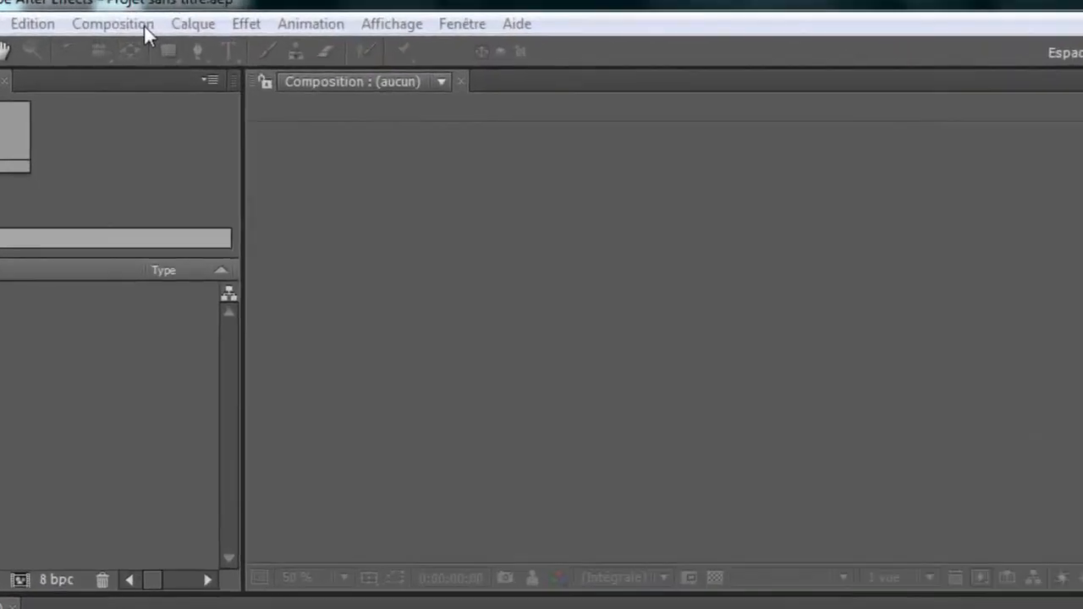
Step: Create a new composition with the HDV/HDTV 720 29,97 preset at 1280 x 720 px and a duration of 0;00;15;00
{"action": "left_click", "coordinate": [134, 26]}
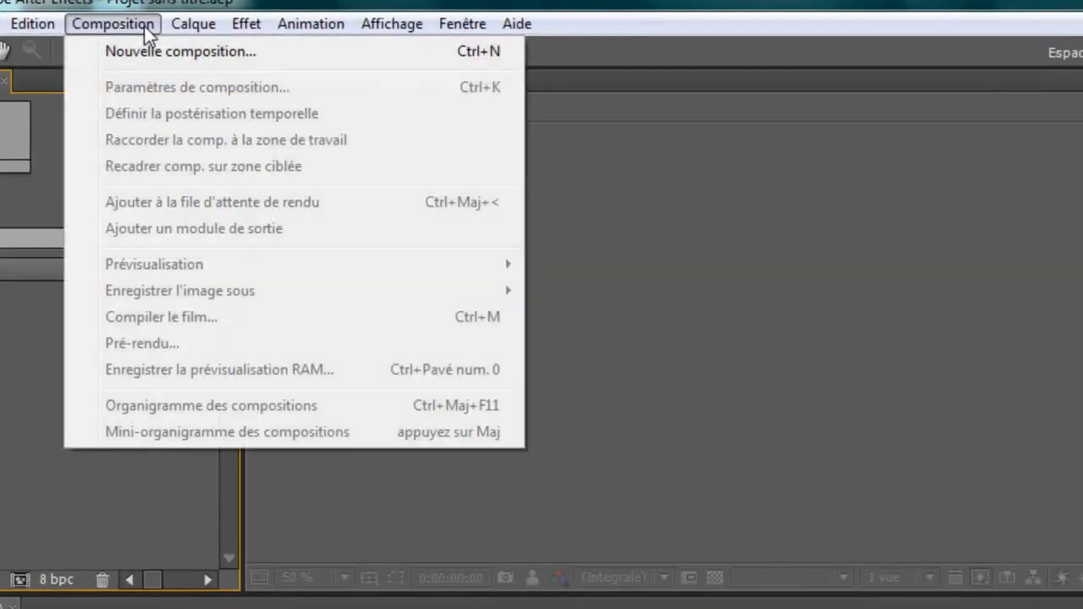
{"action": "left_click", "coordinate": [149, 51]}
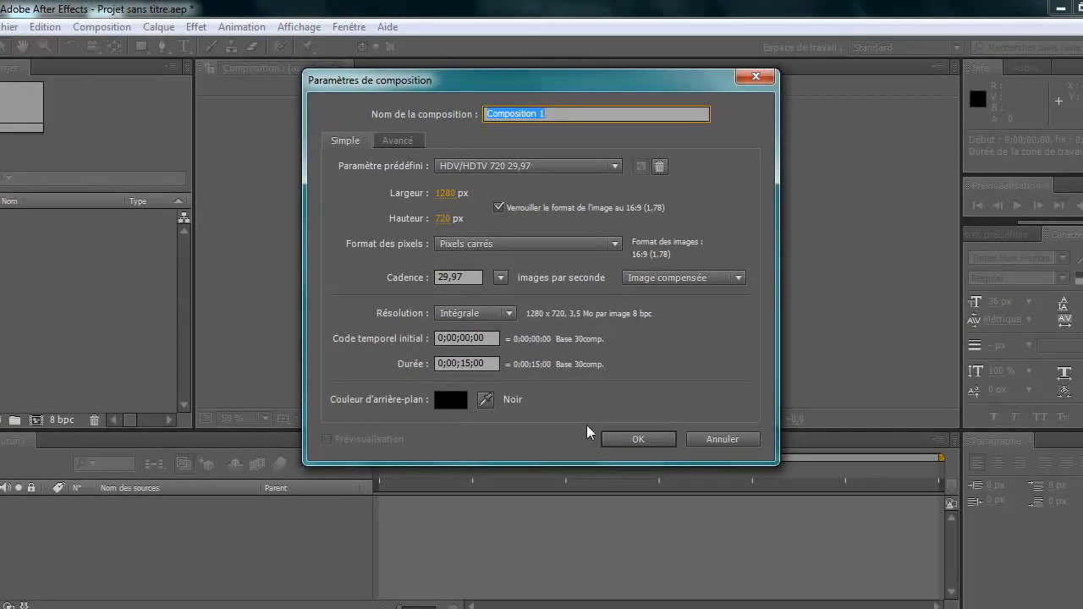
{"action": "left_click", "coordinate": [617, 439]}
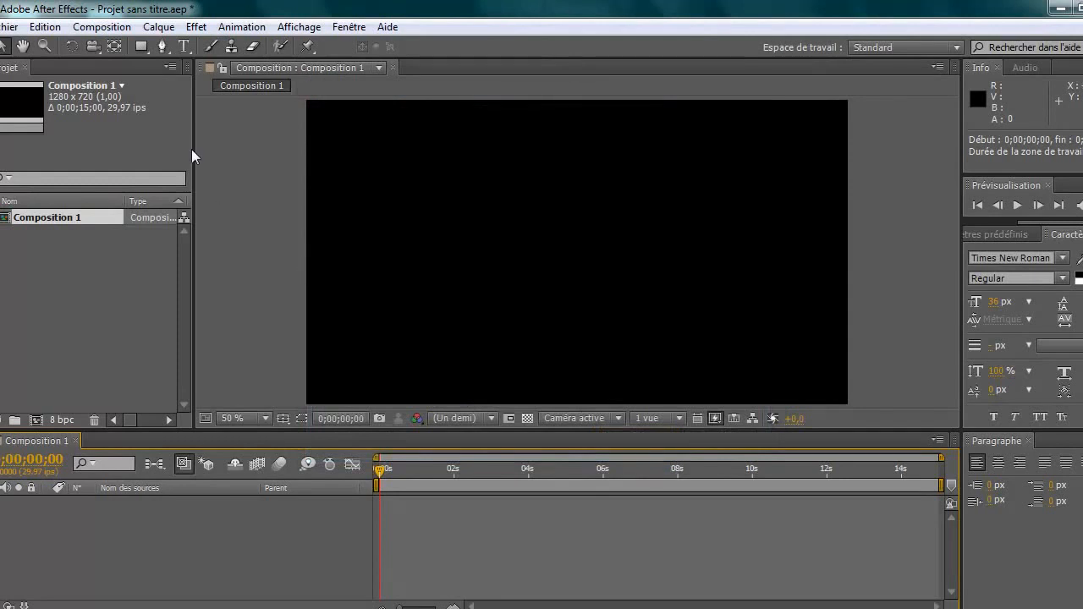
Step: Show the grid and draw a rectangle five grid cells wide and seven high, starting one cell in from the composition's upper-left corner
{"action": "left_click", "coordinate": [140, 47]}
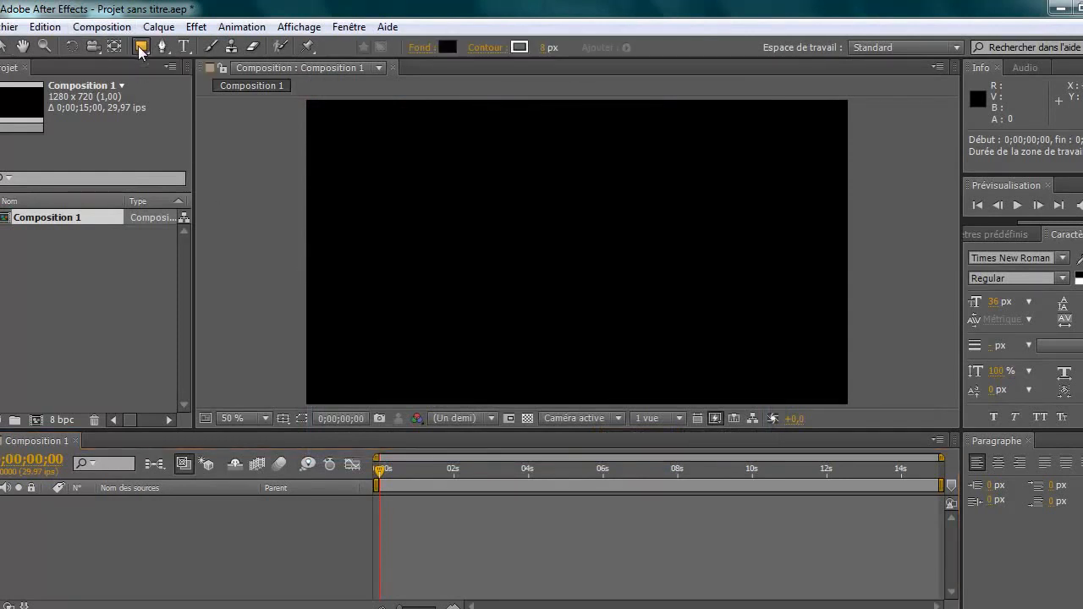
{"action": "left_click", "coordinate": [284, 419]}
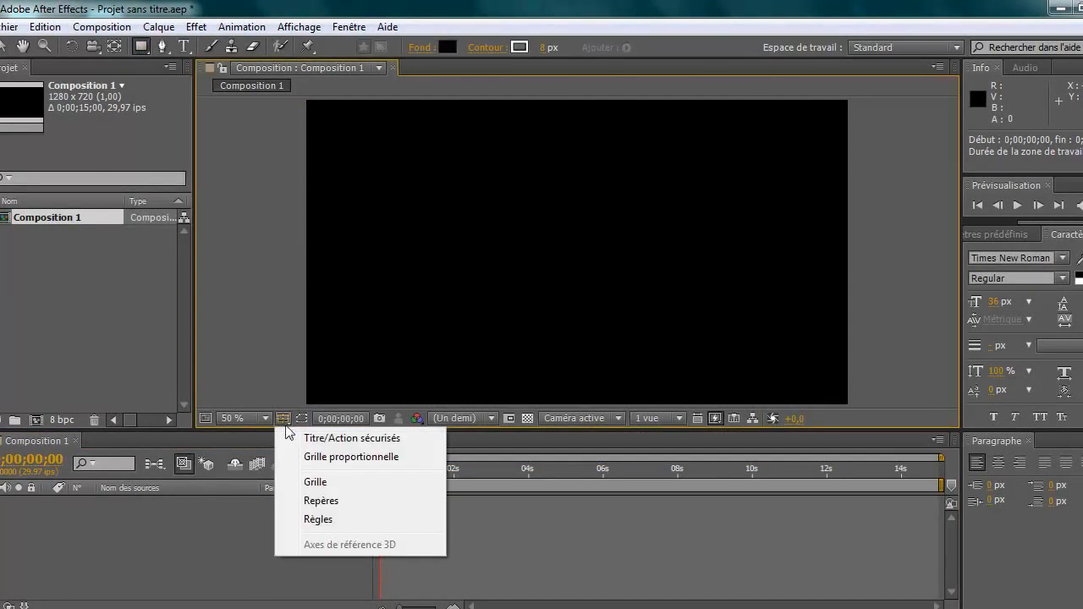
{"action": "left_click", "coordinate": [317, 480]}
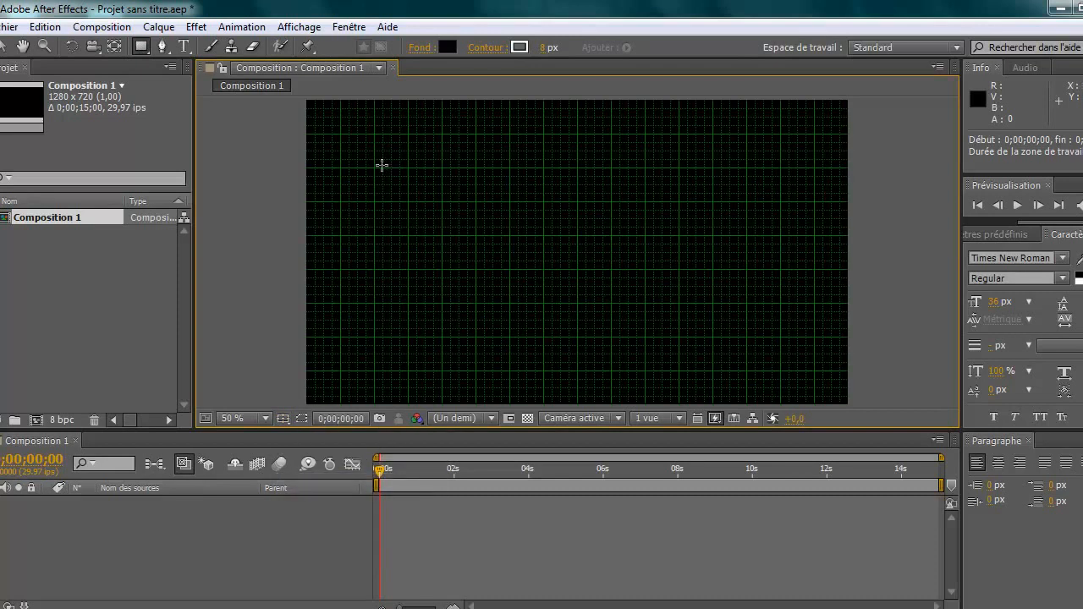
{"action": "left_click_drag", "start_coordinate": [339, 133], "coordinate": [508, 371]}
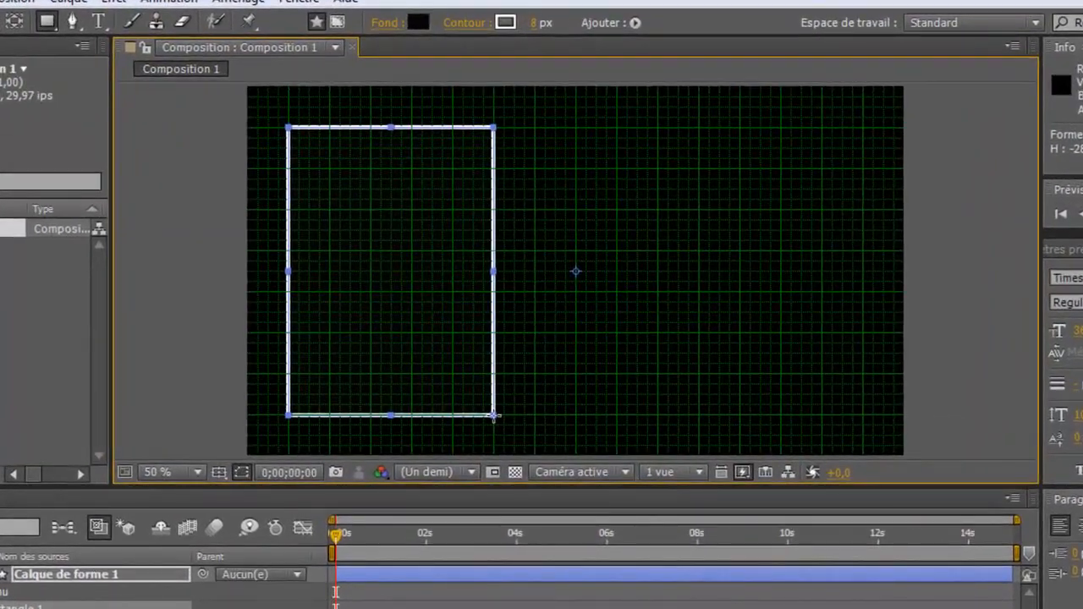
Step: Set the rectangle's stroke width to 3 px and switch to the Pen tool
{"action": "left_click", "coordinate": [538, 22]}
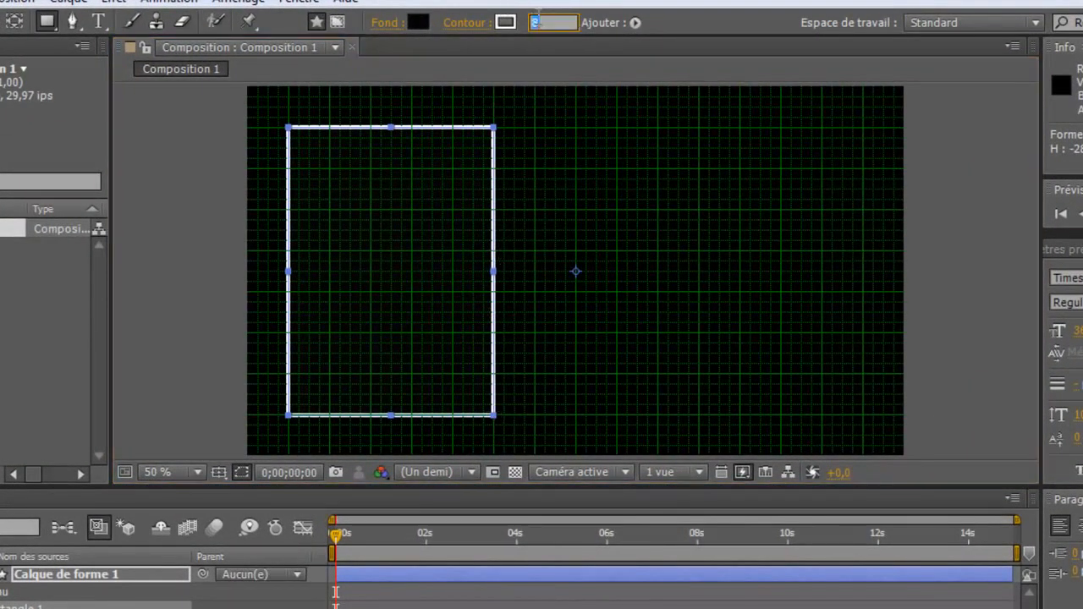
{"action": "type", "text": "1"}
{"action": "key", "text": "Return"}
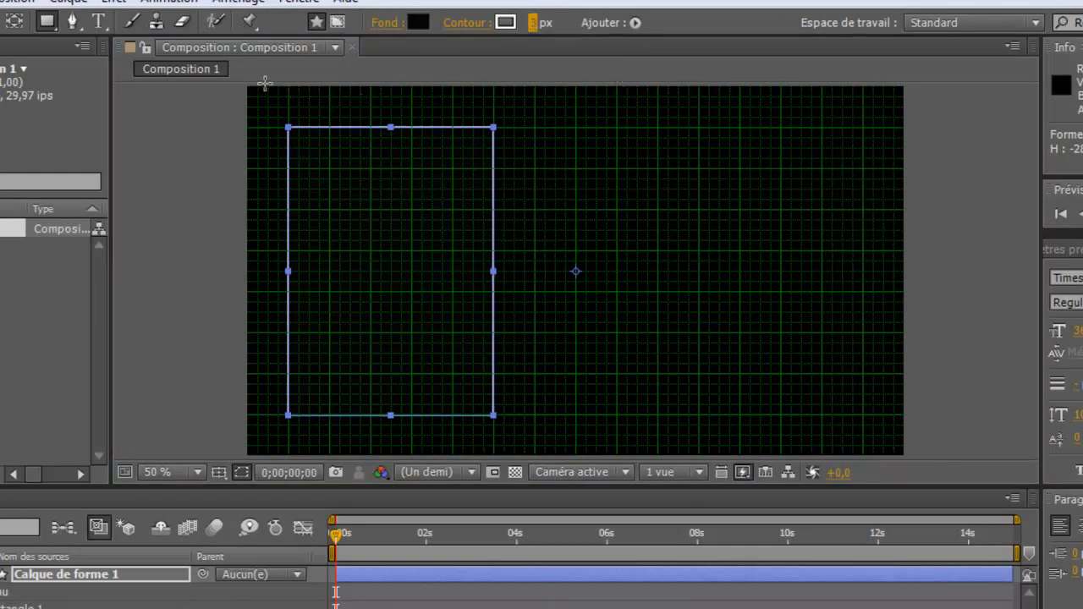
{"action": "left_click", "coordinate": [97, 23]}
{"action": "left_click", "coordinate": [71, 21]}
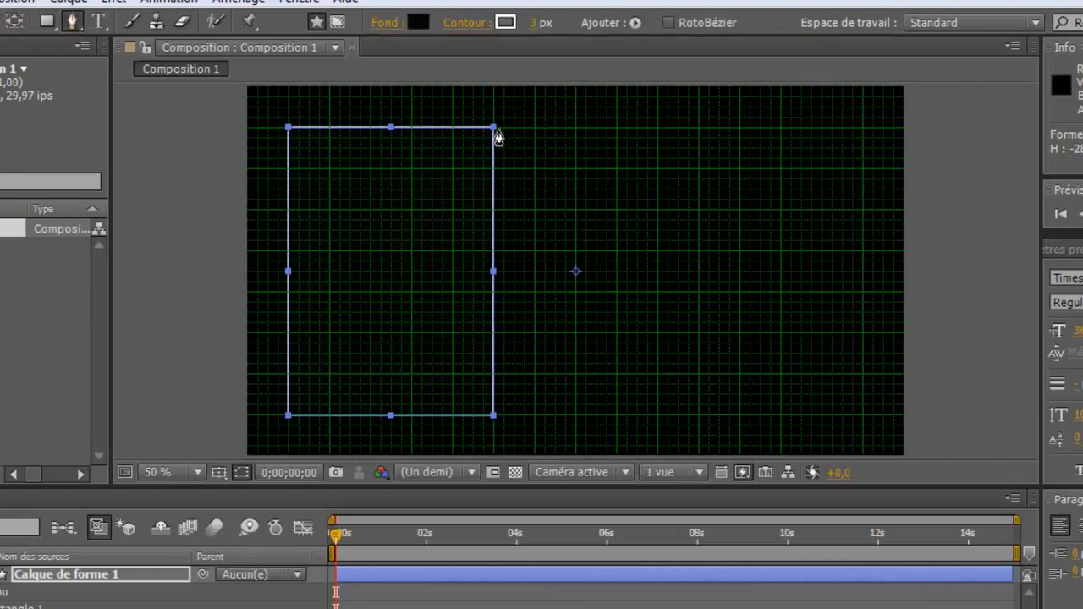
{"action": "left_click_drag", "start_coordinate": [494, 128], "coordinate": [667, 123]}
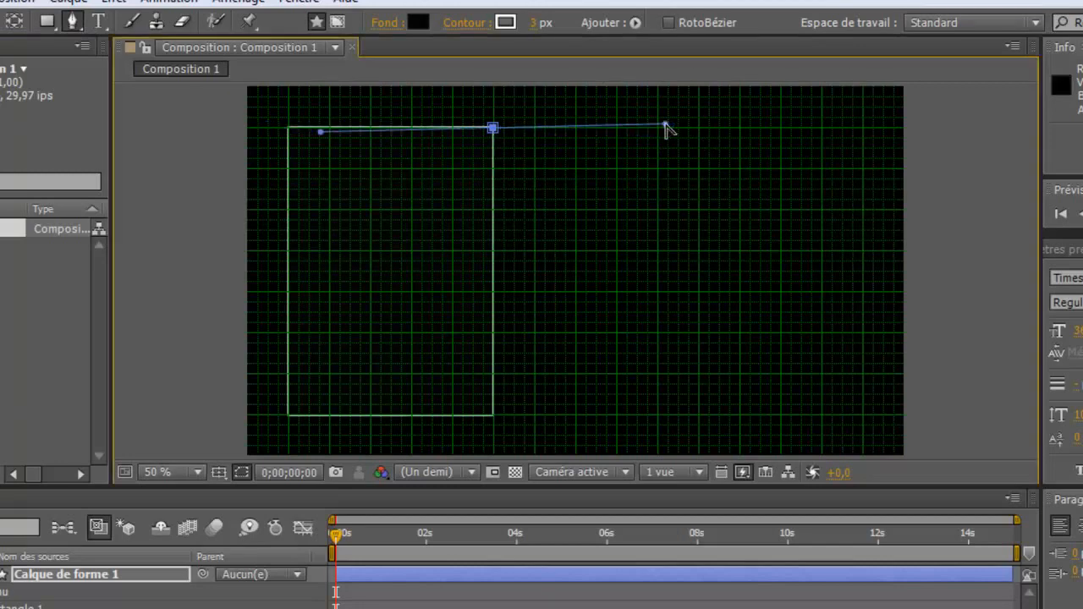
{"action": "left_click", "coordinate": [1, 3]}
{"action": "left_click", "coordinate": [8, 22]}
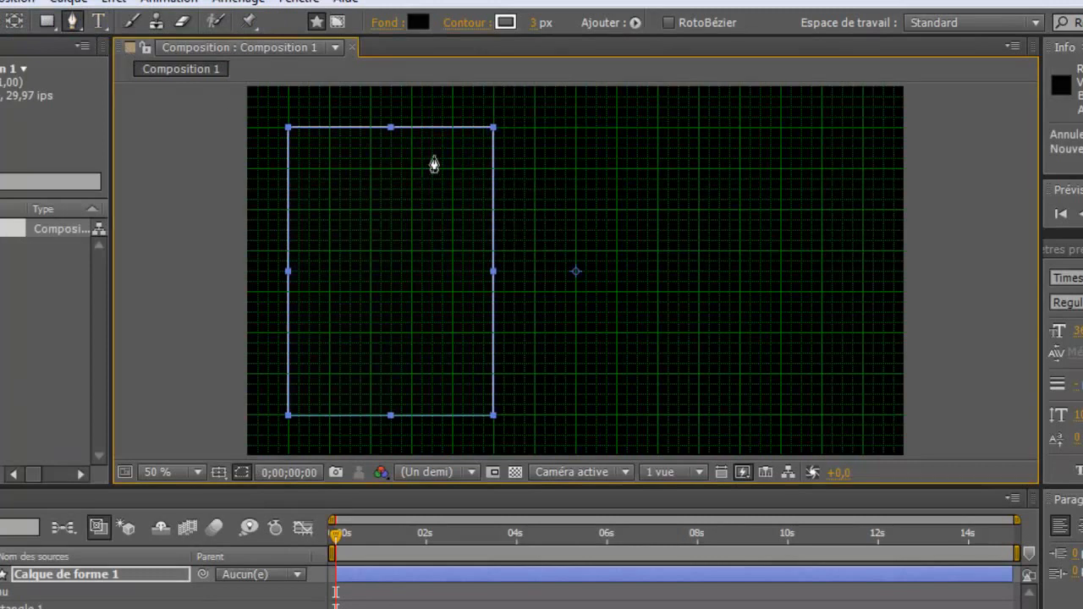
Step: Draw a closed inverted trapezoid from the rectangle's upper-right corner, eight grid cells wide above, six below and one cell high
{"action": "left_click", "coordinate": [494, 132]}
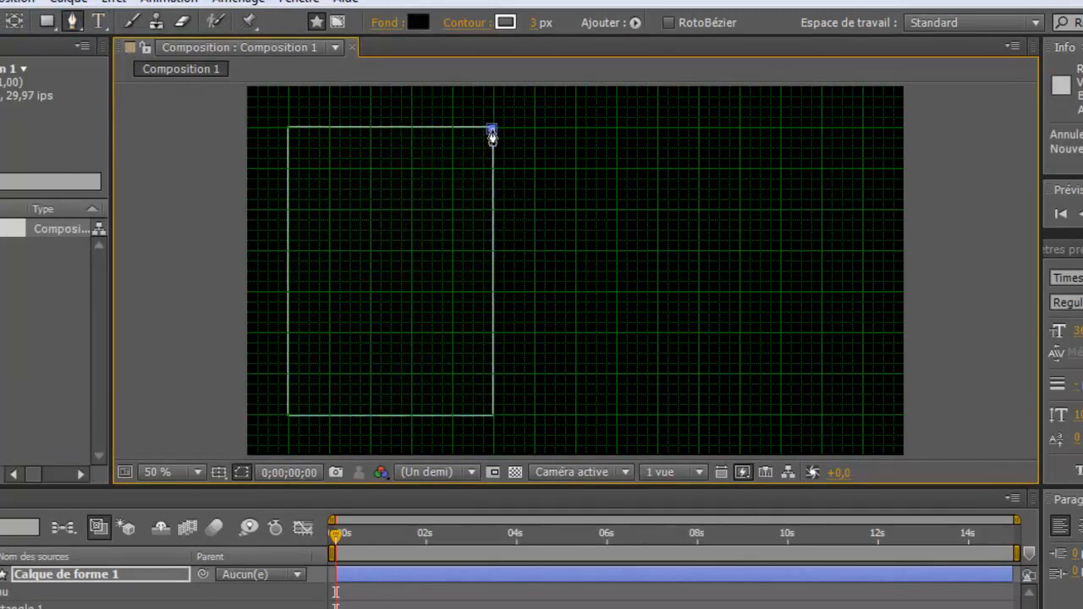
{"action": "left_click", "coordinate": [820, 128]}
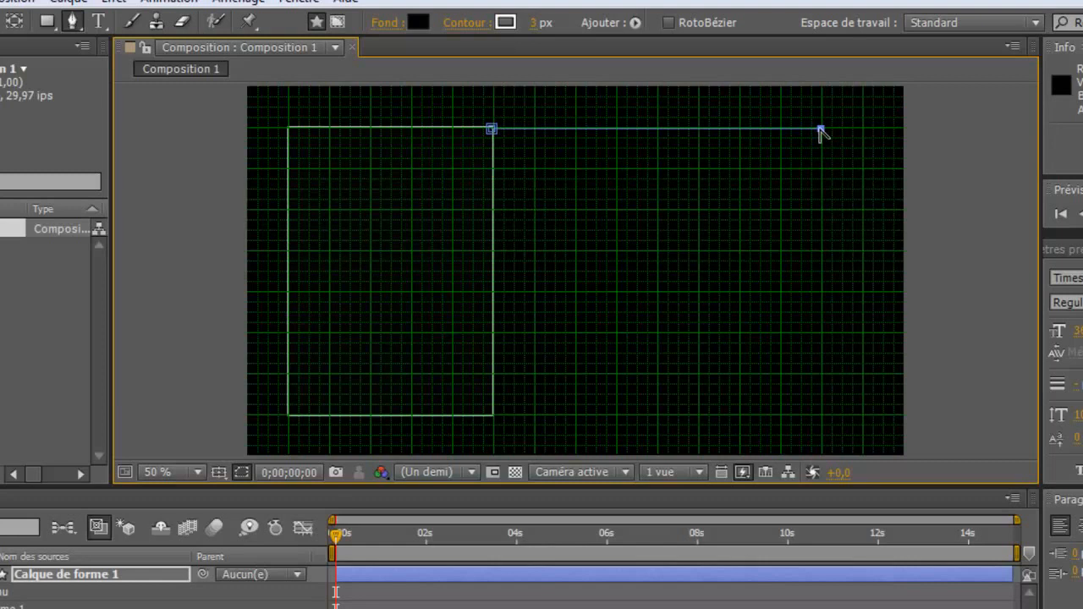
{"action": "left_click", "coordinate": [779, 169]}
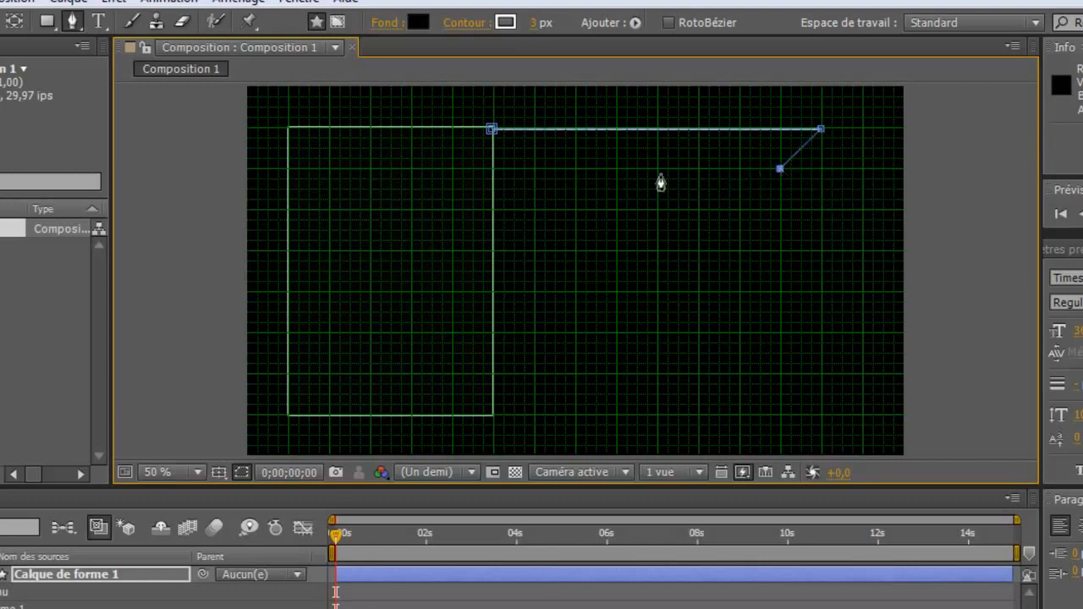
{"action": "left_click", "coordinate": [533, 168]}
{"action": "left_click", "coordinate": [492, 131]}
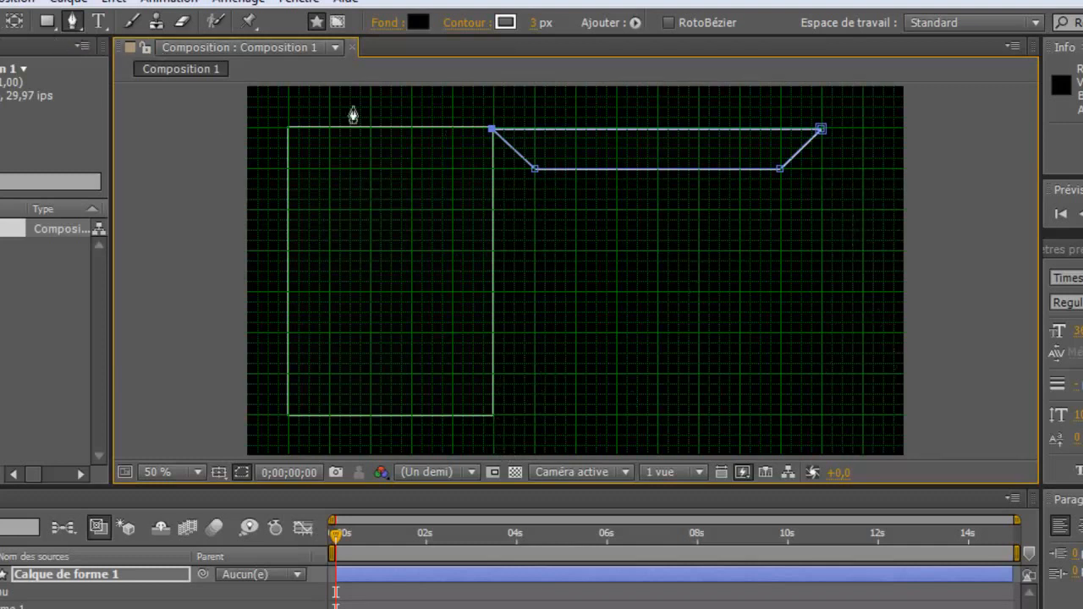
Step: Add a paragraph text box inside the upper part of the rectangle with the text "TUTORIEL"
{"action": "left_click", "coordinate": [98, 21]}
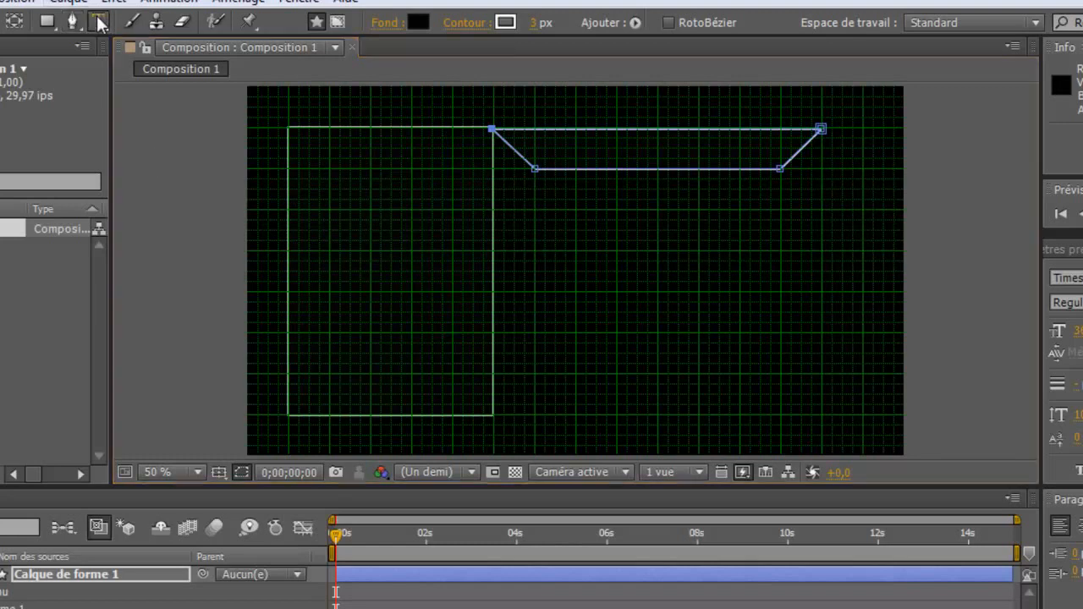
{"action": "left_click_drag", "start_coordinate": [323, 134], "coordinate": [469, 224]}
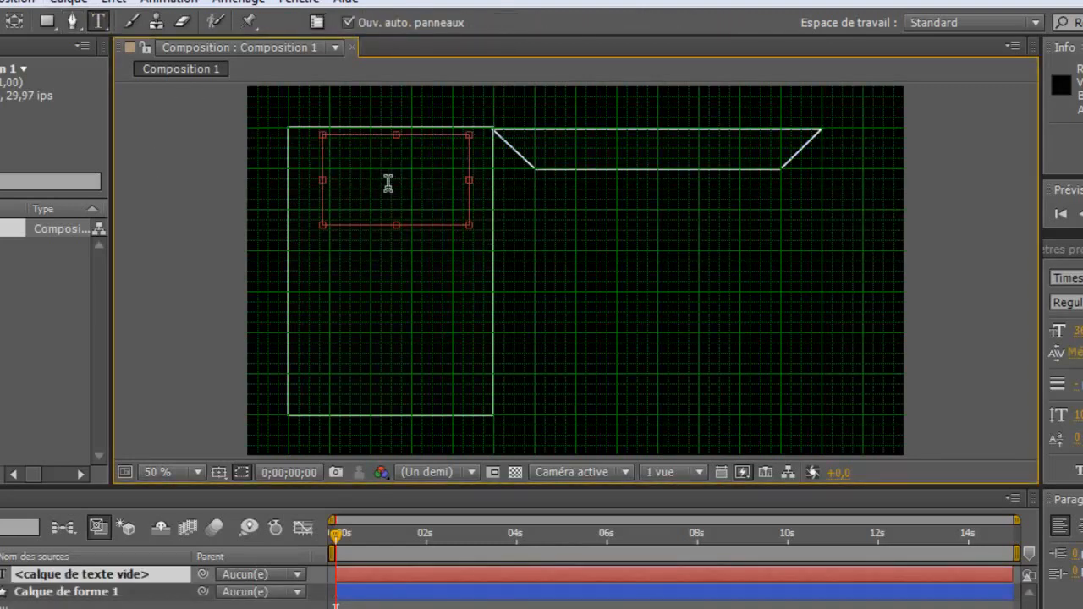
{"action": "type", "text": "TU"}
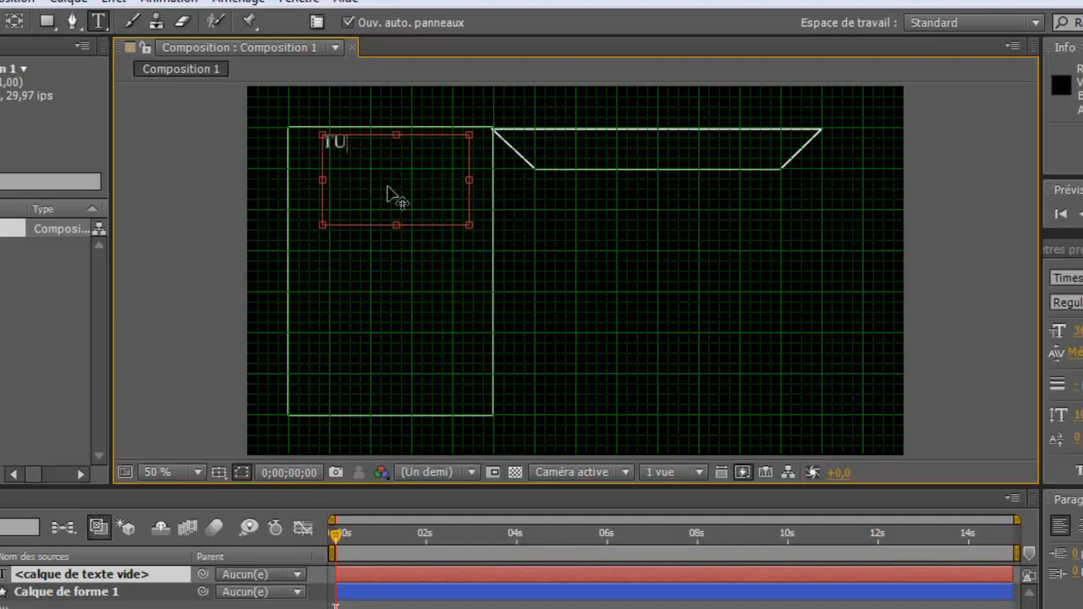
{"action": "type", "text": "TORIEL"}
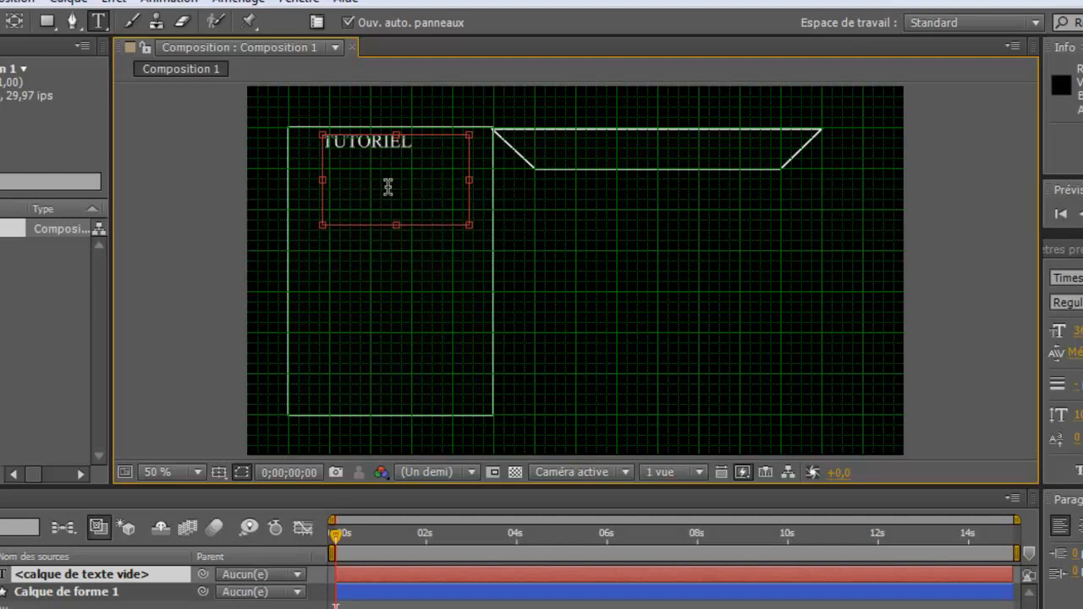
Step: Shrink the text box around "TUTORIEL" and move it to the horizontal centre of the rectangle, just below its upper edge
{"action": "left_click_drag", "start_coordinate": [394, 224], "coordinate": [395, 167]}
{"action": "left_click_drag", "start_coordinate": [468, 150], "coordinate": [426, 150]}
{"action": "left_click", "coordinate": [0, 22]}
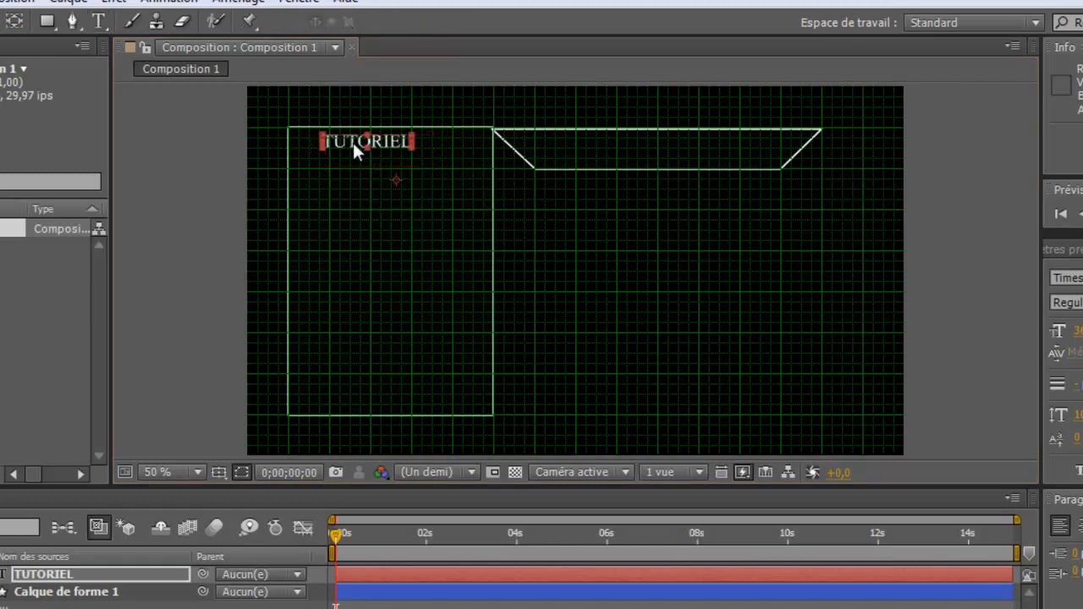
{"action": "left_click_drag", "start_coordinate": [361, 139], "coordinate": [376, 145]}
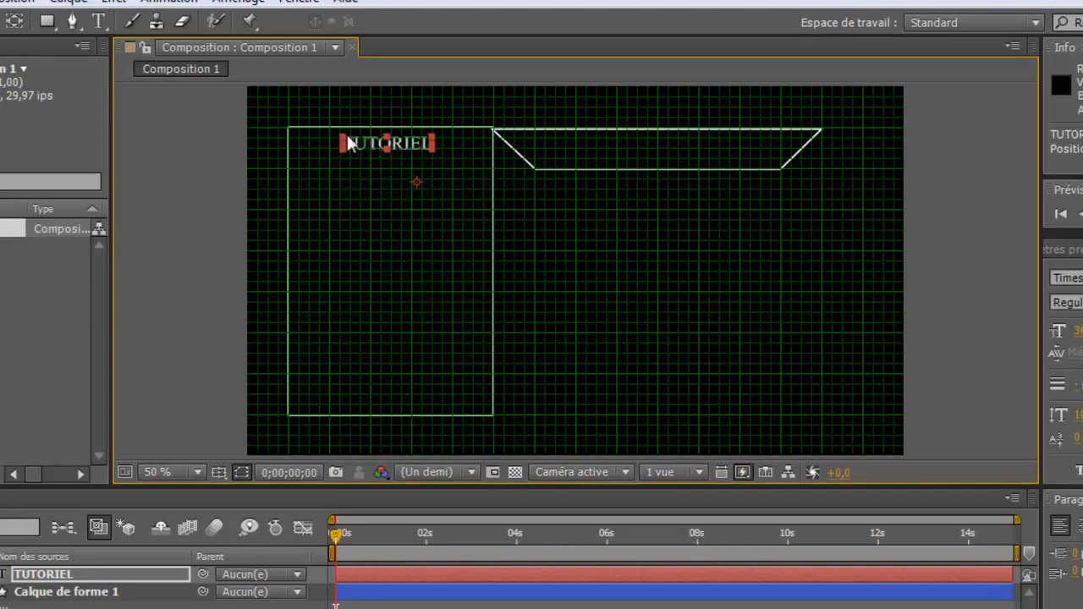
{"action": "left_click", "coordinate": [72, 21]}
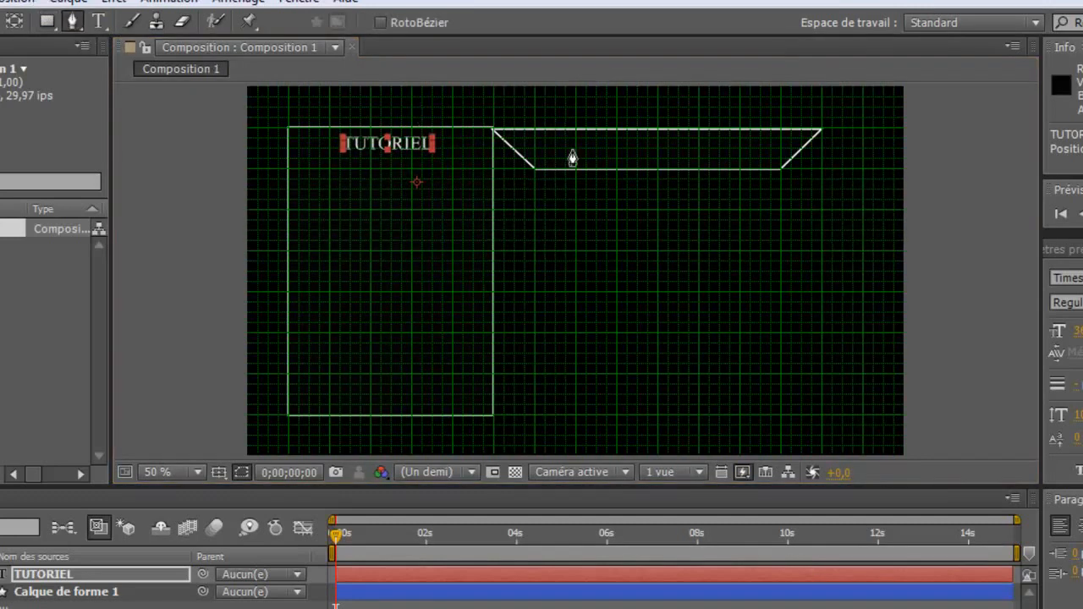
{"action": "left_click_drag", "start_coordinate": [536, 137], "coordinate": [776, 169]}
{"action": "left_click", "coordinate": [1, 2]}
{"action": "left_click", "coordinate": [17, 21]}
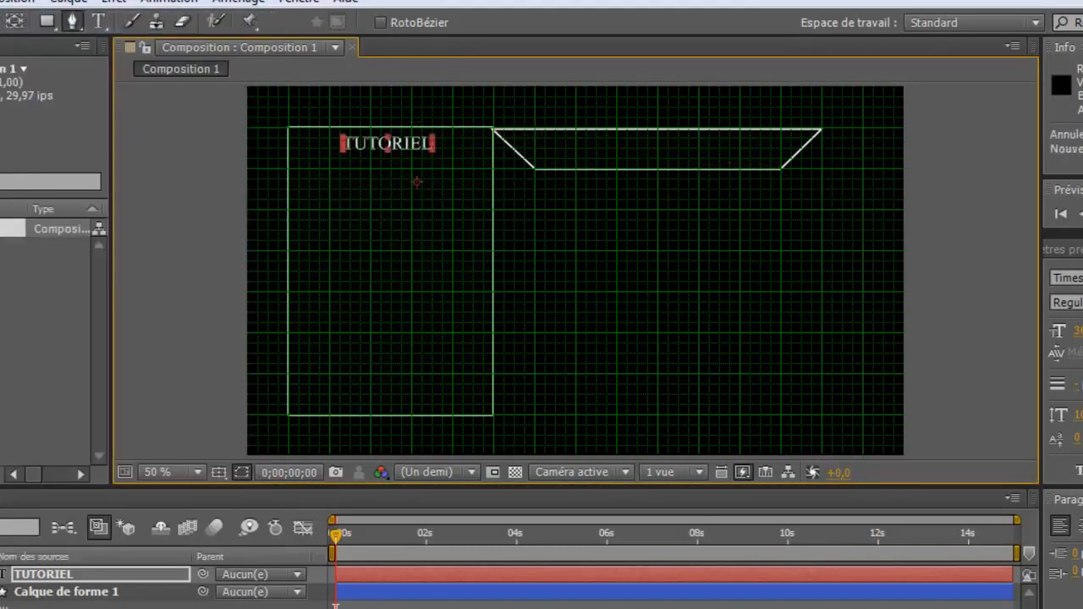
Step: Add a paragraph text box inside the trapezoid with the text "LOADING, PLEASE WAIT..."
{"action": "left_click", "coordinate": [98, 22]}
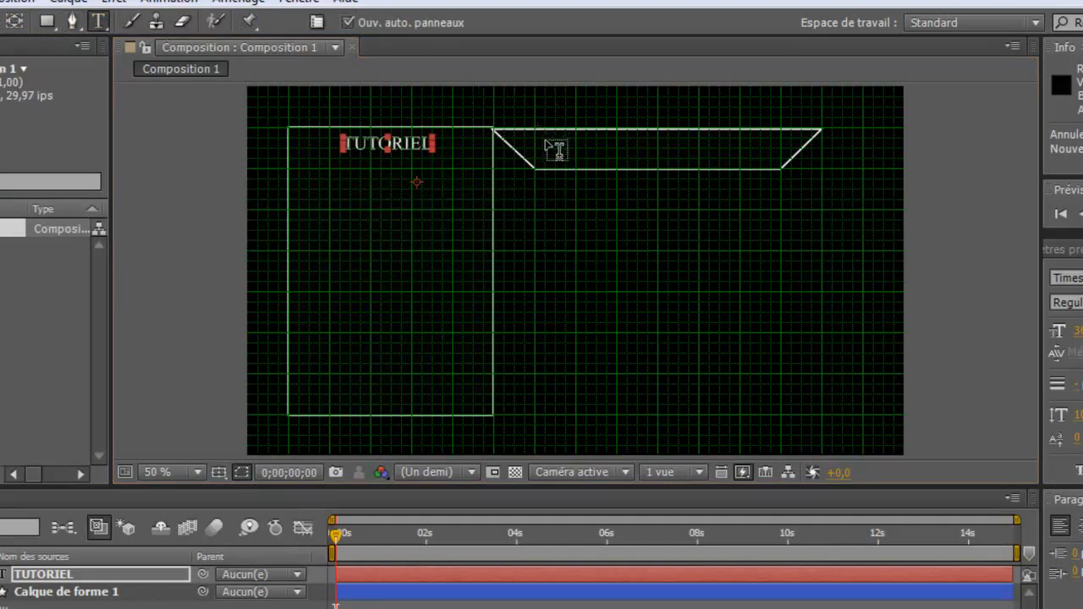
{"action": "left_click_drag", "start_coordinate": [536, 137], "coordinate": [779, 161]}
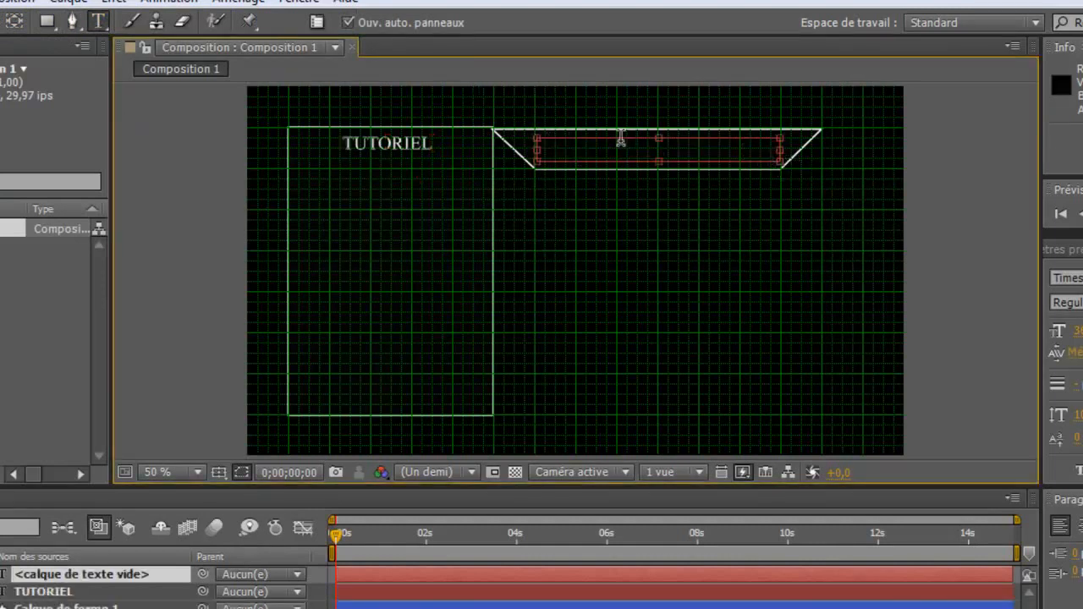
{"action": "type", "text": "LOADING"}
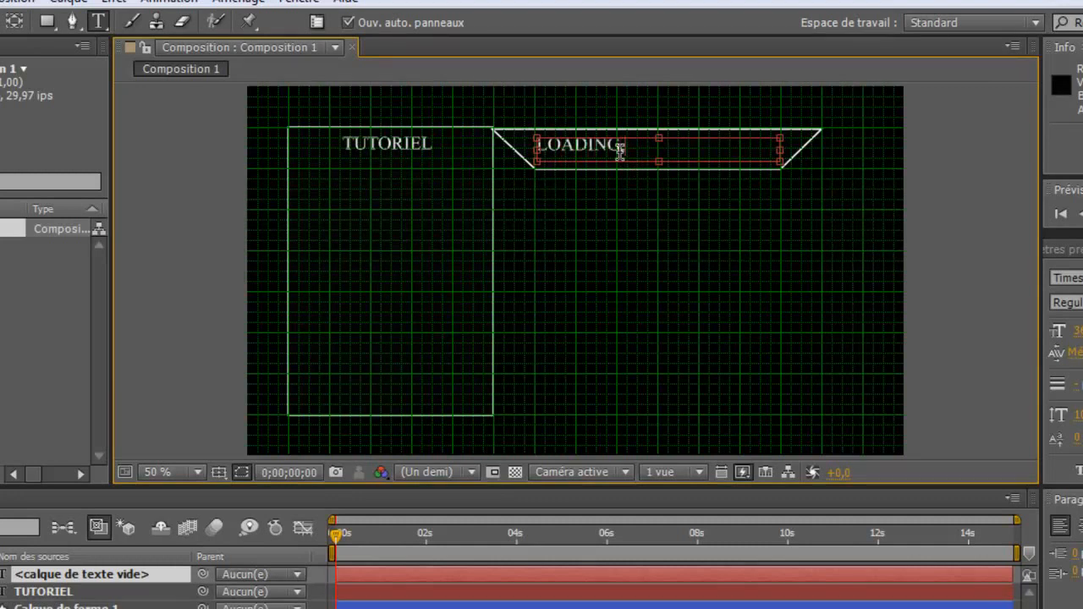
{"action": "type", "text": " p"}
{"action": "key", "text": "BackSpace"}
{"action": "type", "text": "PLEASE WA"}
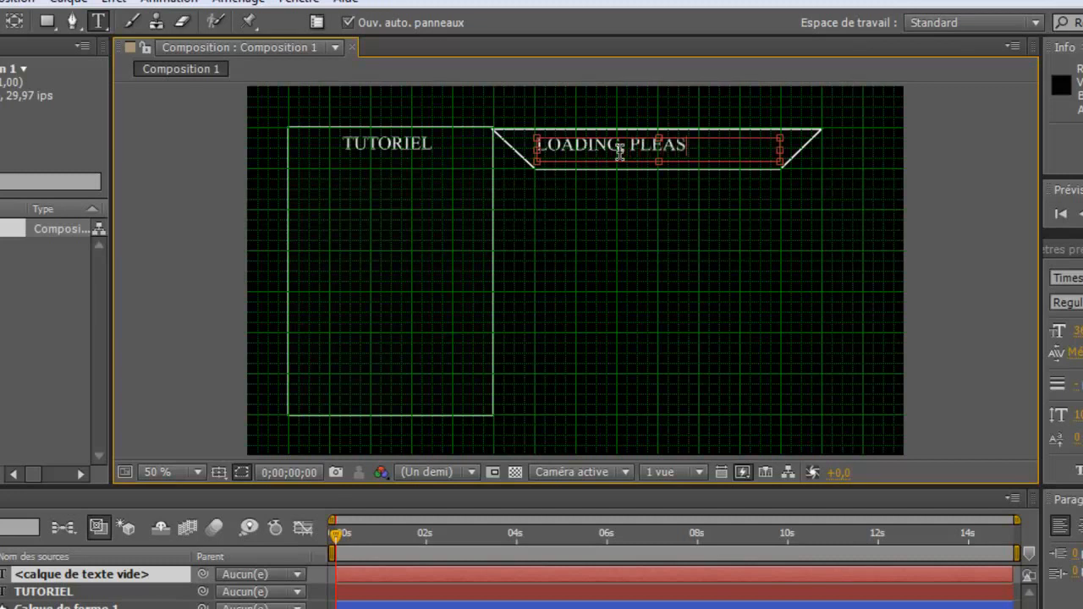
{"action": "type", "text": "IT..."}
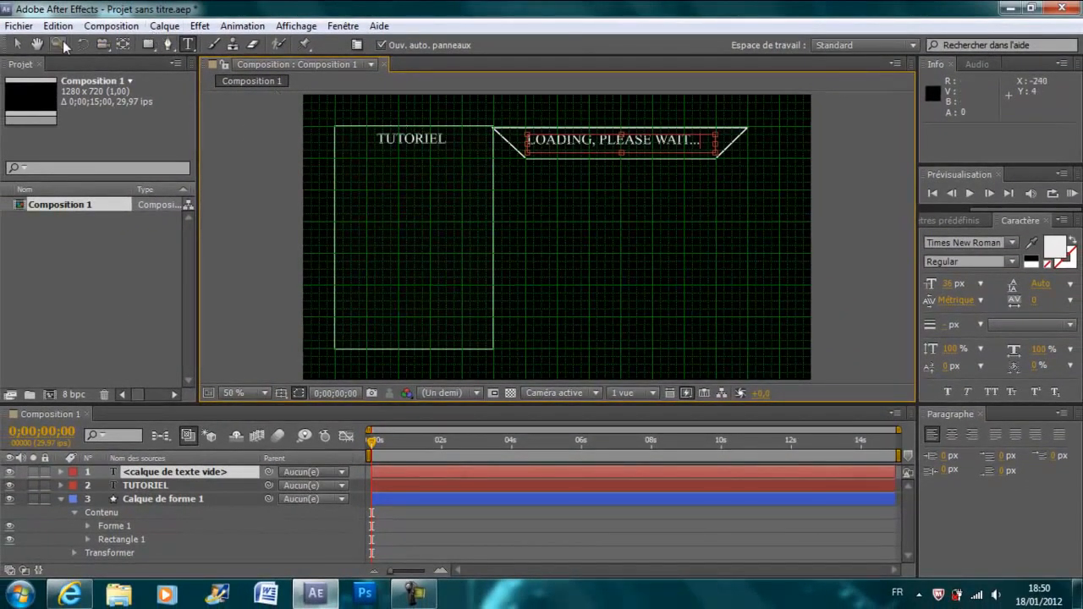
Step: Create a second composition with the same HDV/HDTV 720 29,97 preset and 0;00;15;00 duration
{"action": "left_click", "coordinate": [111, 25]}
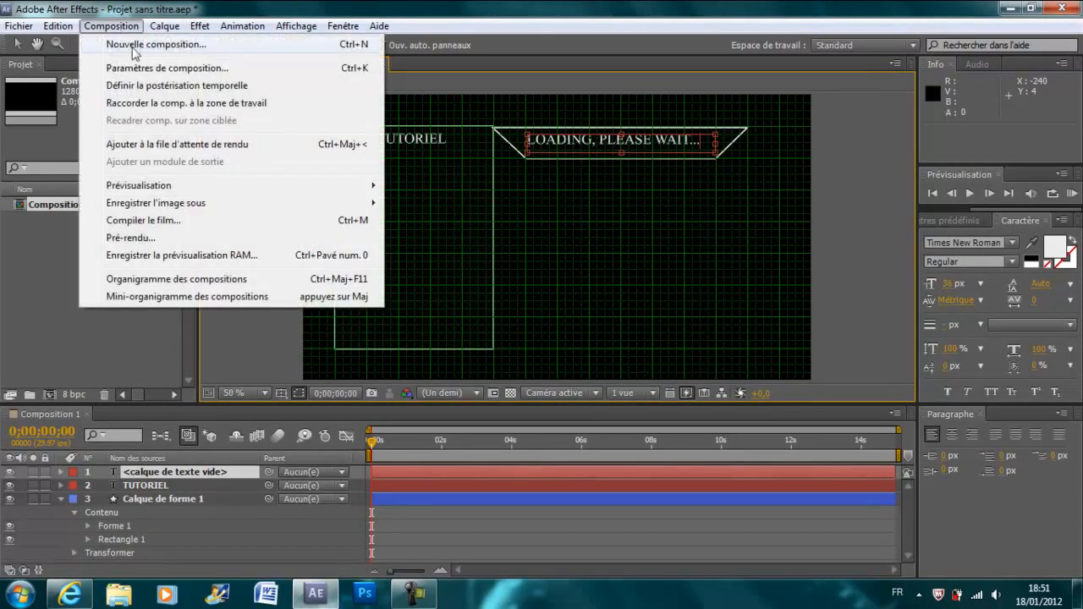
{"action": "left_click", "coordinate": [127, 46]}
{"action": "left_click", "coordinate": [614, 419]}
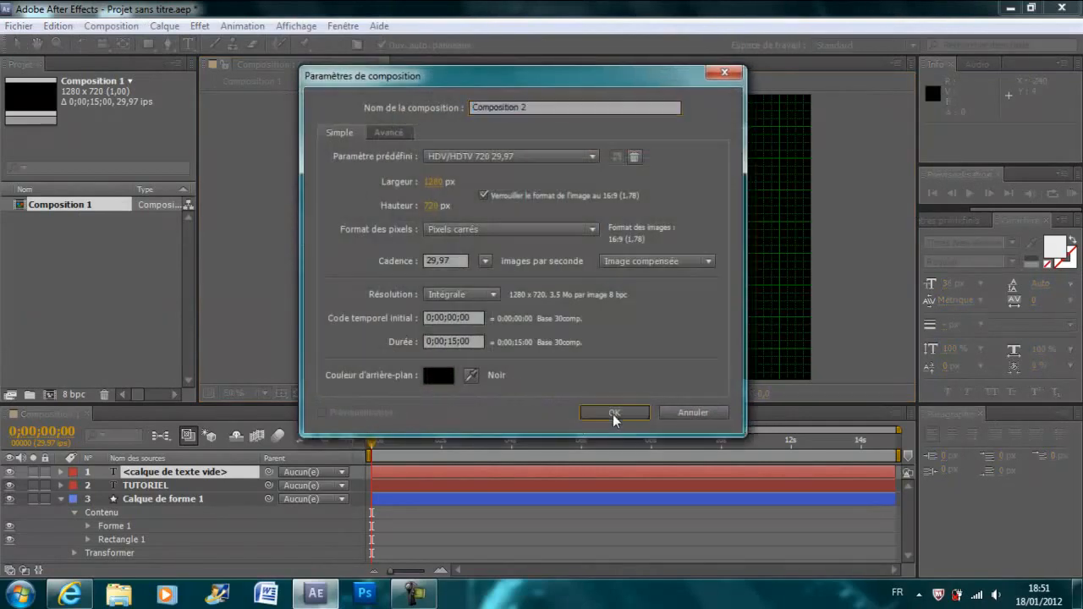
Step: Show the title/action-safe guides and draw an outlined circle about 560 px in diameter, centred in Composition 2
{"action": "left_click", "coordinate": [148, 45]}
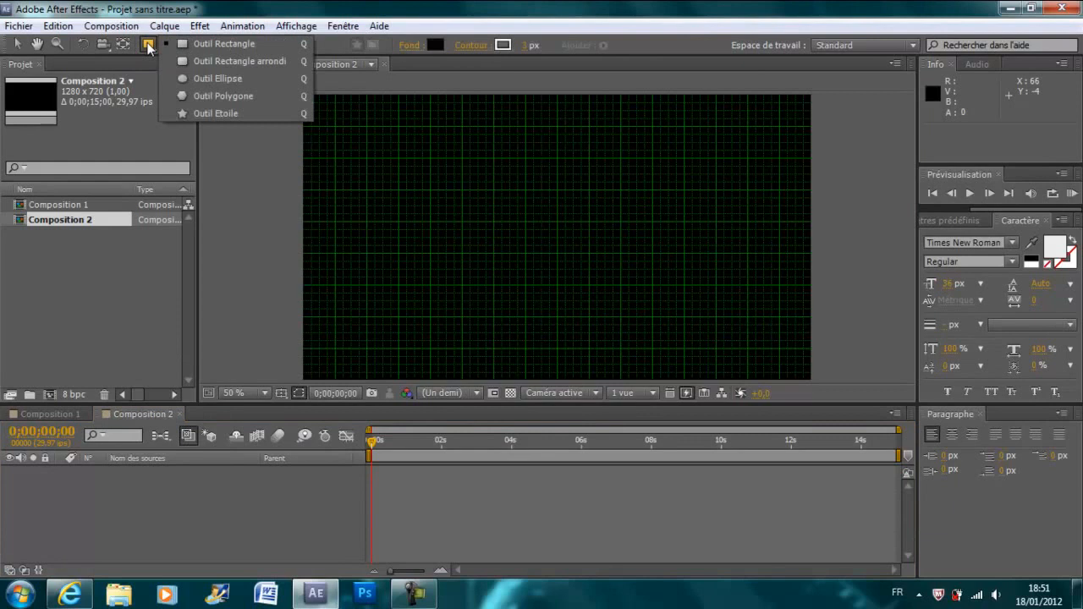
{"action": "left_click", "coordinate": [206, 80]}
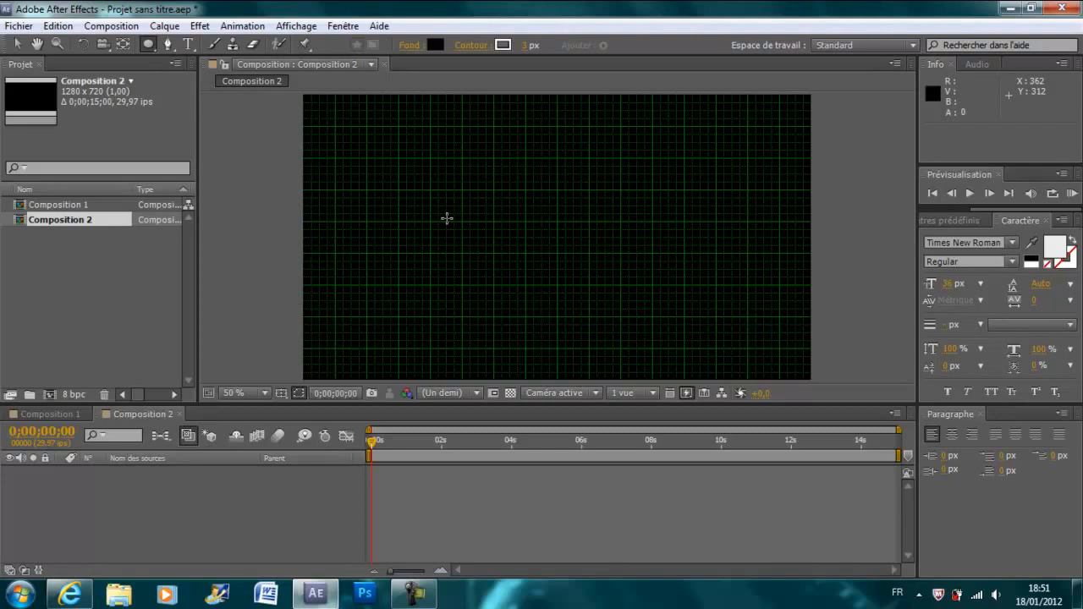
{"action": "key", "text": "apostrophe"}
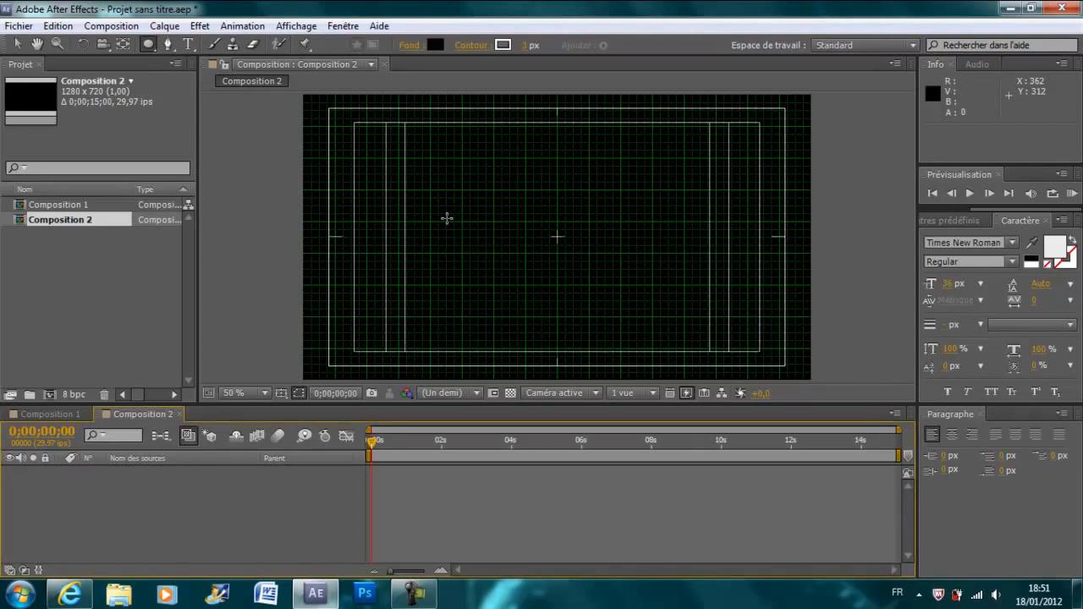
{"action": "left_click", "coordinate": [283, 394]}
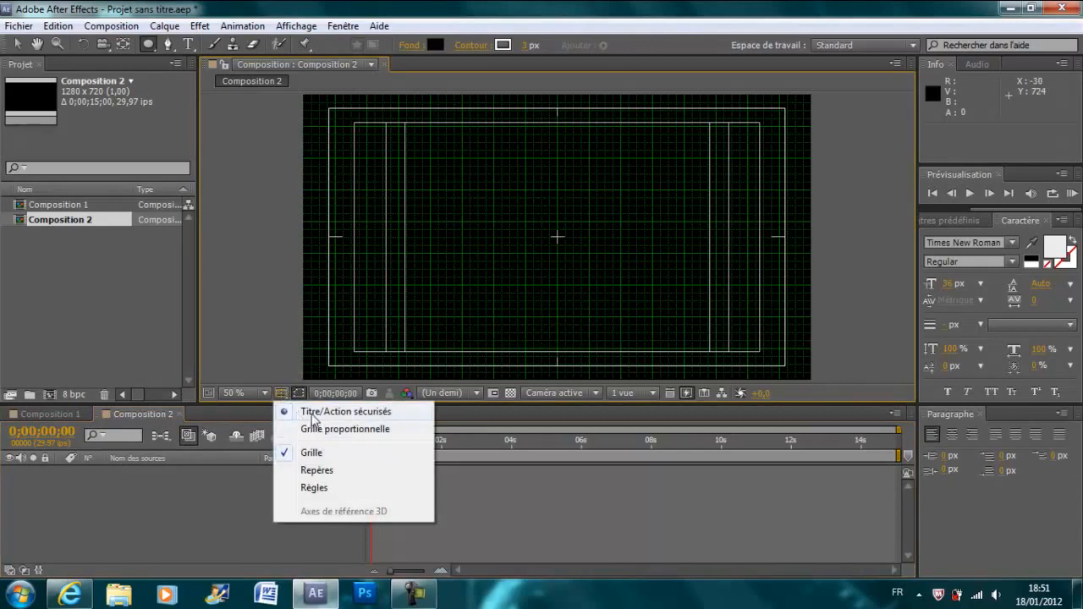
{"action": "left_click", "coordinate": [237, 286]}
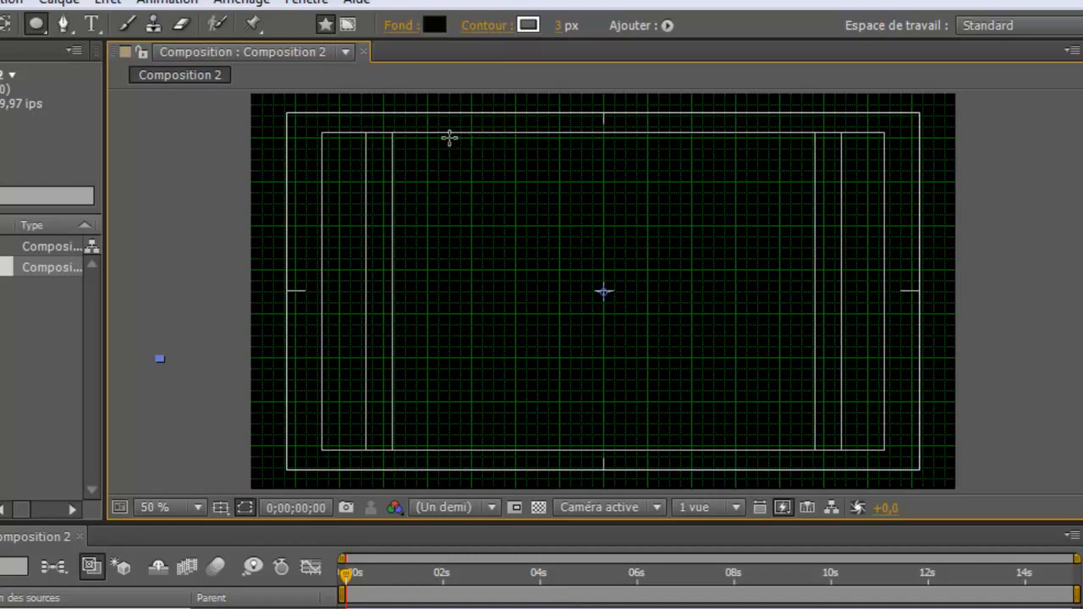
{"action": "left_click_drag", "start_coordinate": [450, 137], "coordinate": [756, 445]}
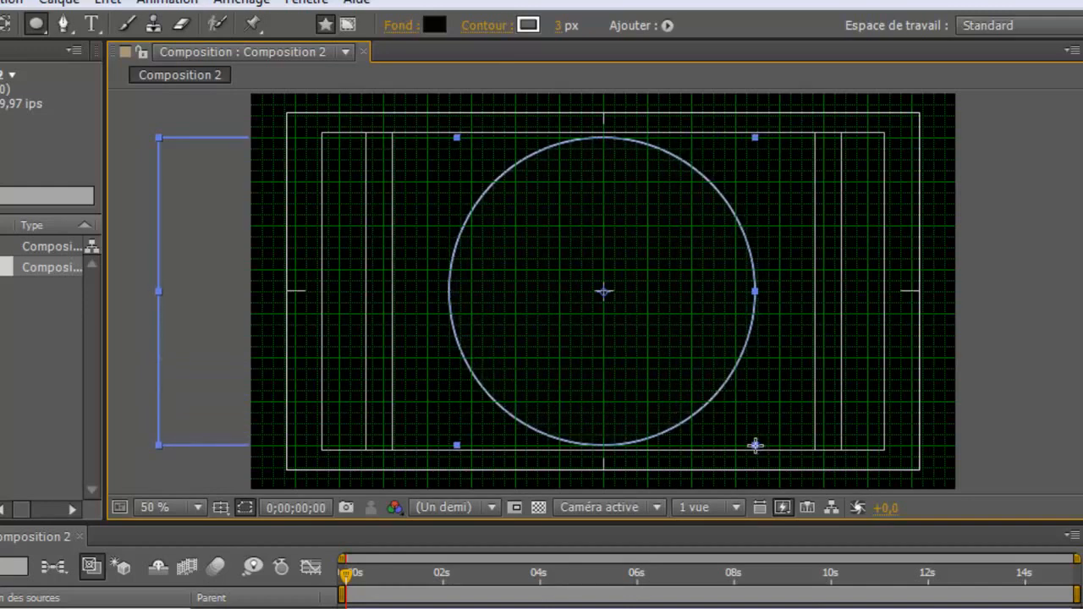
{"action": "left_click_drag", "start_coordinate": [757, 445], "coordinate": [758, 446]}
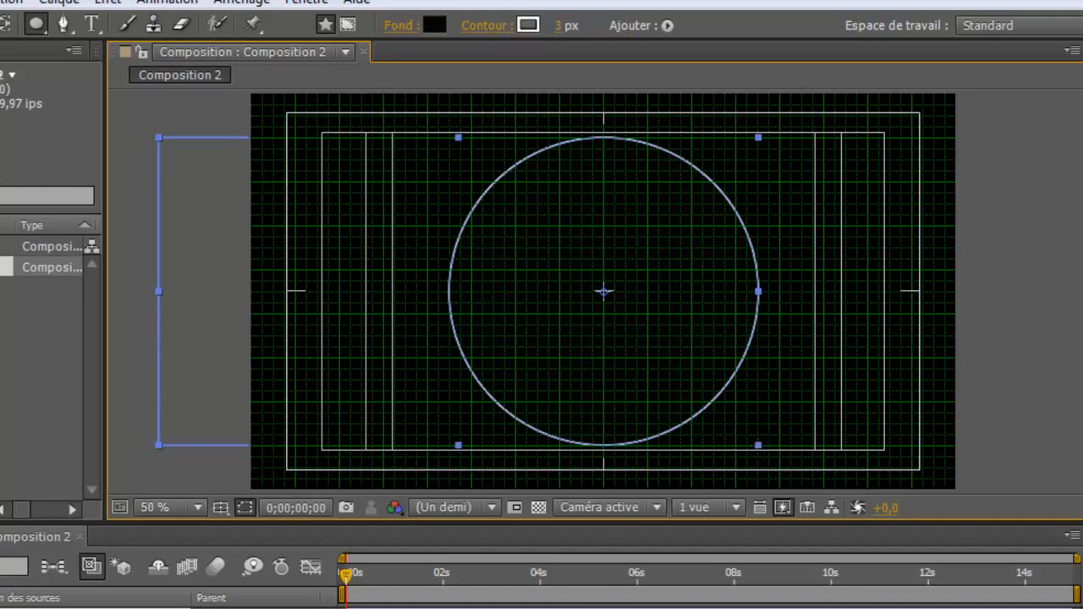
{"action": "left_click", "coordinate": [7, 24]}
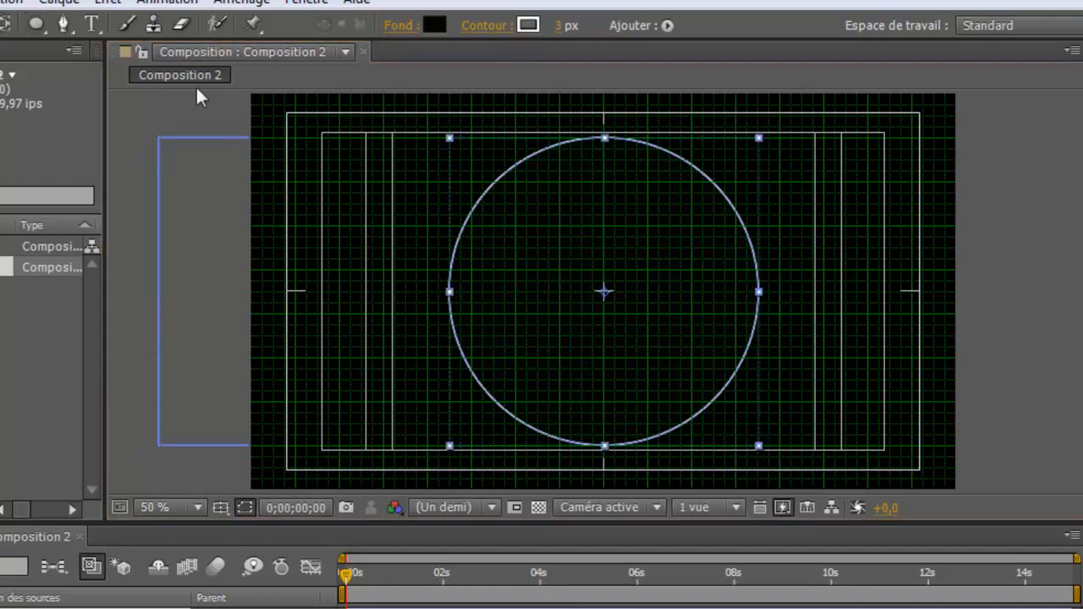
{"action": "left_click", "coordinate": [392, 211]}
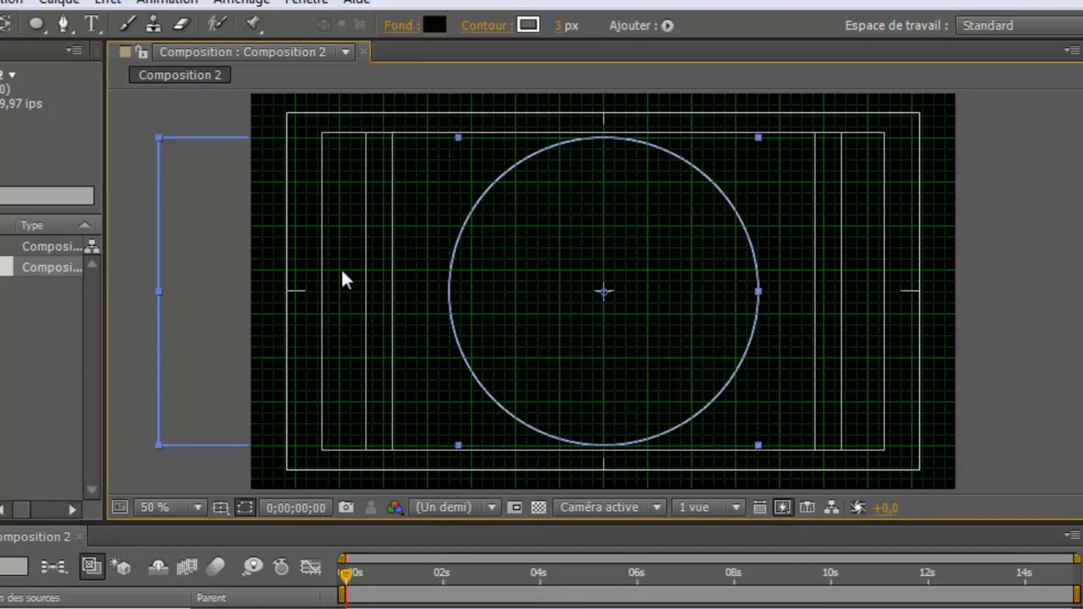
Step: Hide the title/action-safe guides and the grid in Composition 2, and deselect the shape layer
{"action": "key", "text": "apostrophe"}
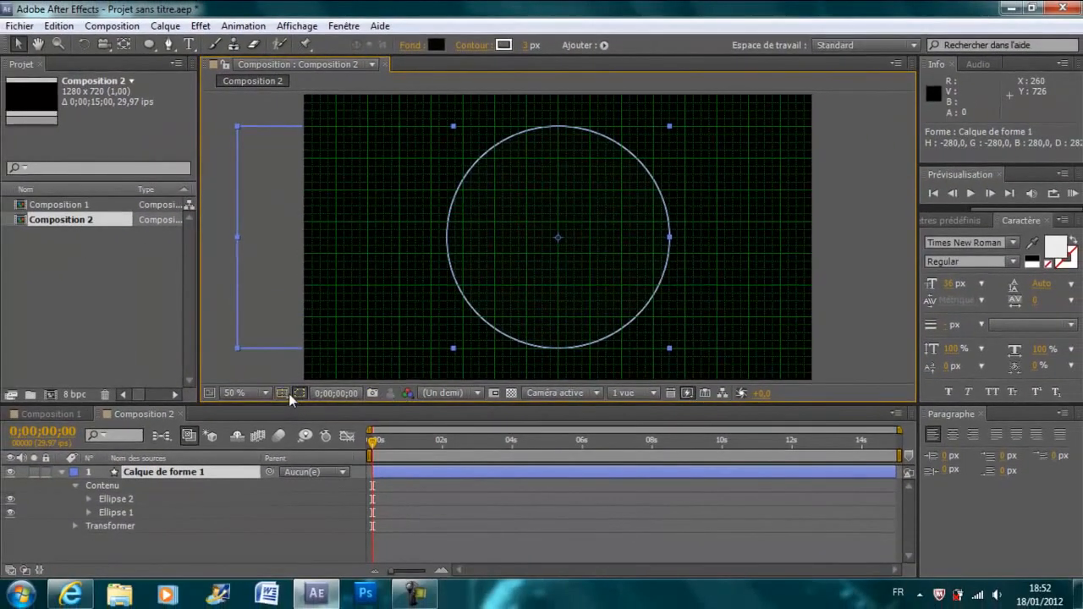
{"action": "left_click", "coordinate": [288, 394]}
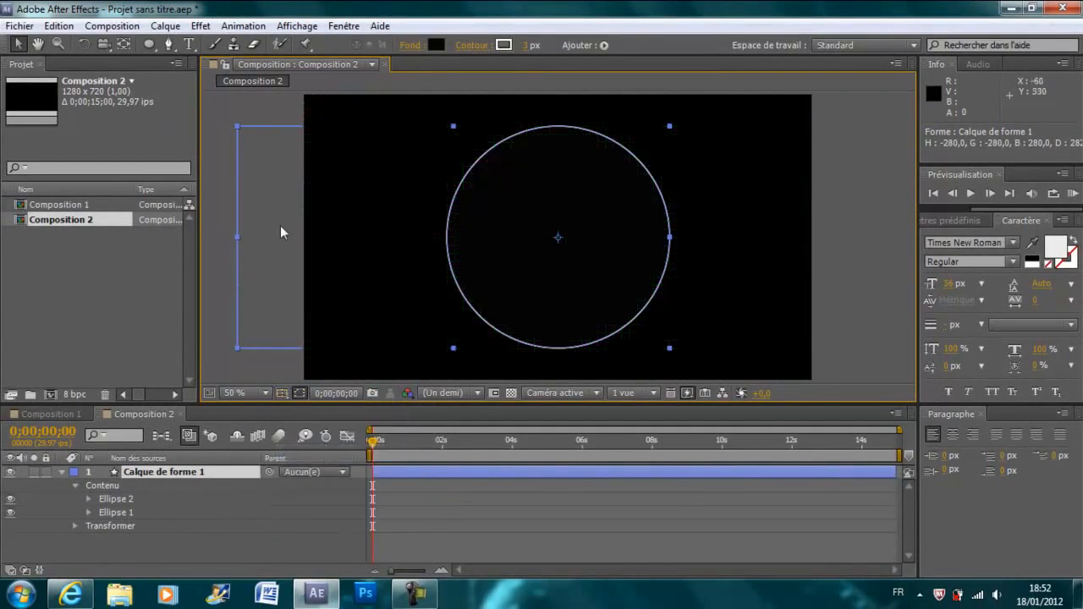
{"action": "left_click", "coordinate": [212, 208]}
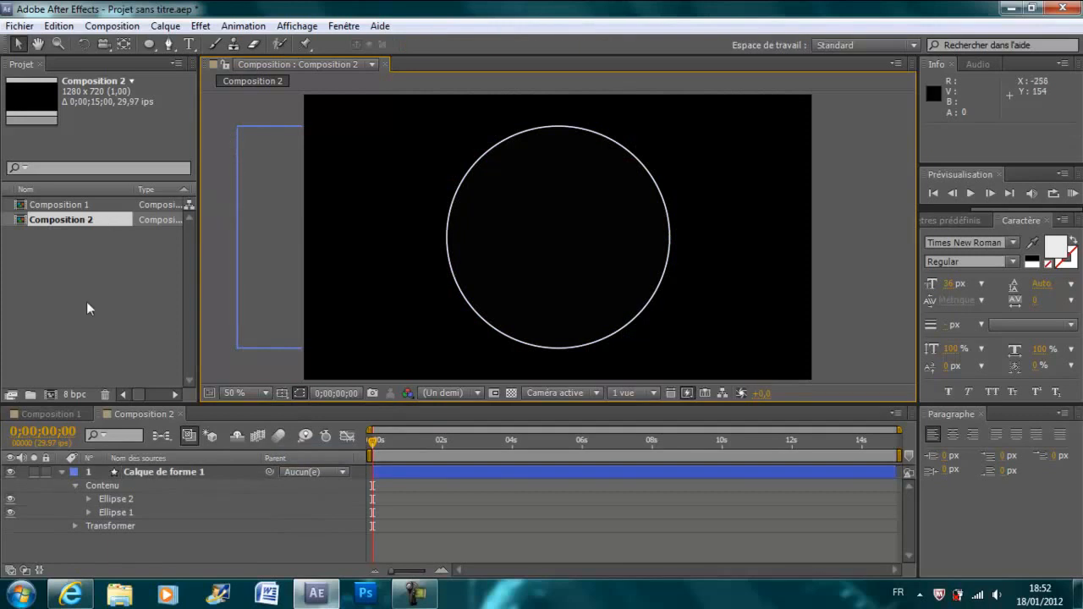
{"action": "left_click", "coordinate": [90, 297]}
Step: Nest Composition 2 in Composition 1 between the TUTORIEL and Calque de forme 1 layers, and move it to about 800, 356
{"action": "left_click", "coordinate": [49, 414]}
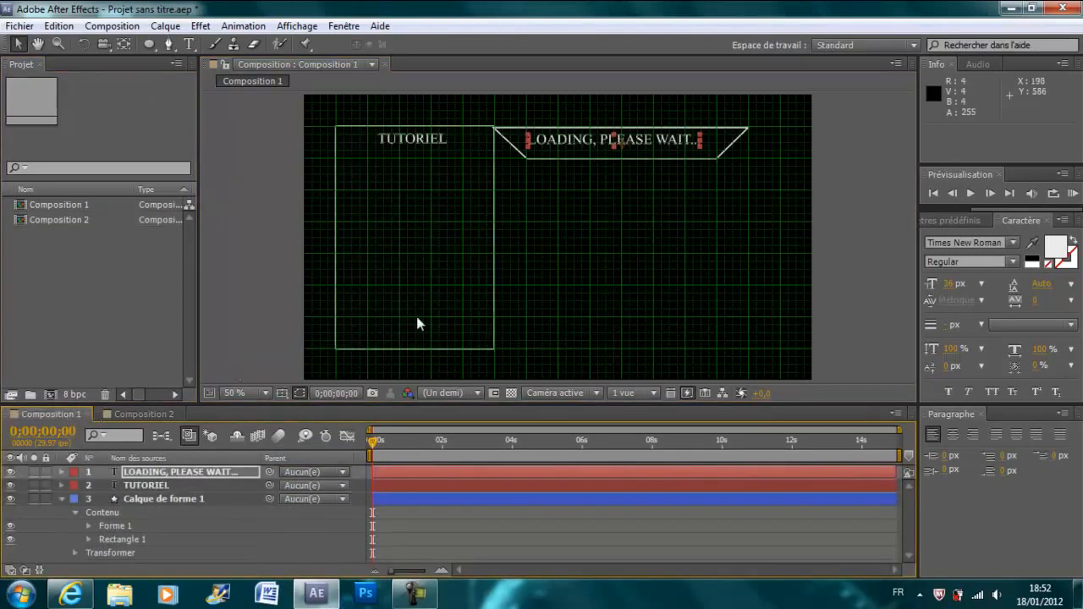
{"action": "left_click", "coordinate": [69, 225]}
{"action": "left_click_drag", "start_coordinate": [69, 224], "coordinate": [142, 498]}
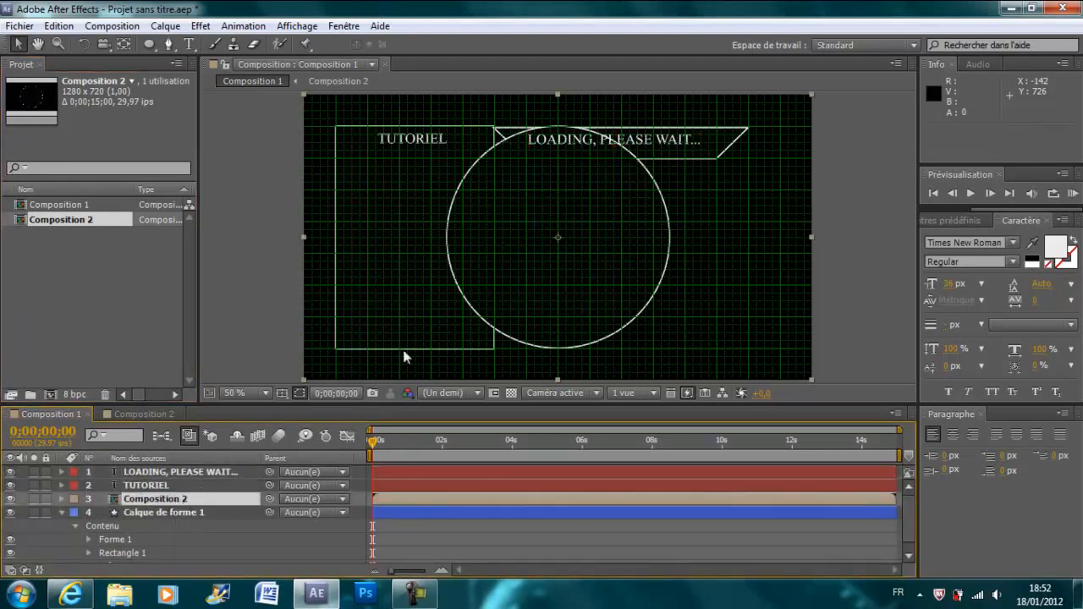
{"action": "left_click_drag", "start_coordinate": [556, 218], "coordinate": [428, 236]}
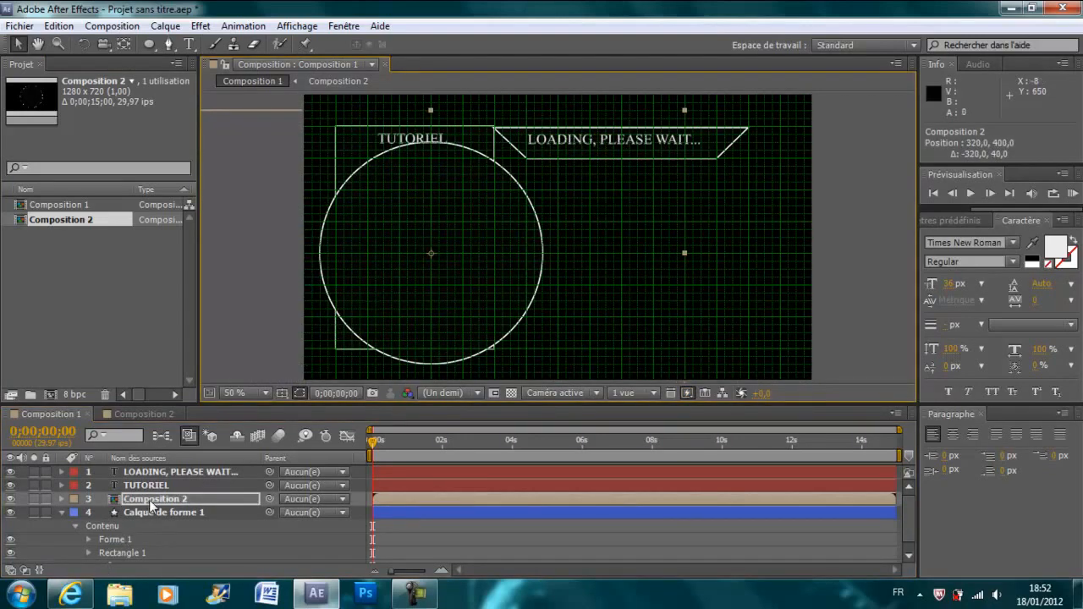
{"action": "left_click_drag", "start_coordinate": [425, 264], "coordinate": [616, 248]}
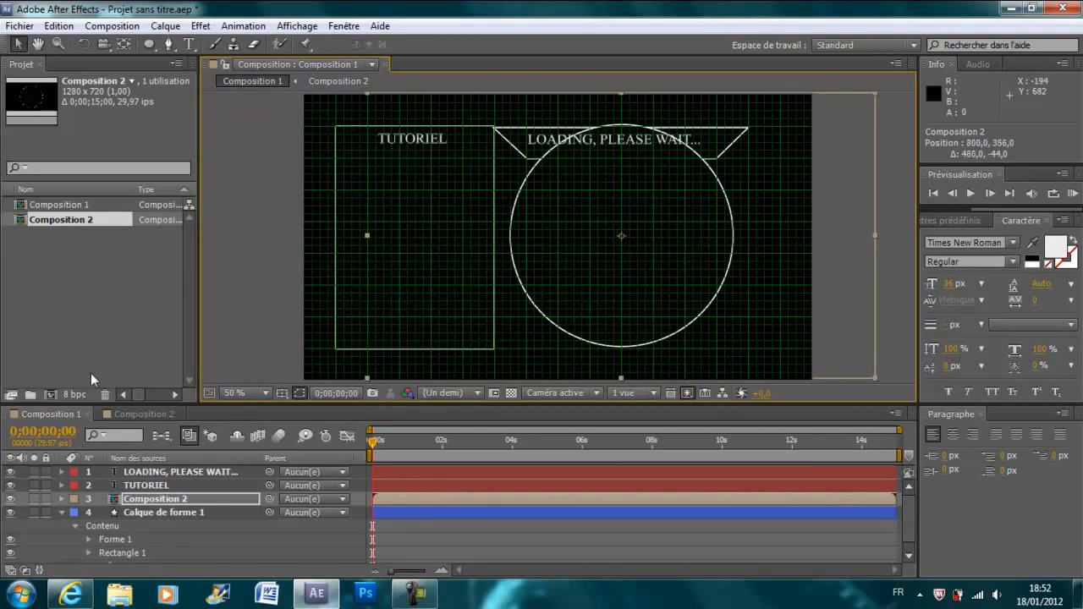
Step: Return to Composition 2 and turn its grid back on
{"action": "left_click", "coordinate": [131, 416]}
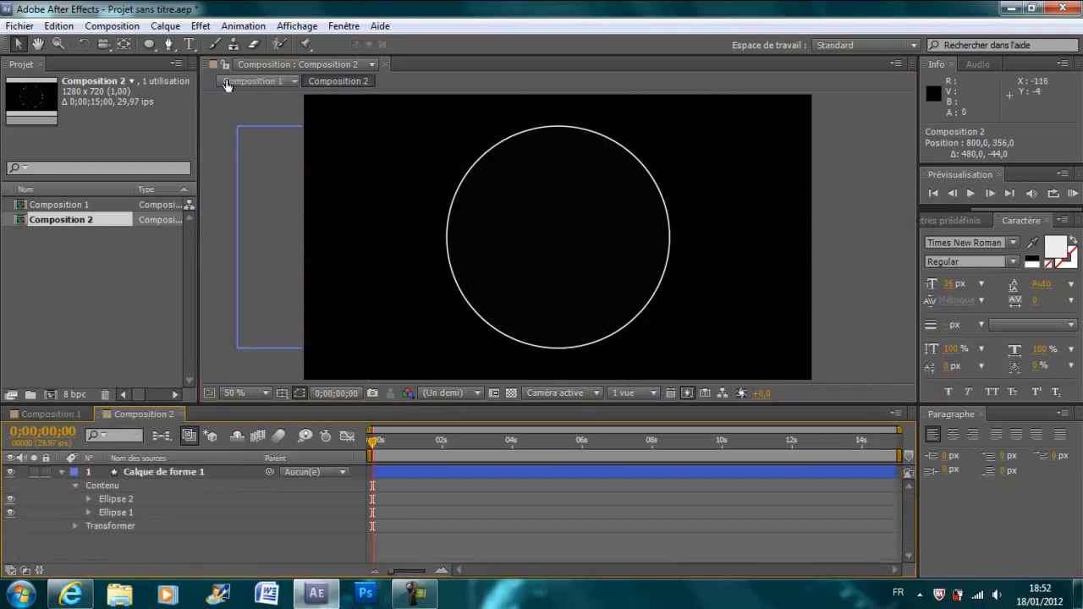
{"action": "left_click", "coordinate": [284, 393]}
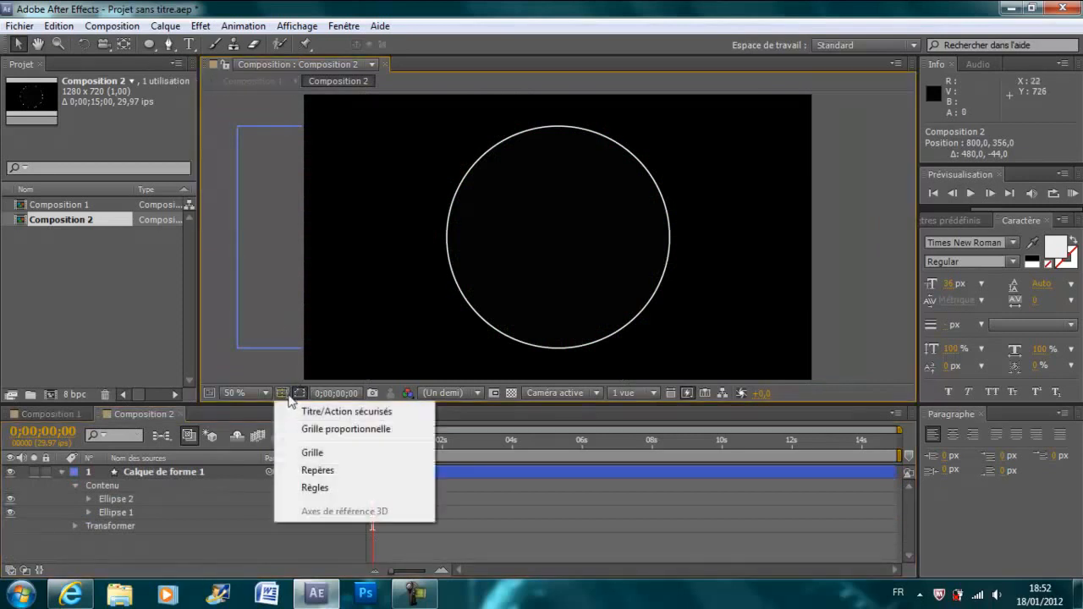
{"action": "left_click", "coordinate": [318, 453]}
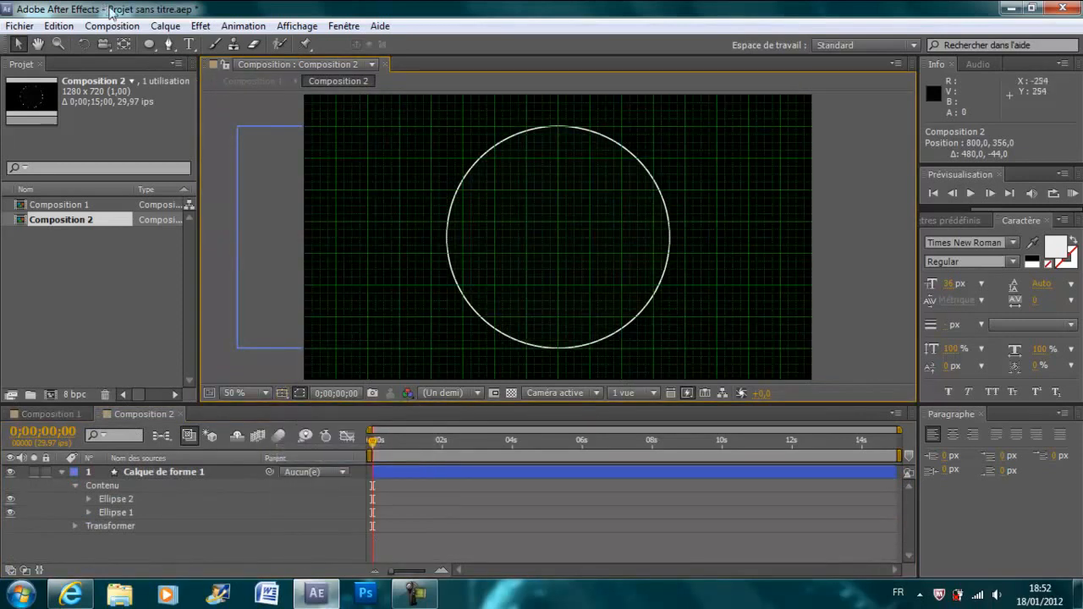
Step: With the title/action-safe guides shown, draw a rectangle about 152 by 82 px over the circle's left edge and remove its stroke
{"action": "left_click", "coordinate": [149, 44]}
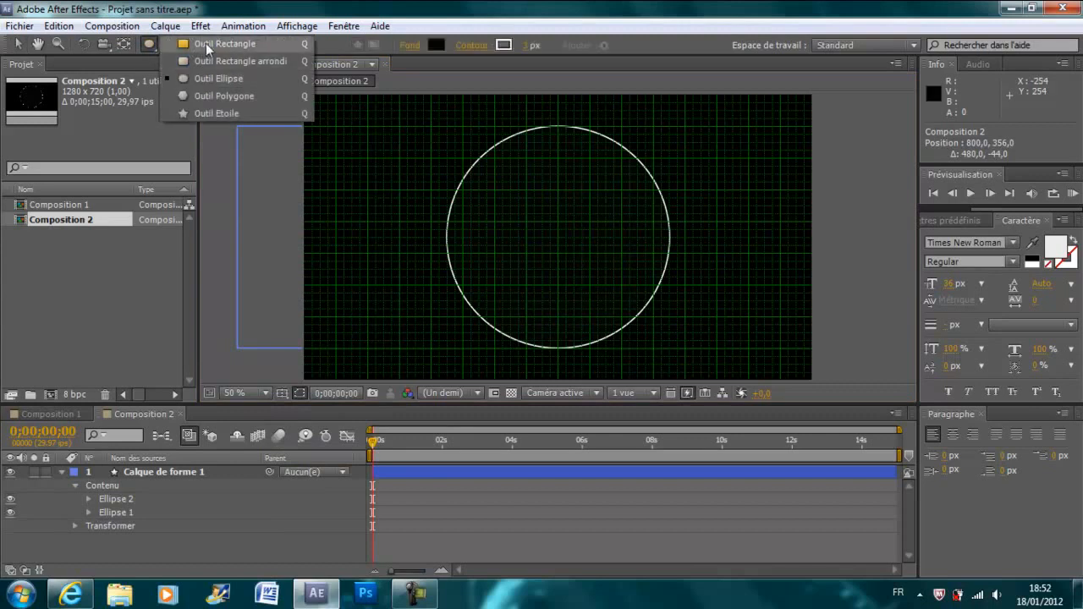
{"action": "left_click", "coordinate": [208, 46]}
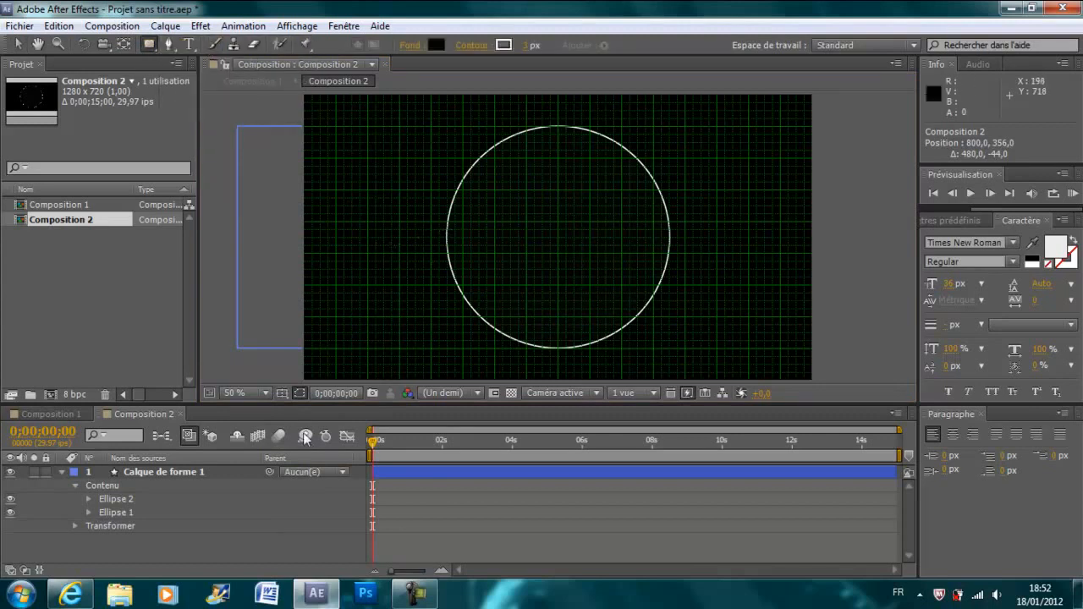
{"action": "key", "text": "apostrophe"}
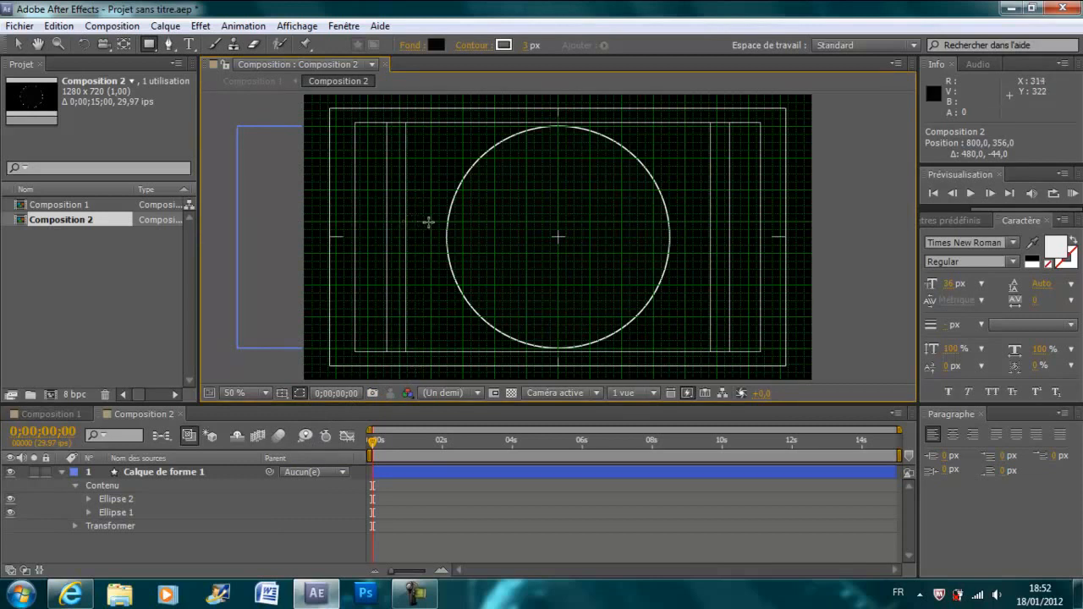
{"action": "mouse_move", "coordinate": [431, 222]}
{"action": "left_mouse_down"}
{"action": "mouse_move", "coordinate": [442, 244]}
{"action": "mouse_move", "coordinate": [491, 254]}
{"action": "left_mouse_up"}
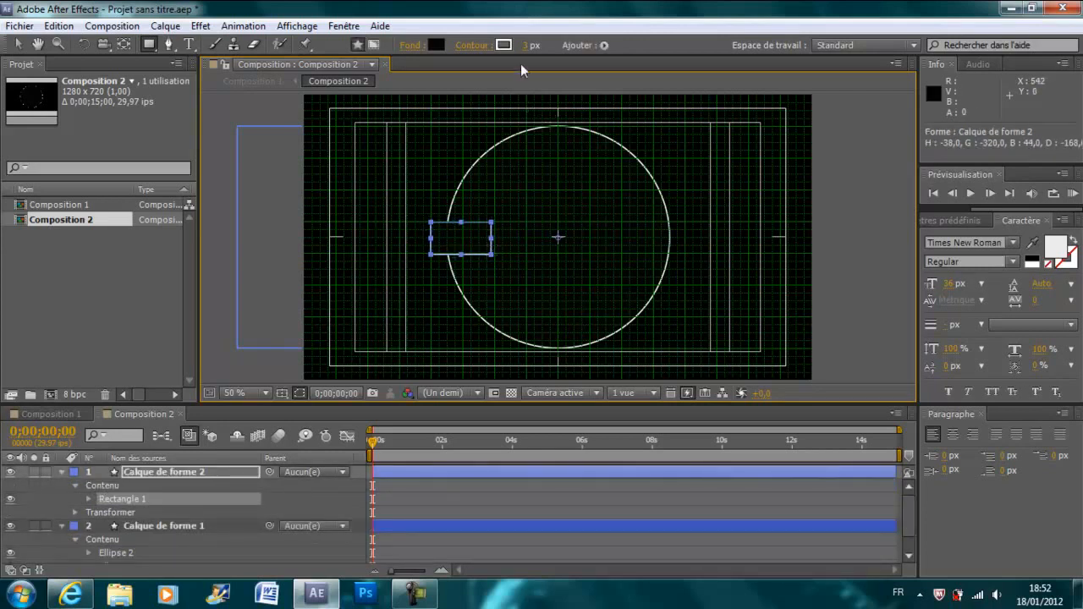
{"action": "left_click", "coordinate": [478, 45]}
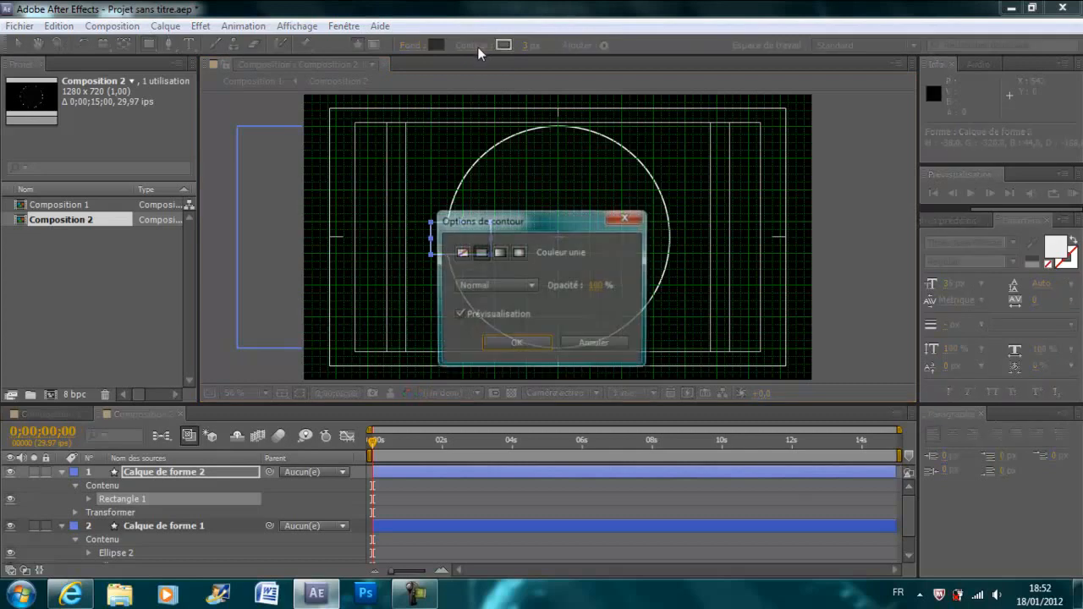
{"action": "left_click", "coordinate": [462, 252]}
{"action": "left_click", "coordinate": [514, 341]}
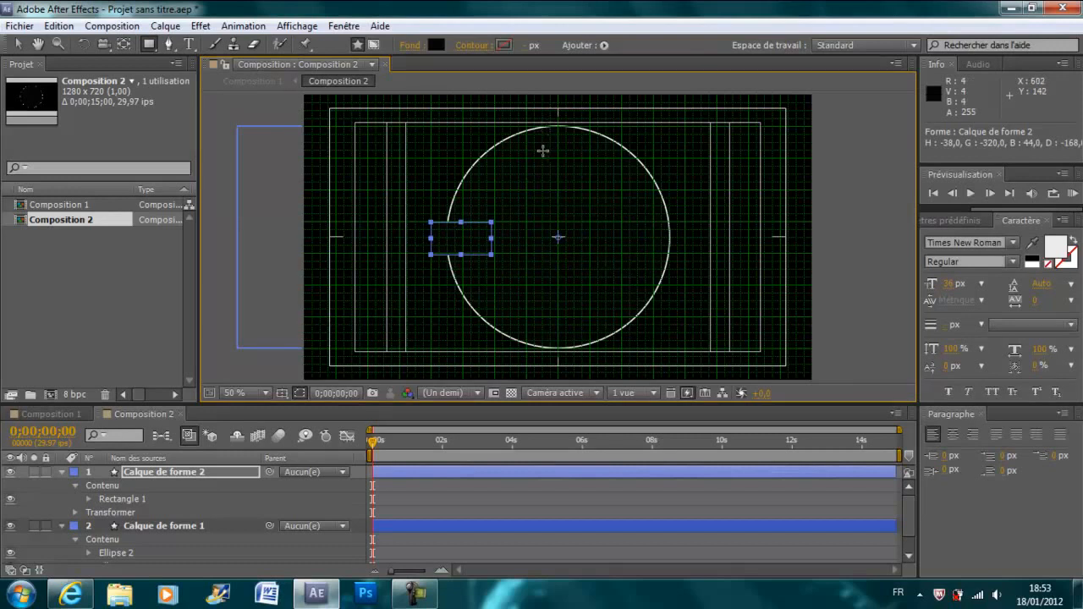
Step: Draw three more black rectangles without stroke over the circle's top, right and bottom edges, centred on its axes
{"action": "left_click_drag", "start_coordinate": [542, 150], "coordinate": [574, 109]}
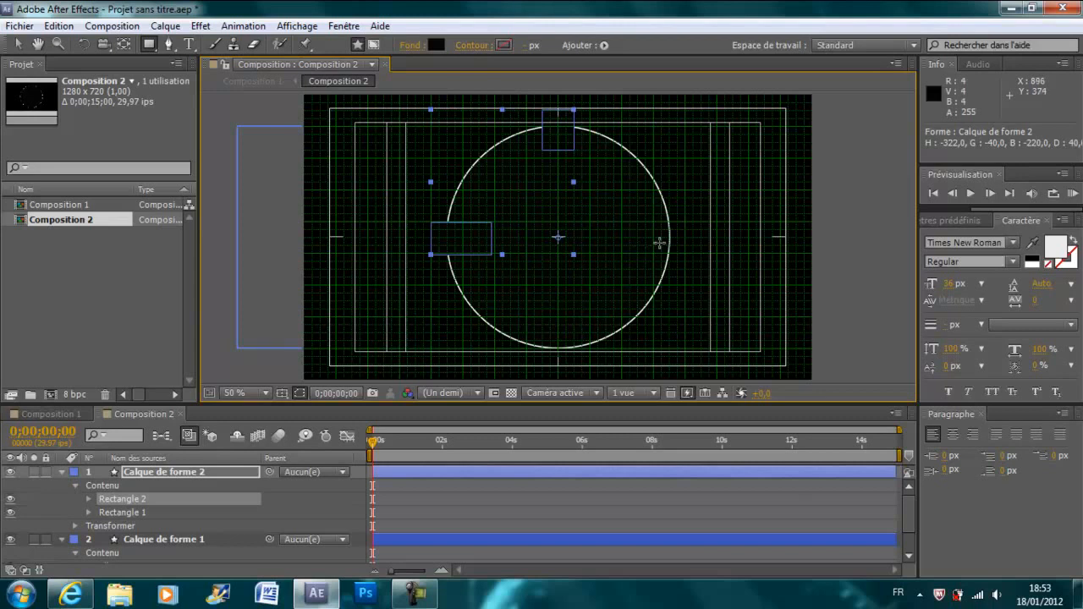
{"action": "mouse_move", "coordinate": [653, 221]}
{"action": "left_mouse_down"}
{"action": "mouse_move", "coordinate": [677, 254]}
{"action": "mouse_move", "coordinate": [694, 252]}
{"action": "left_mouse_up"}
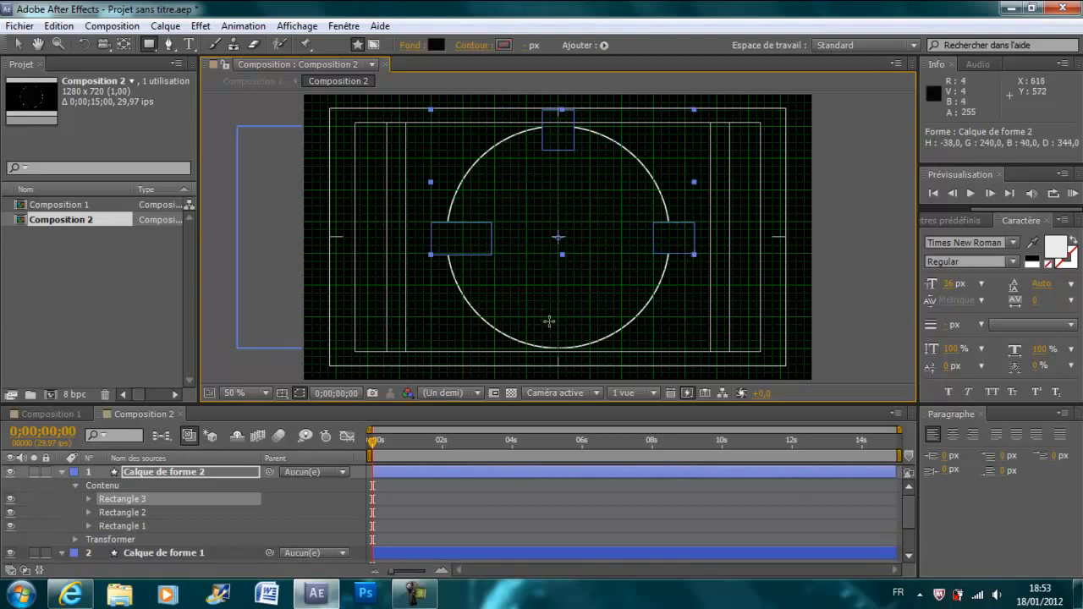
{"action": "mouse_move", "coordinate": [542, 316]}
{"action": "left_mouse_down"}
{"action": "mouse_move", "coordinate": [580, 338]}
{"action": "mouse_move", "coordinate": [574, 363]}
{"action": "left_mouse_up"}
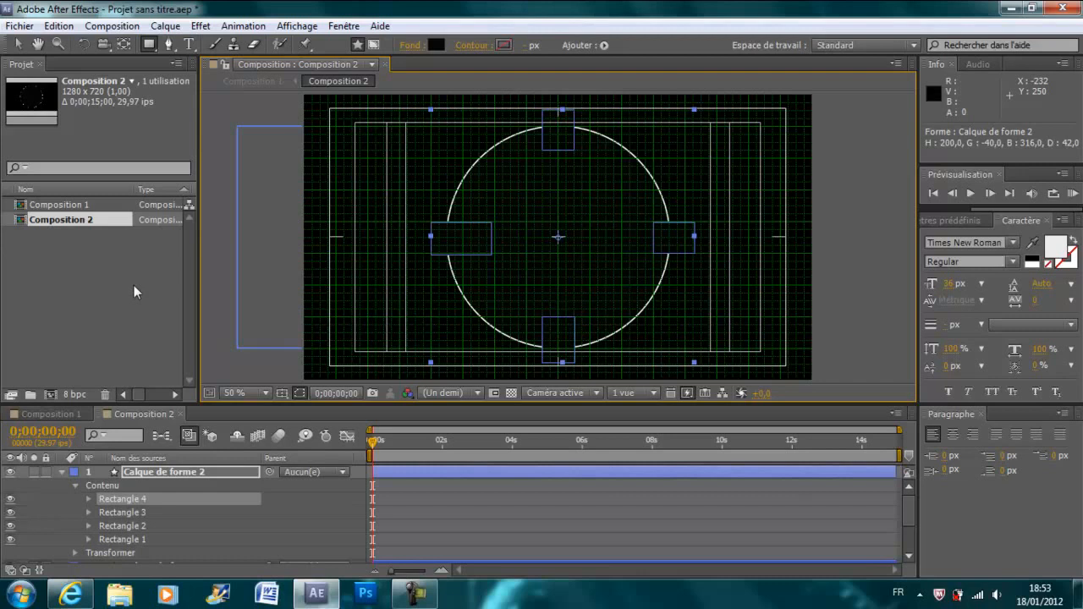
{"action": "left_click", "coordinate": [19, 44]}
{"action": "left_click", "coordinate": [410, 154]}
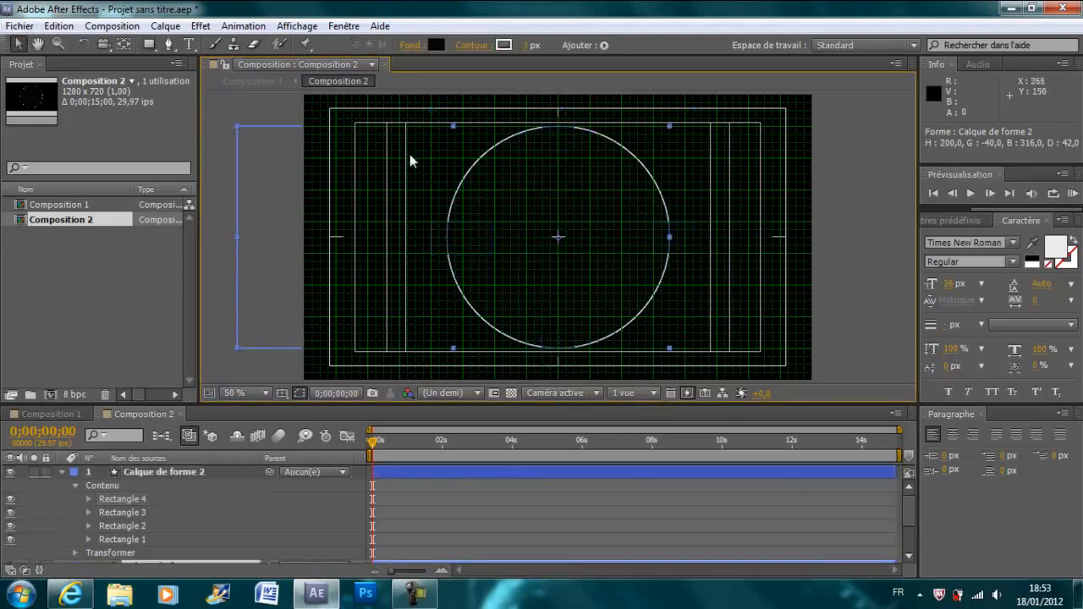
Step: Turn off the title/action-safe guides and the grid around the segmented circle, and deselect everything
{"action": "key", "text": "apostrophe"}
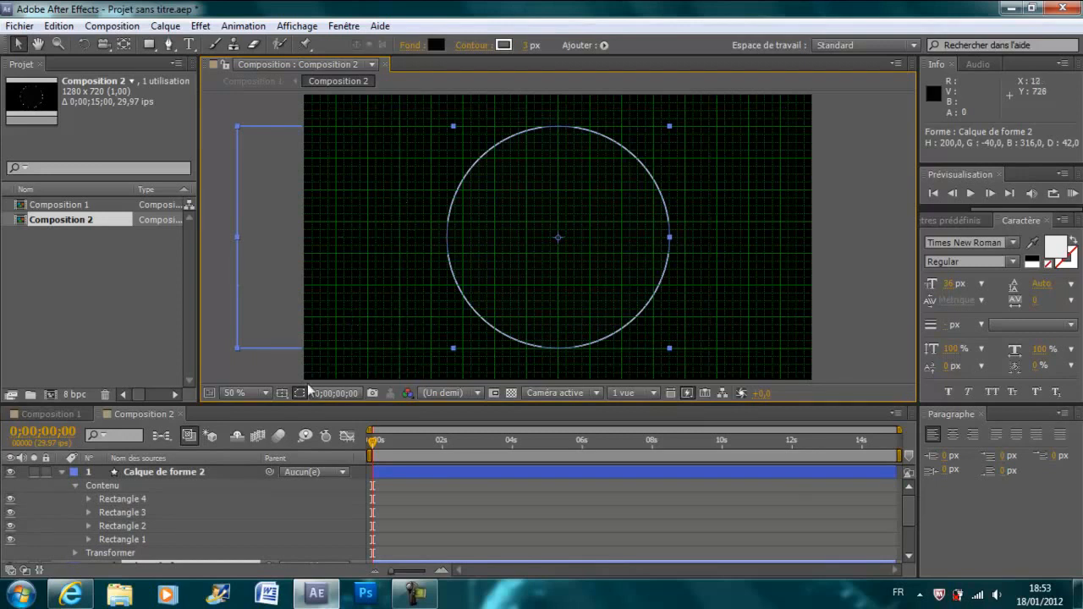
{"action": "left_click", "coordinate": [282, 393]}
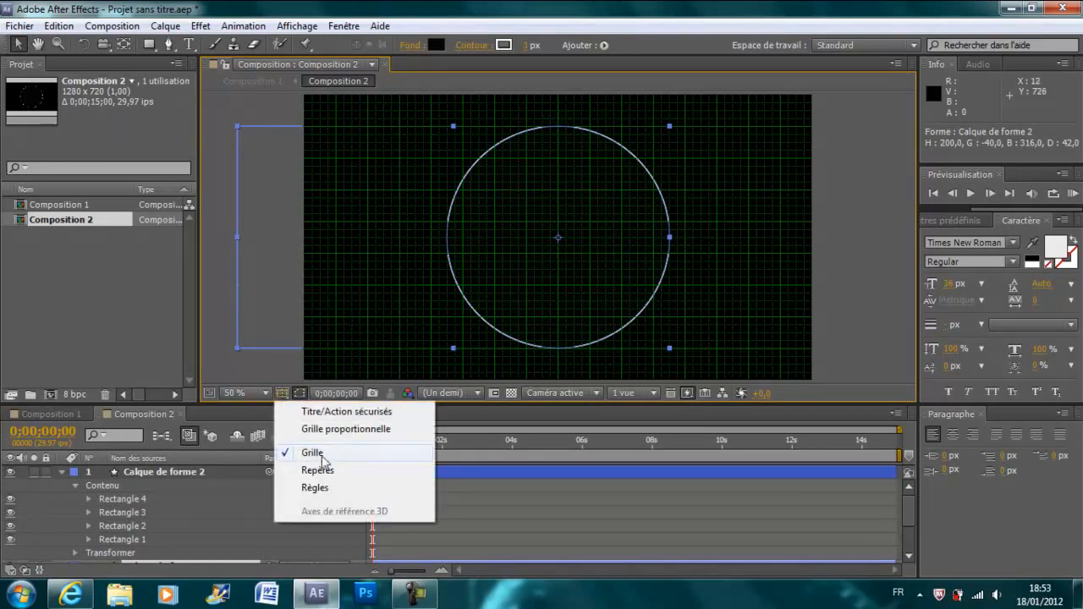
{"action": "left_click", "coordinate": [319, 456]}
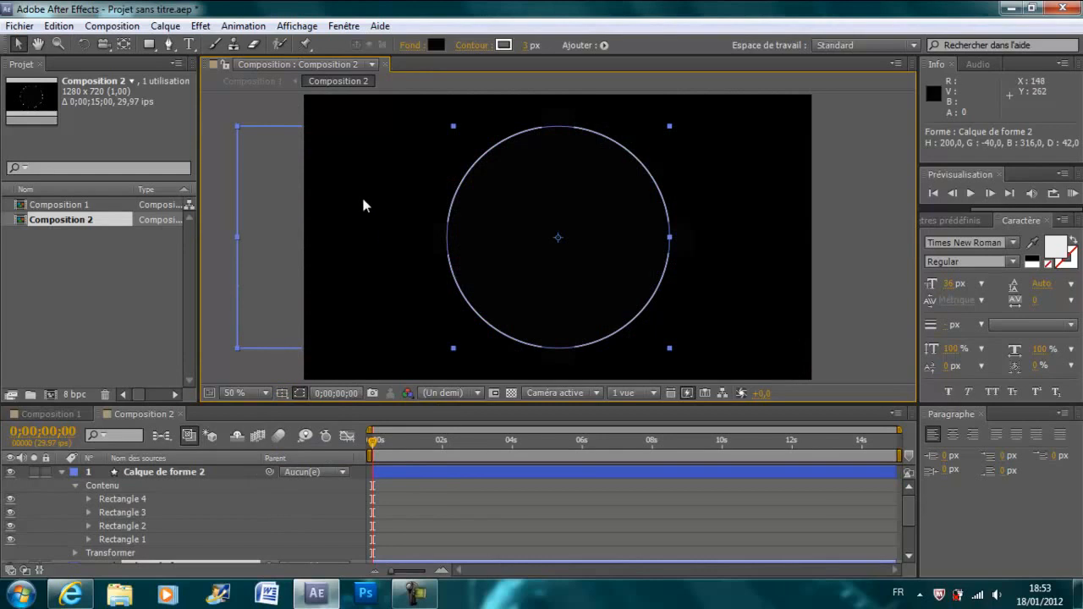
{"action": "left_click", "coordinate": [715, 223]}
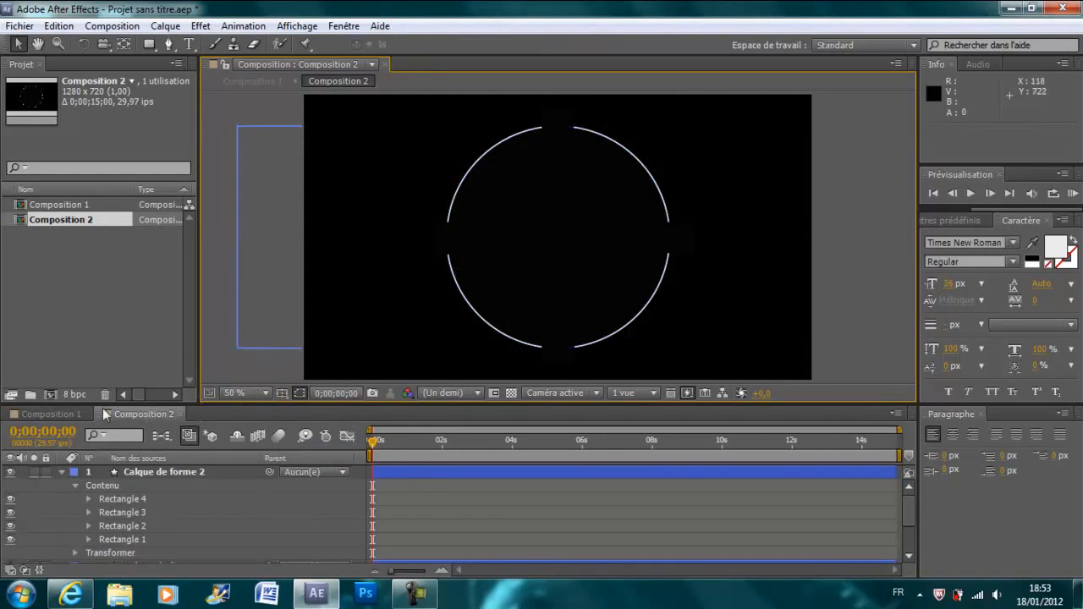
Step: Go back to Composition 1 and move the Composition 2 layer over the TUTORIEL rectangle, to about 288, 358
{"action": "left_click", "coordinate": [68, 415]}
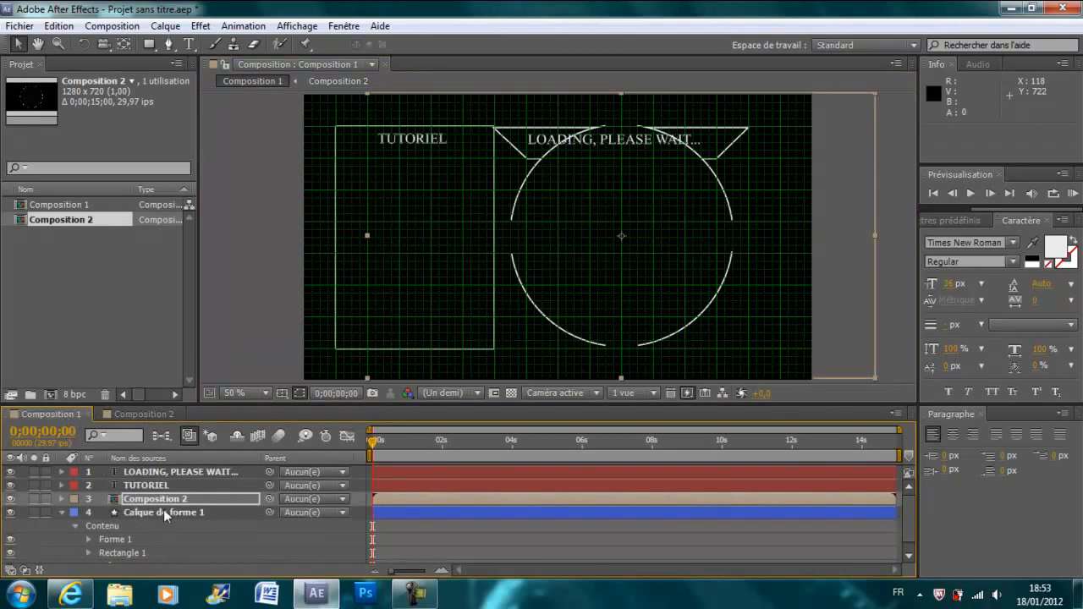
{"action": "left_click_drag", "start_coordinate": [604, 265], "coordinate": [405, 266]}
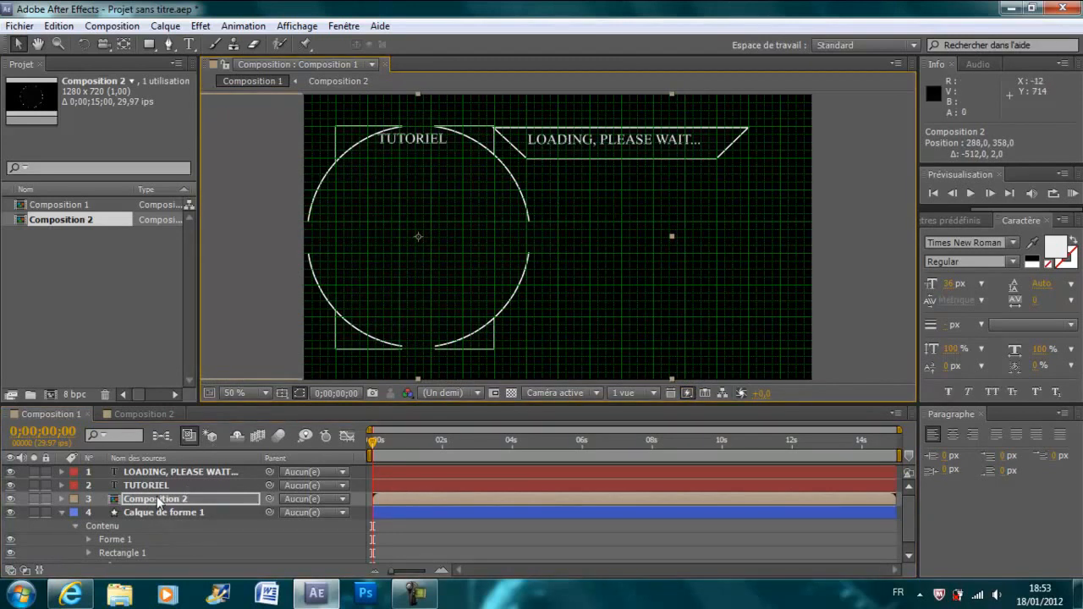
Step: Scale the Composition 2 layer down to 51% and move it to about 268, 458 inside the TUTORIEL rectangle
{"action": "key", "text": "s"}
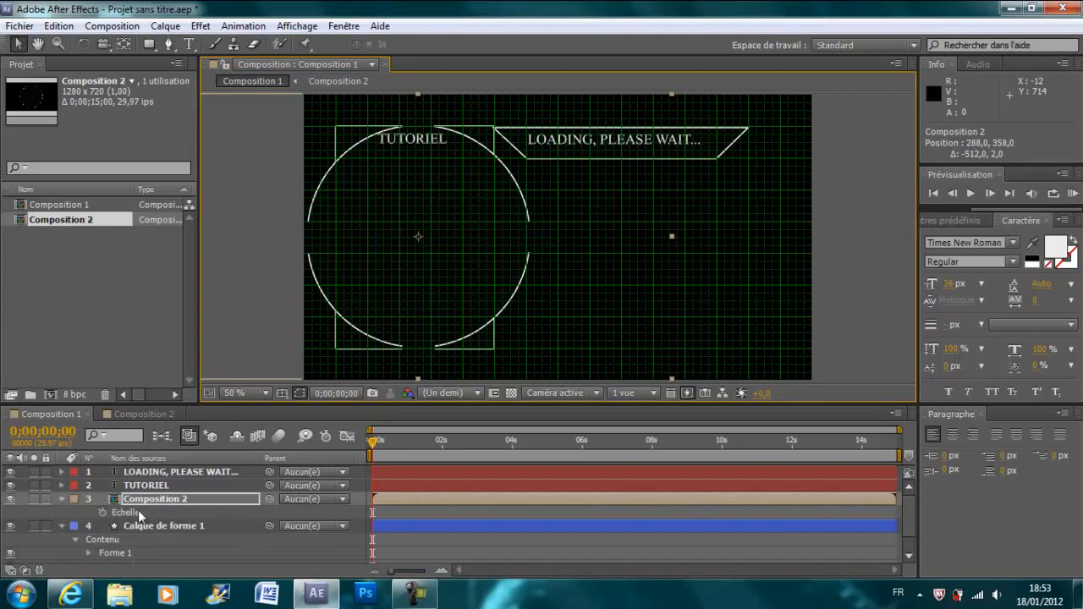
{"action": "left_click", "coordinate": [139, 514]}
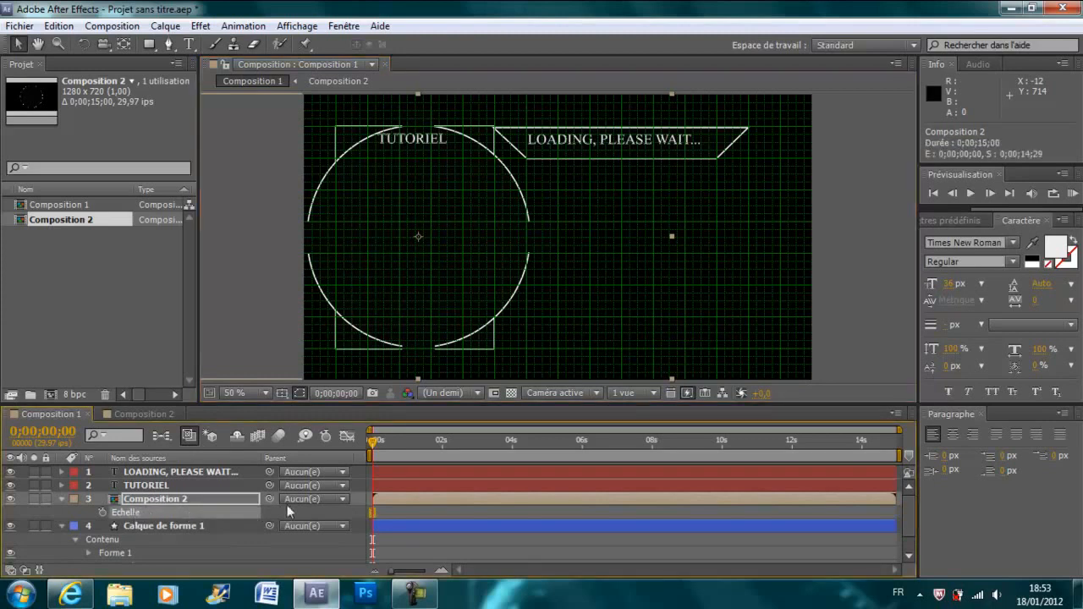
{"action": "key", "text": "F4"}
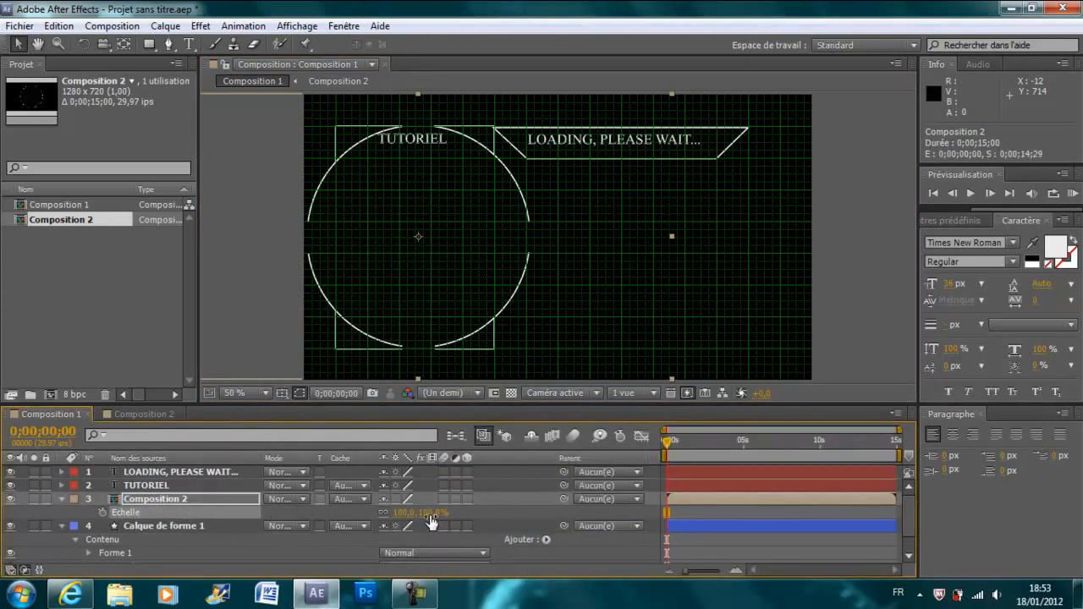
{"action": "left_click_drag", "start_coordinate": [432, 519], "coordinate": [382, 512]}
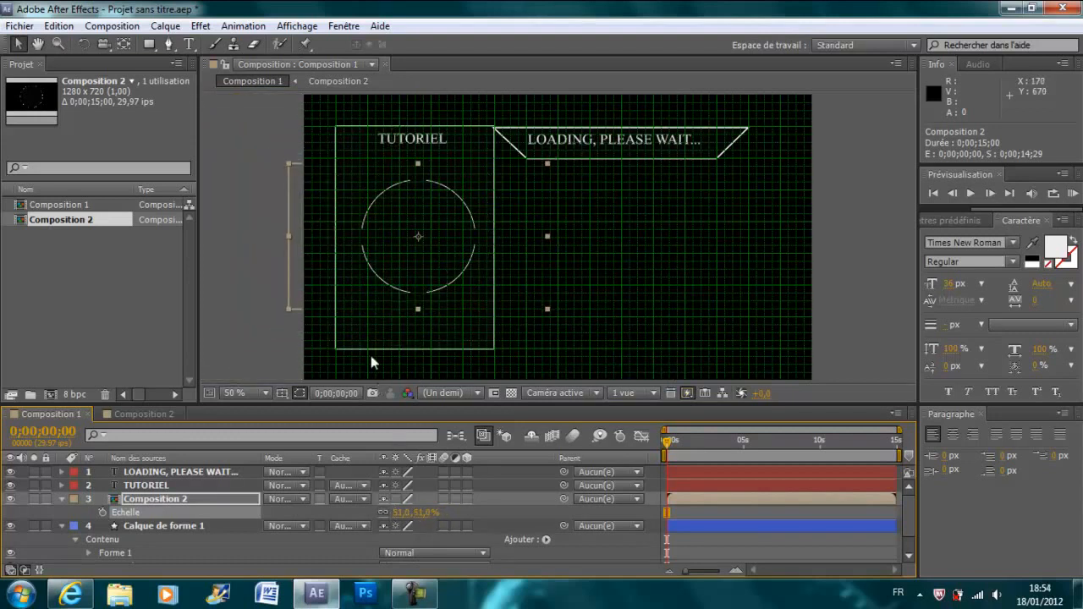
{"action": "left_click_drag", "start_coordinate": [432, 196], "coordinate": [423, 240]}
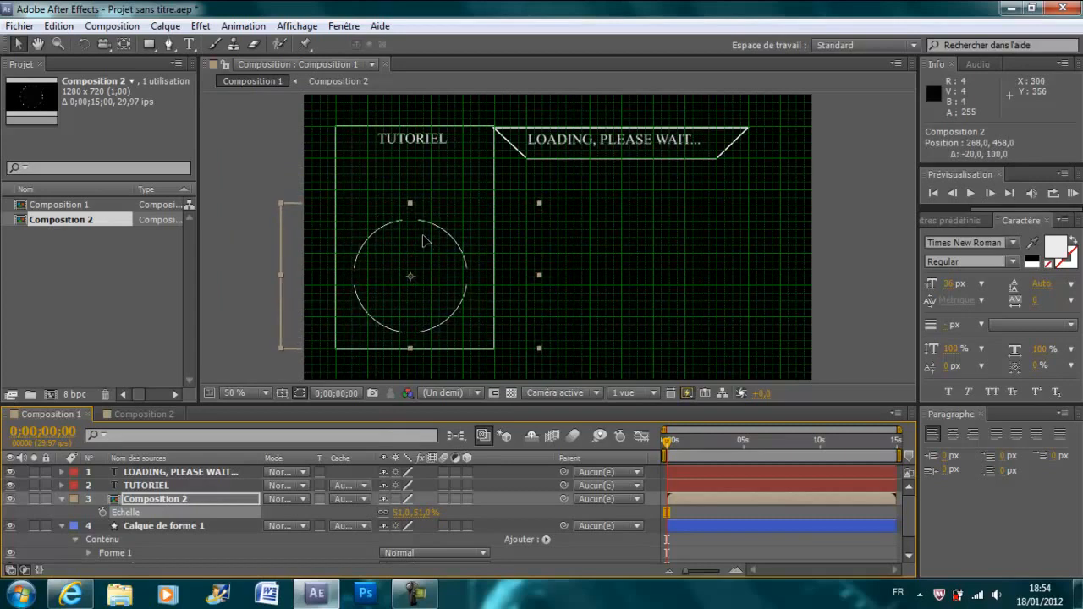
{"action": "left_click", "coordinate": [425, 241]}
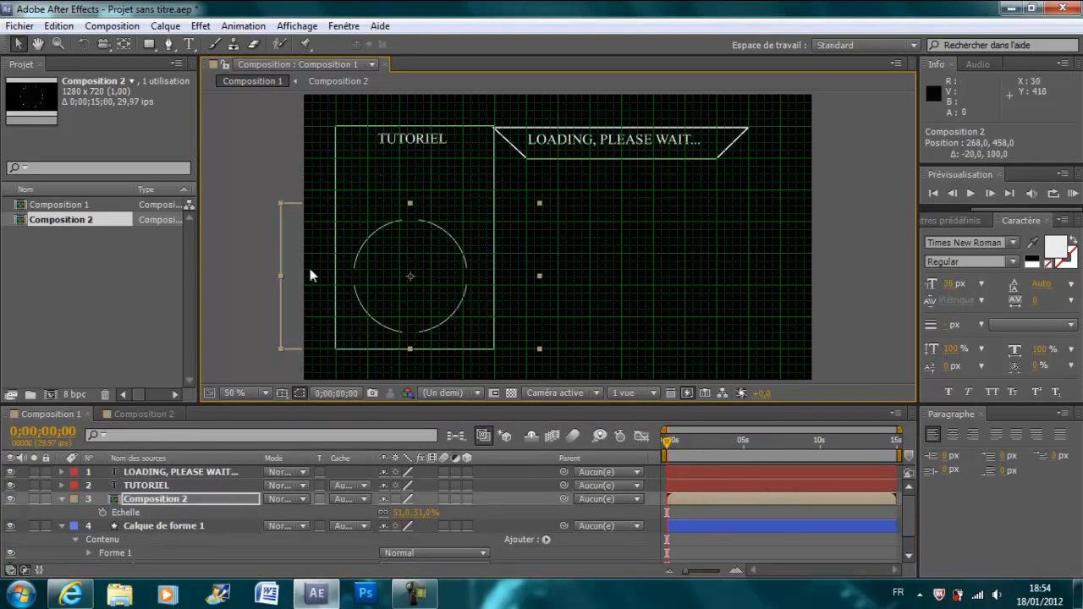
{"action": "left_click", "coordinate": [62, 500]}
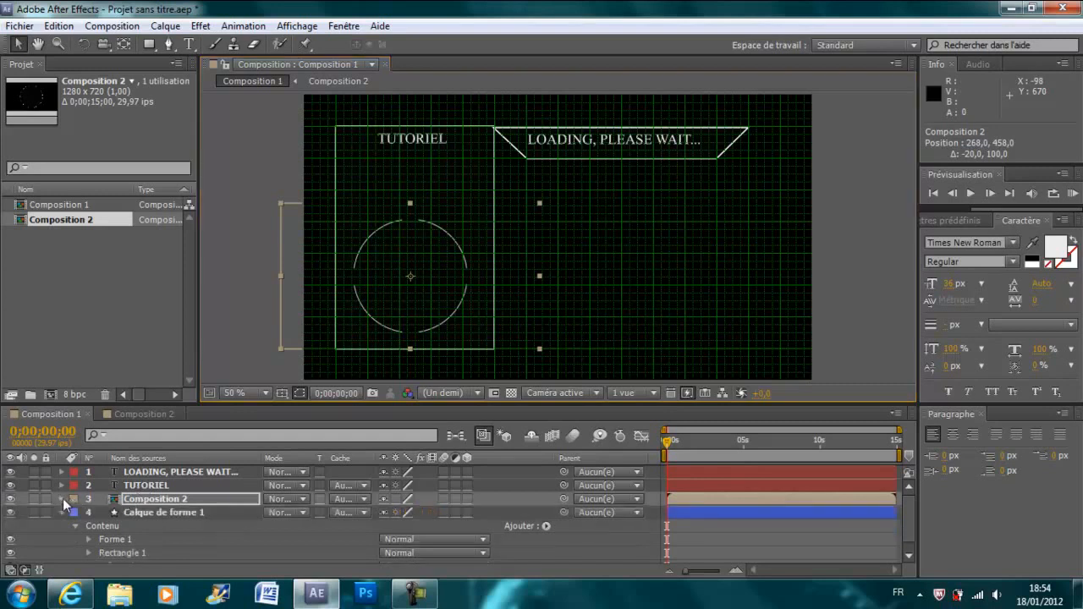
Step: Animate the Composition 2 layer's rotation with keyframes from 0° at the start to 720° at 0;00;02;16
{"action": "key", "text": "r"}
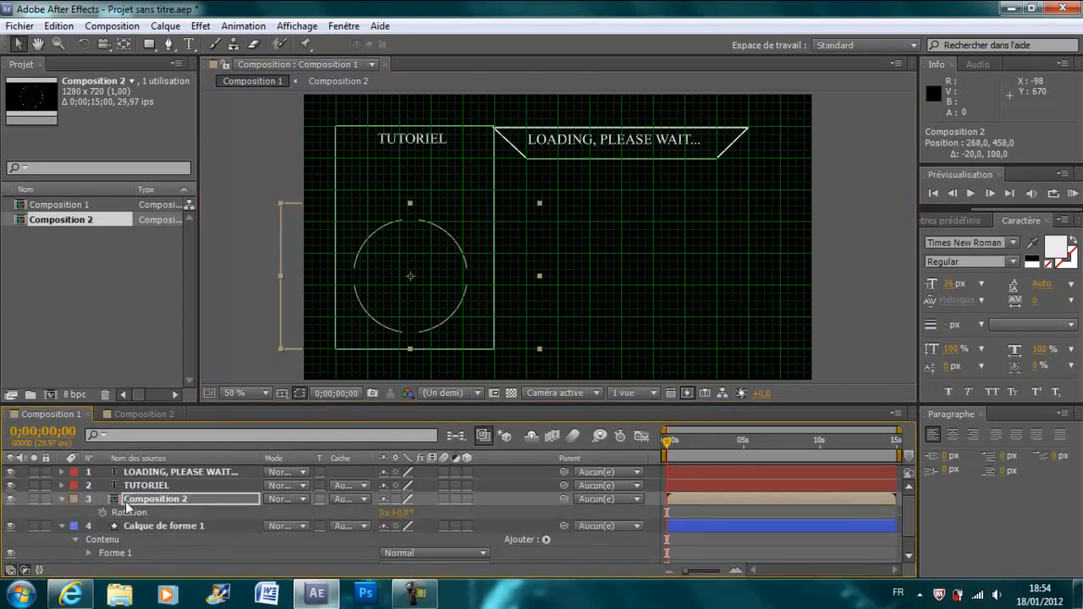
{"action": "left_click", "coordinate": [401, 514]}
{"action": "left_click", "coordinate": [101, 512]}
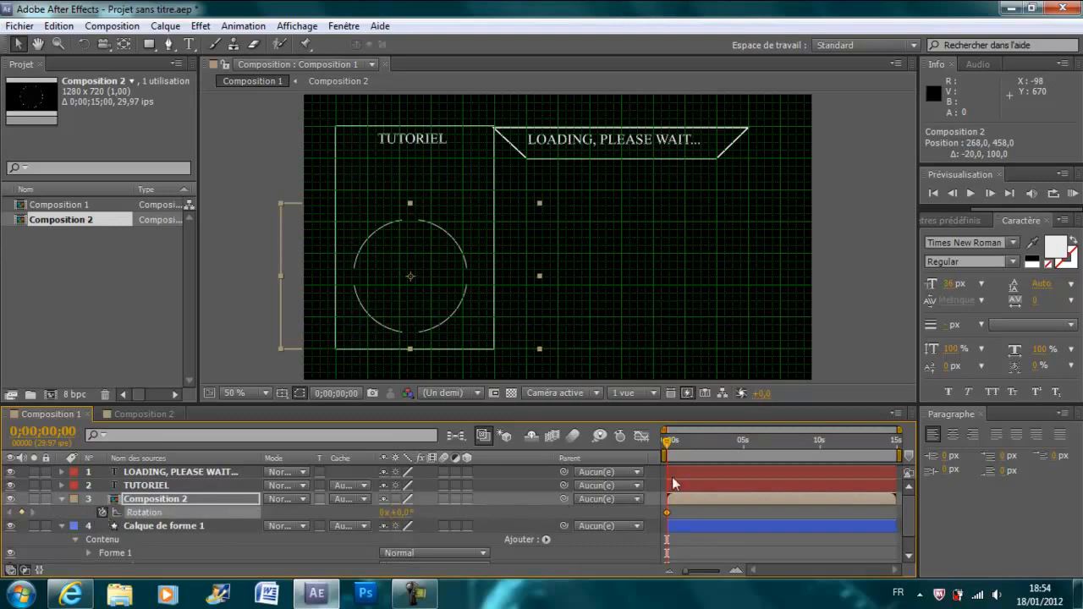
{"action": "left_click_drag", "start_coordinate": [667, 442], "coordinate": [706, 448]}
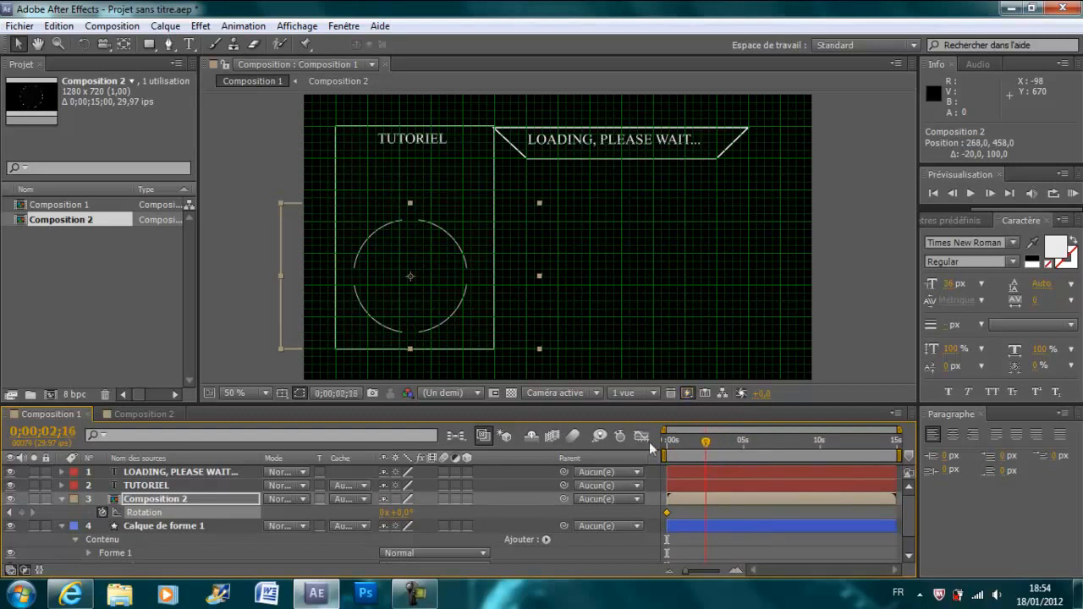
{"action": "left_click", "coordinate": [401, 511]}
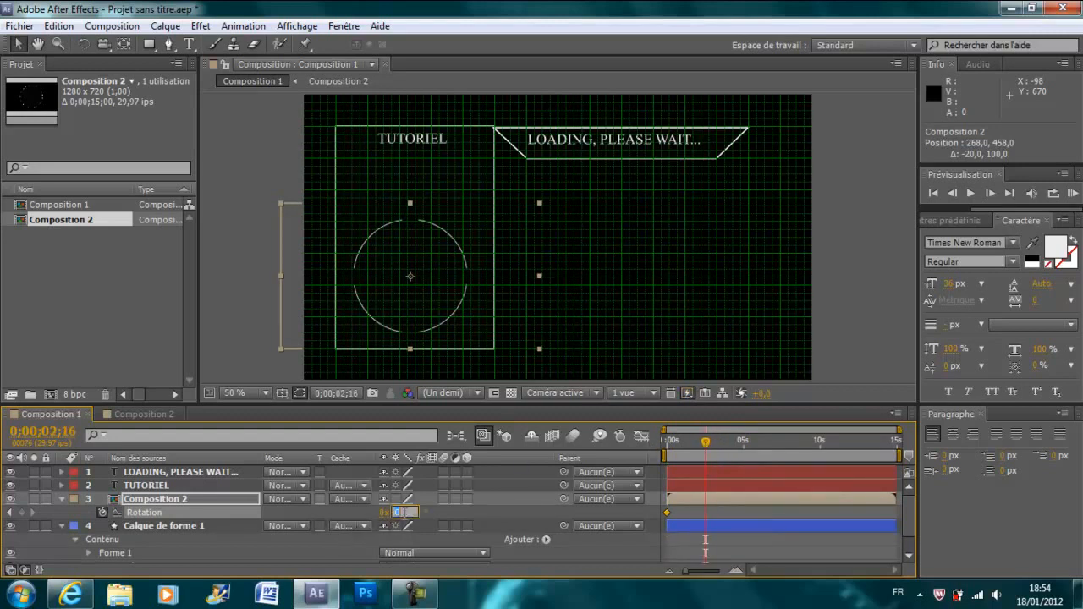
{"action": "type", "text": "720"}
{"action": "key", "text": "Return"}
{"action": "mouse_move", "coordinate": [708, 455]}
{"action": "left_mouse_down"}
{"action": "mouse_move", "coordinate": [647, 444]}
{"action": "mouse_move", "coordinate": [708, 450]}
{"action": "left_mouse_up"}
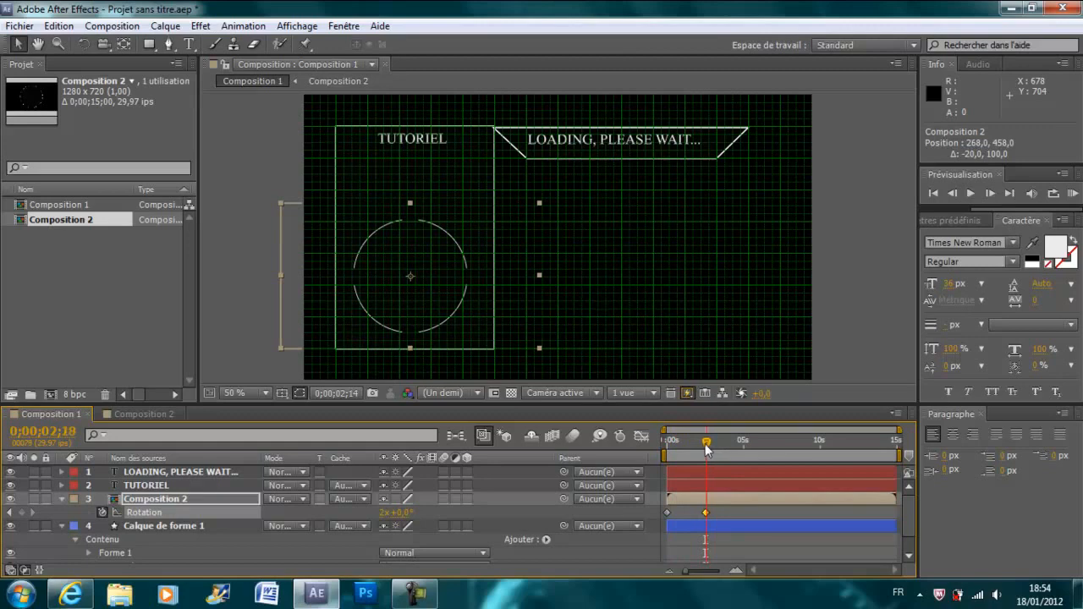
{"action": "right_click", "coordinate": [156, 501]}
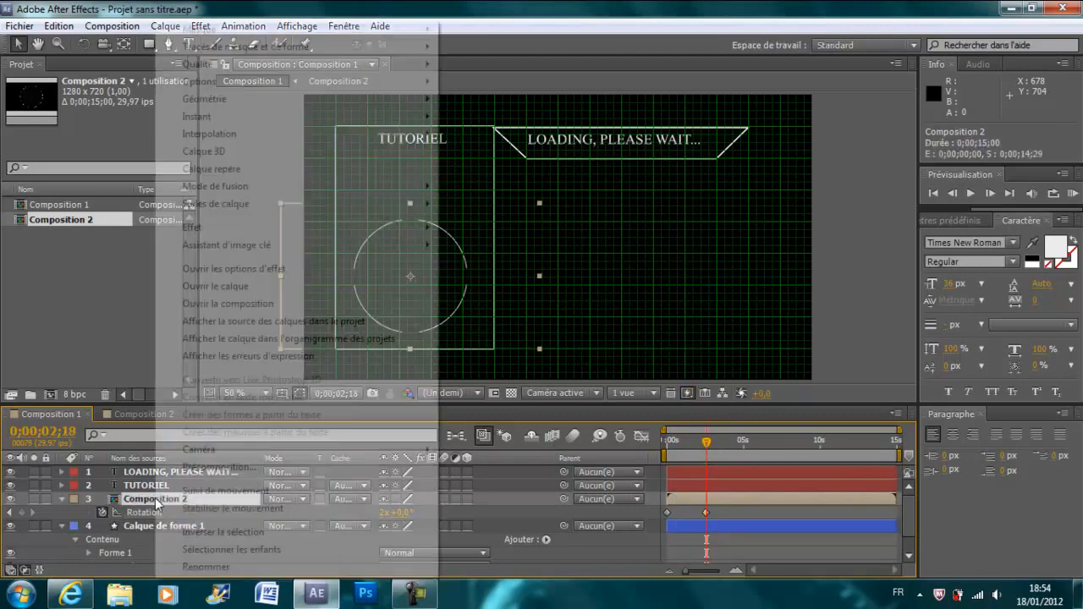
{"action": "mouse_move", "coordinate": [211, 234]}
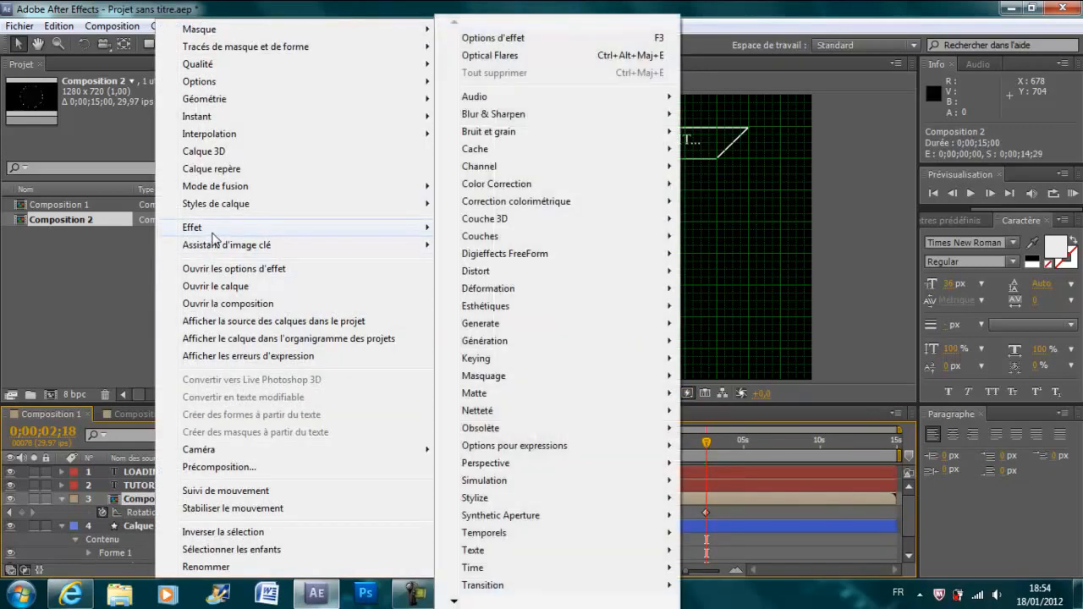
{"action": "mouse_move", "coordinate": [443, 236]}
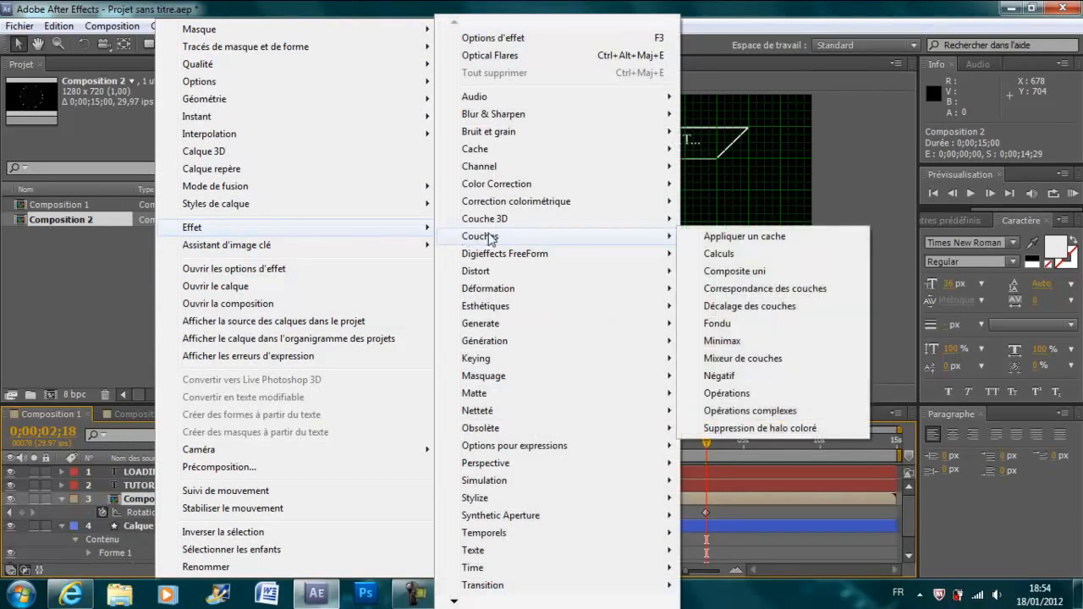
{"action": "mouse_move", "coordinate": [501, 381]}
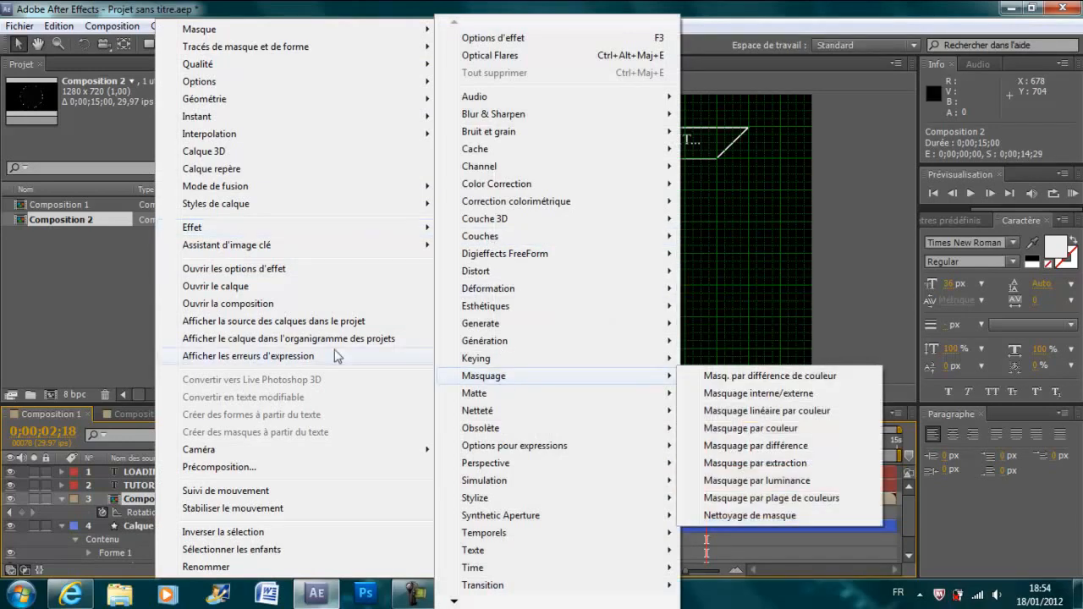
{"action": "left_click", "coordinate": [101, 301]}
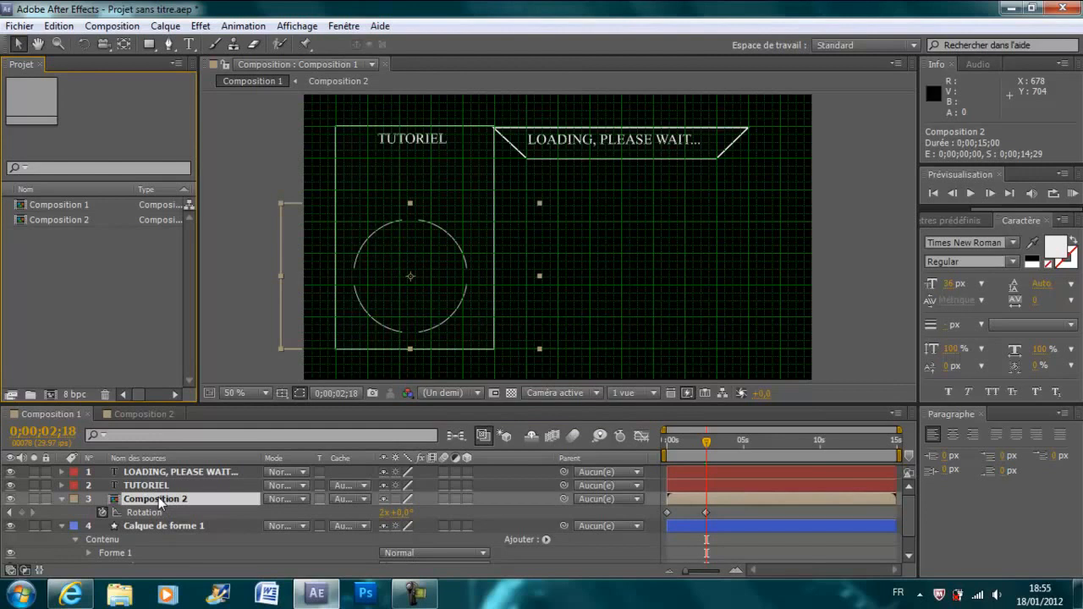
Step: Collapse the property lists of the Composition 2 layer and of Calque de forme 1 in the timeline
{"action": "left_click", "coordinate": [63, 500]}
{"action": "left_click", "coordinate": [63, 499]}
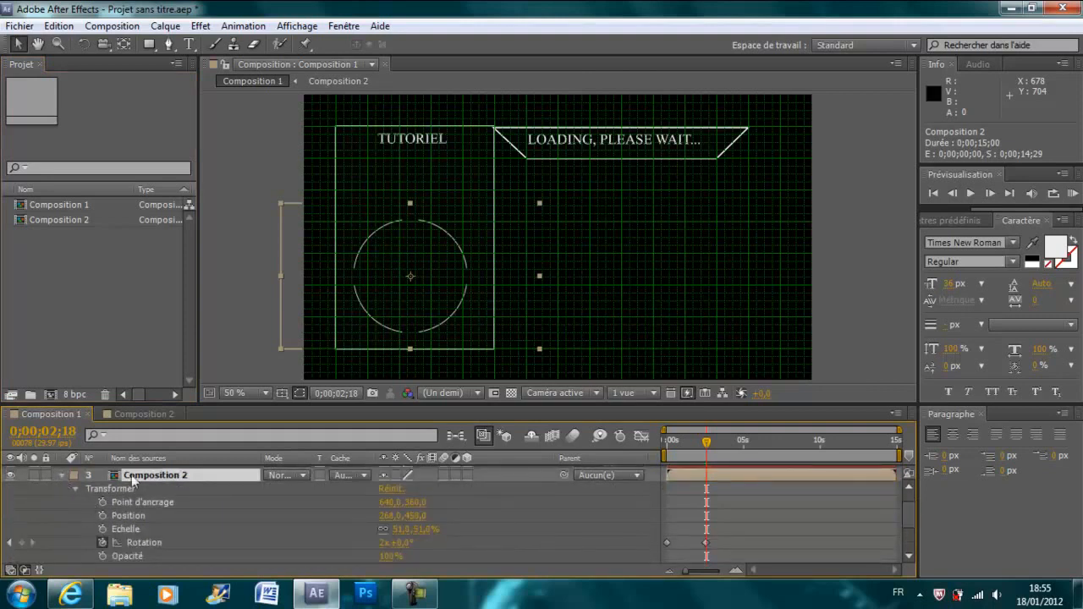
{"action": "scroll", "coordinate": [911, 523], "scroll_direction": "down", "scroll_amount": 5}
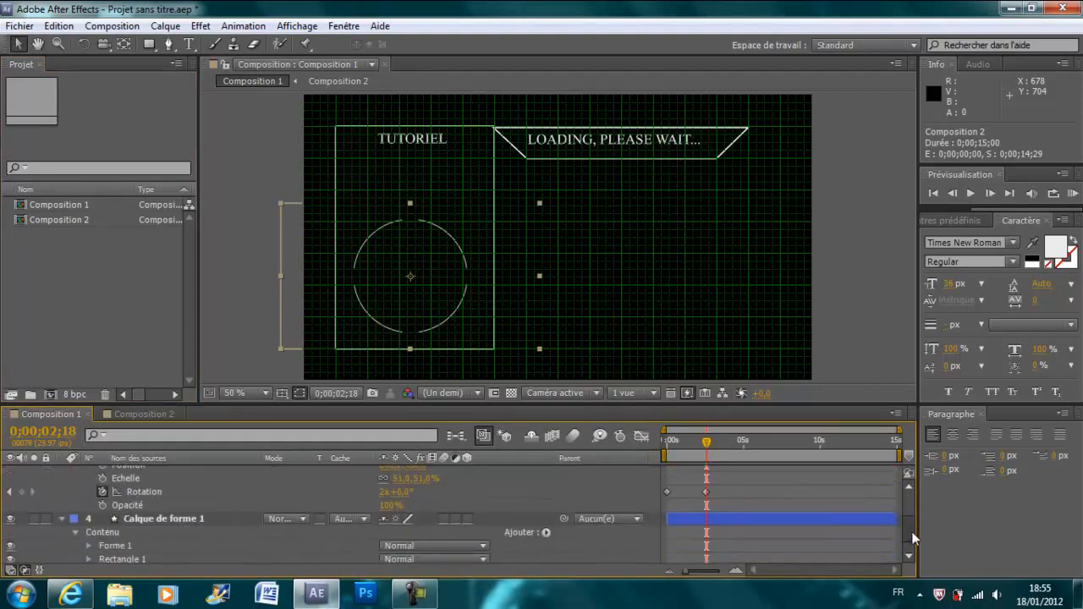
{"action": "scroll", "coordinate": [901, 507], "scroll_direction": "up", "scroll_amount": 8}
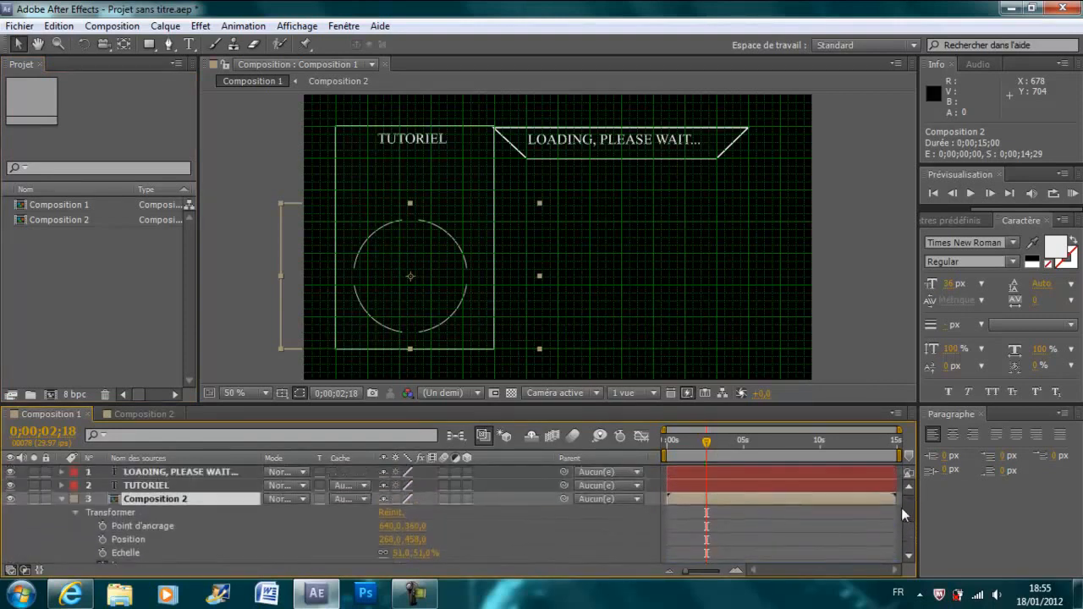
{"action": "left_click", "coordinate": [63, 499]}
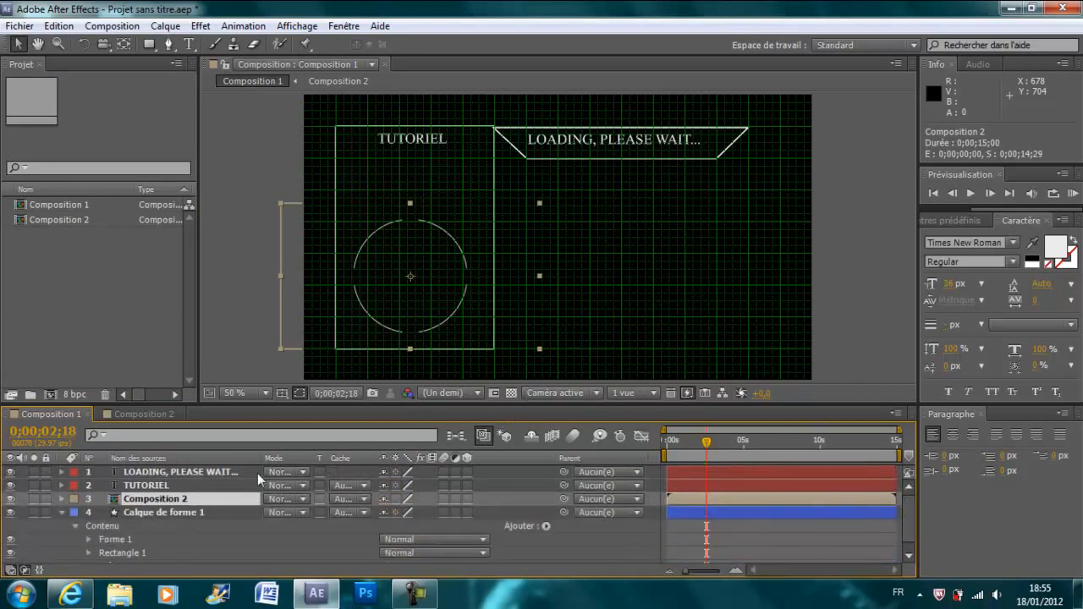
{"action": "left_click", "coordinate": [62, 512]}
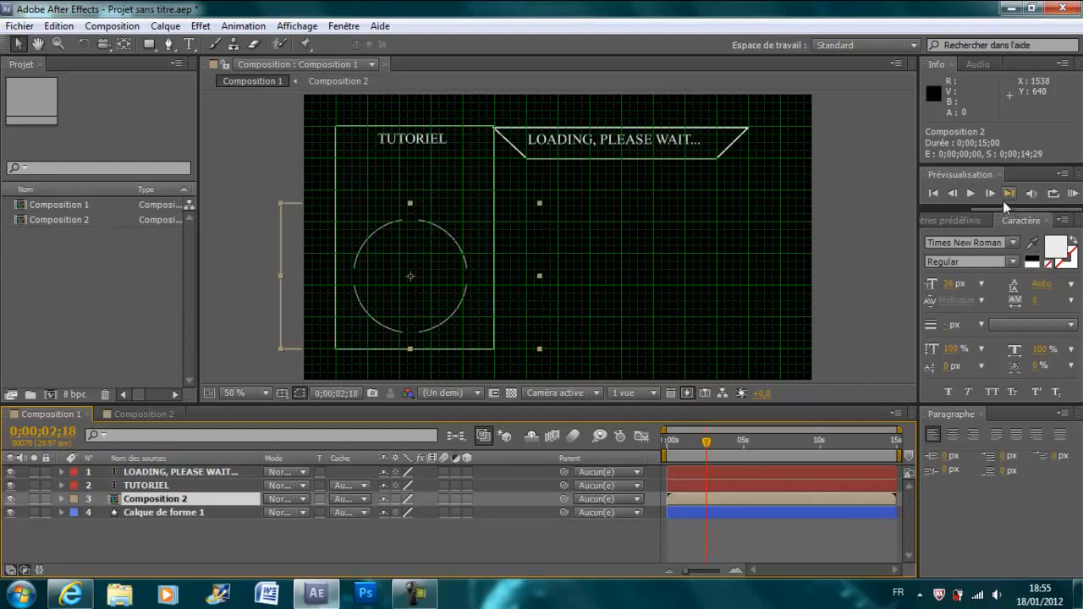
Step: Search the effects for "flou" and apply Flou optimisé to the Composition 2 layer
{"action": "left_click", "coordinate": [973, 221]}
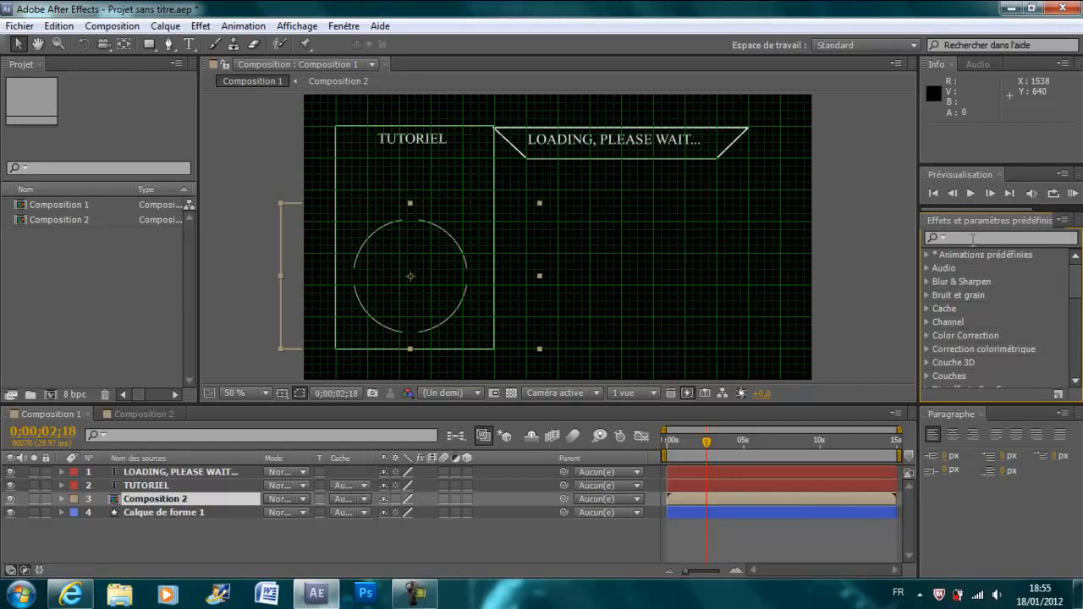
{"action": "left_click", "coordinate": [973, 240]}
{"action": "type", "text": "flou"}
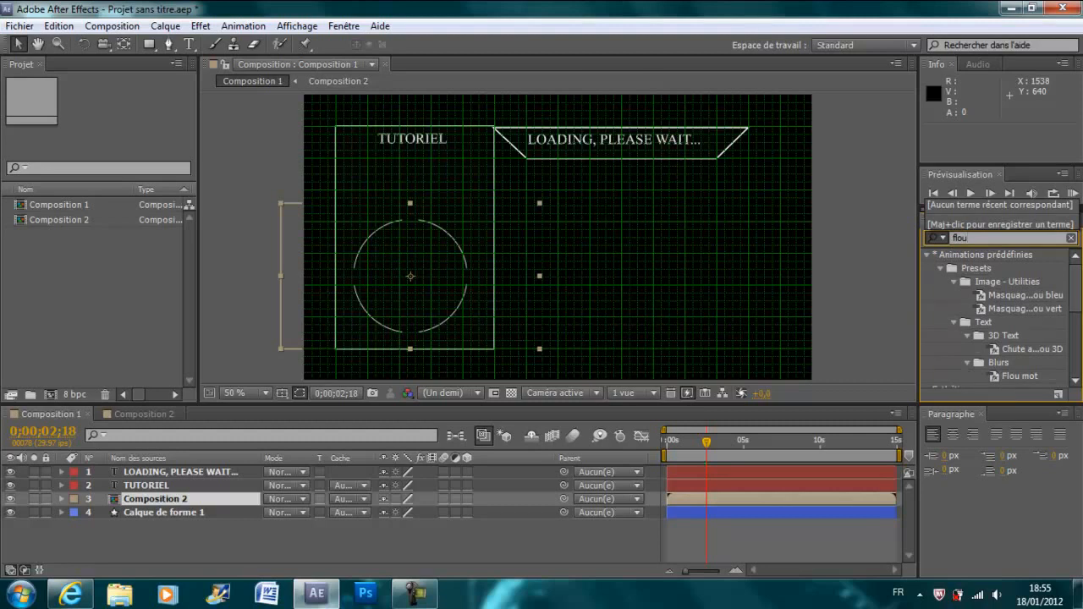
{"action": "key", "text": "Return"}
{"action": "left_click_drag", "start_coordinate": [1077, 282], "coordinate": [1077, 348]}
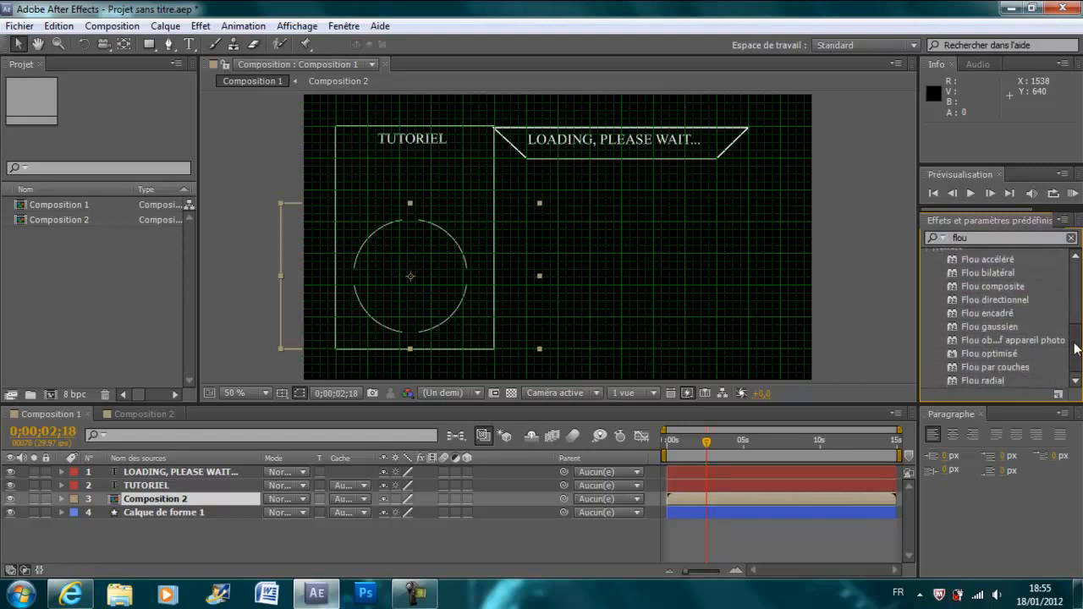
{"action": "double_click", "coordinate": [1007, 355]}
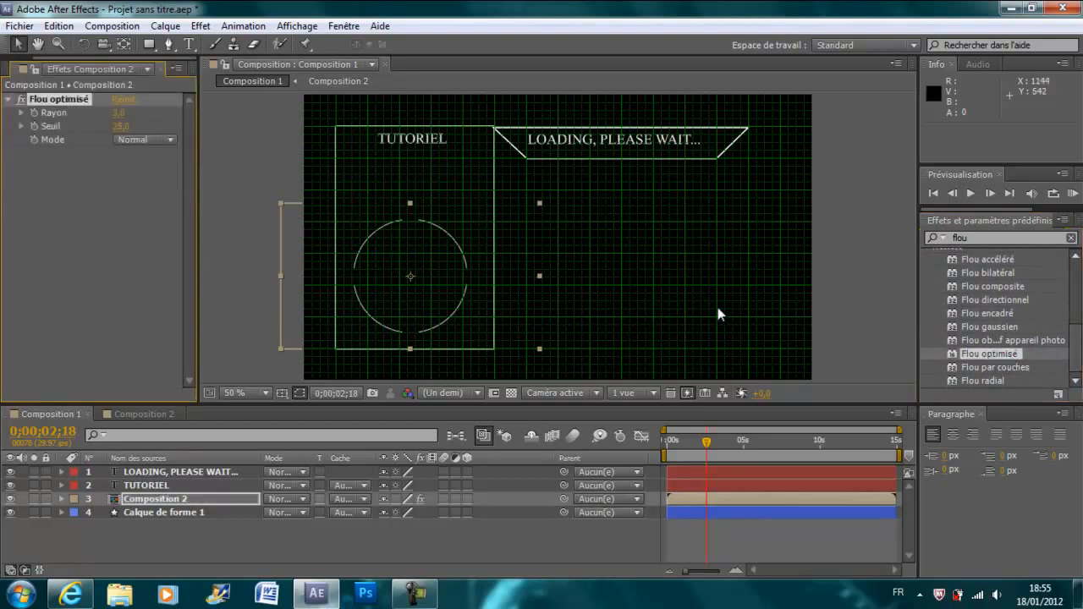
{"action": "left_click_drag", "start_coordinate": [58, 101], "coordinate": [162, 501]}
Step: Try the Contour seul mode for the Flou optimisé effect and inspect the rotating circle between 0;00;01;07 and 0;00;01;17
{"action": "left_click_drag", "start_coordinate": [708, 444], "coordinate": [686, 448]}
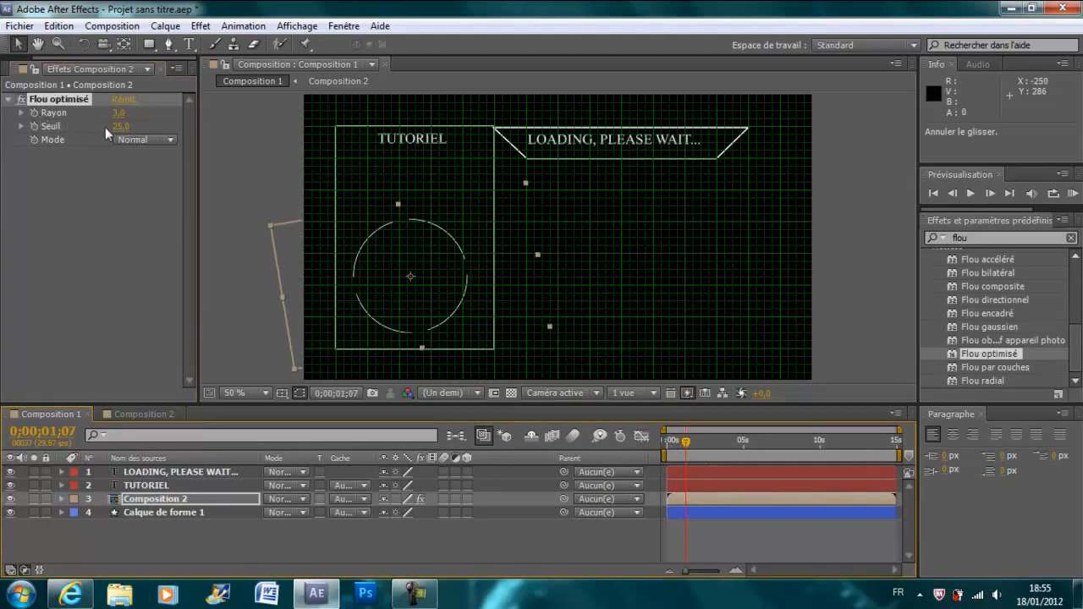
{"action": "left_click", "coordinate": [167, 140]}
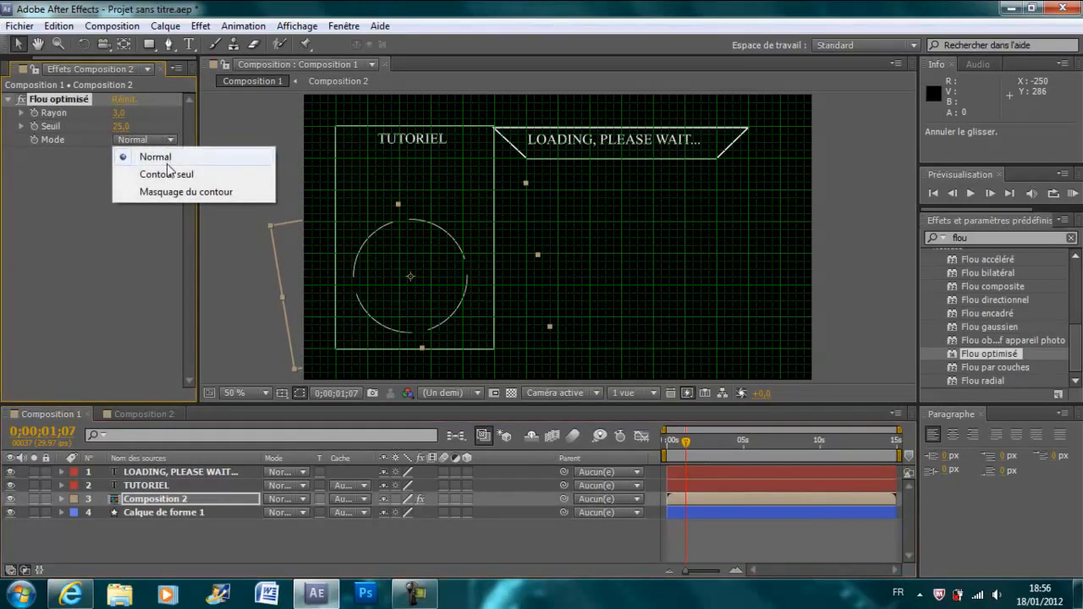
{"action": "left_click", "coordinate": [168, 174]}
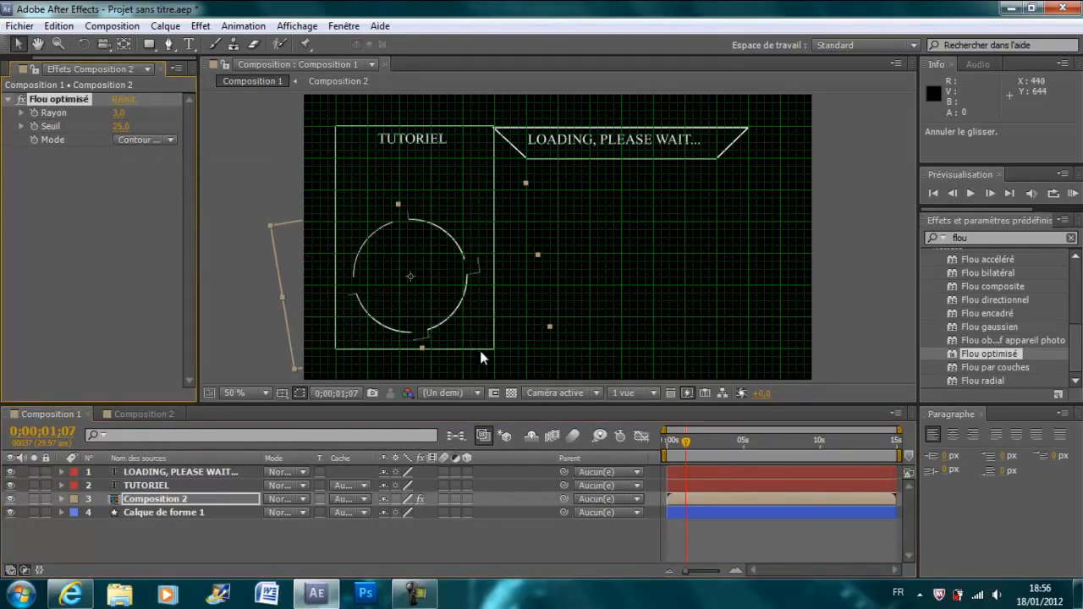
{"action": "left_click", "coordinate": [679, 446]}
{"action": "left_click_drag", "start_coordinate": [680, 446], "coordinate": [691, 445]}
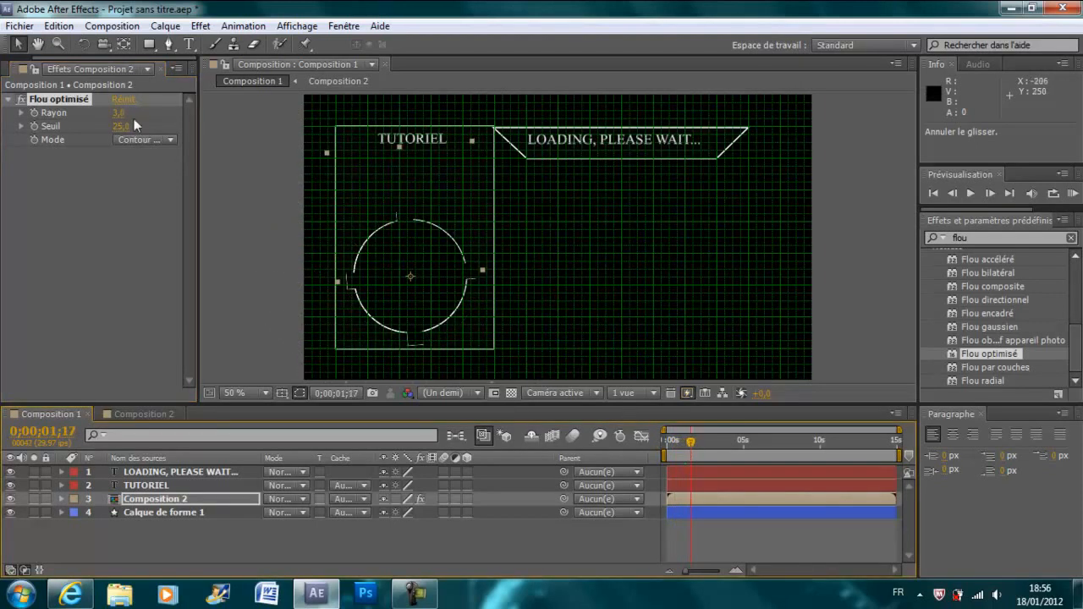
Step: Restore the blur's mode to Normal and delete the Flou optimisé effect from the Composition 2 layer
{"action": "left_click", "coordinate": [174, 140]}
{"action": "left_click", "coordinate": [151, 154]}
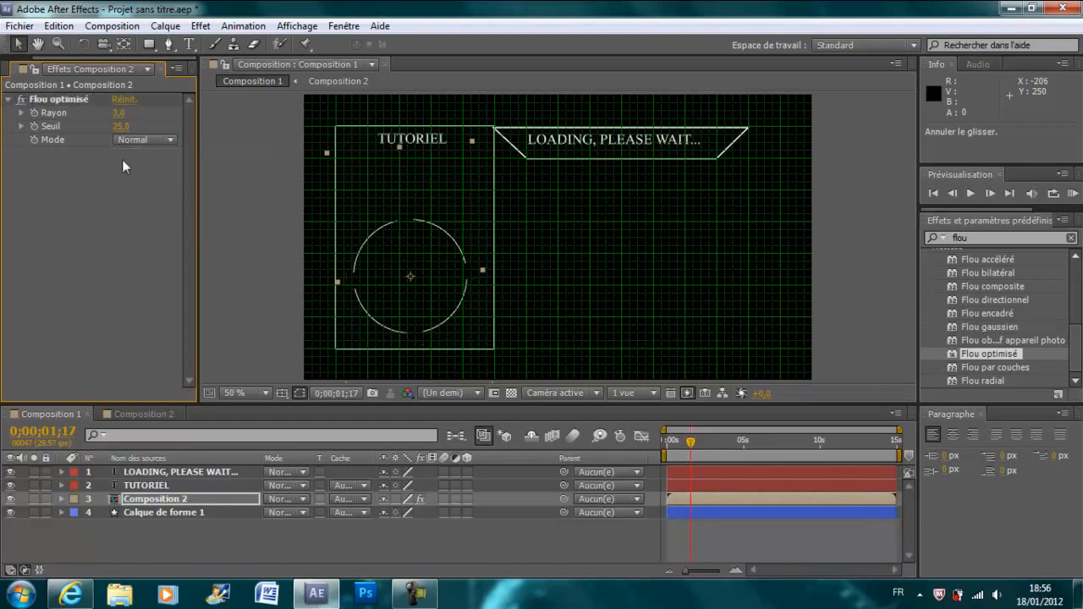
{"action": "left_click", "coordinate": [73, 101]}
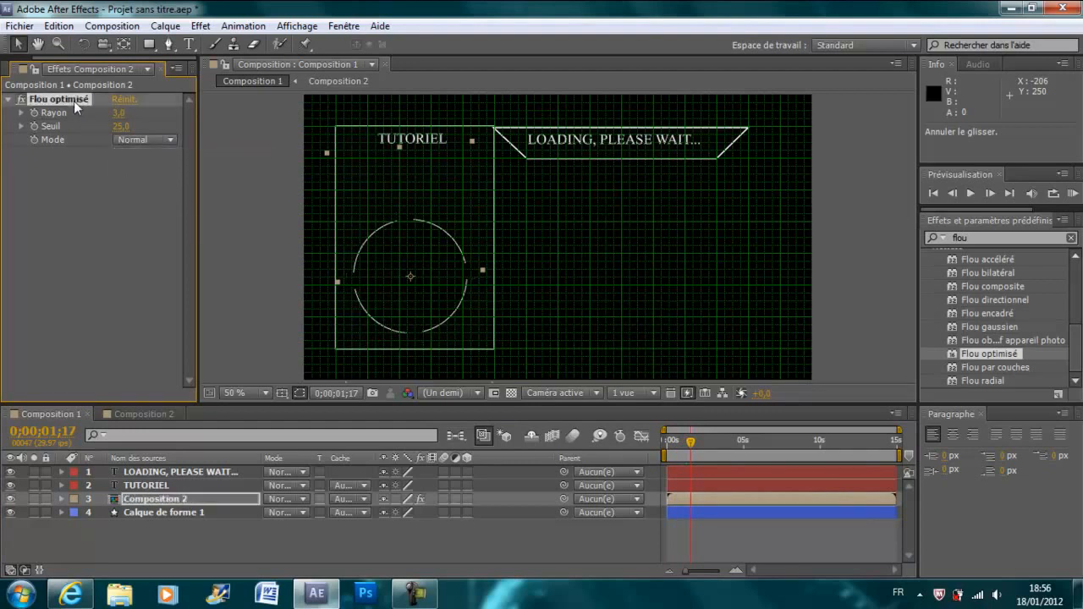
{"action": "key", "text": "Delete"}
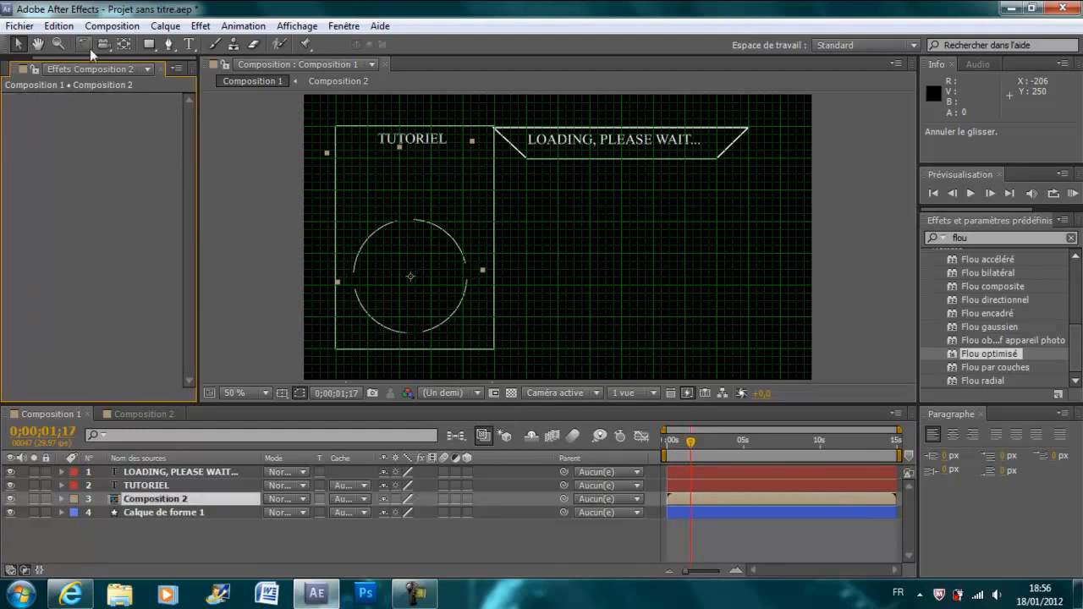
Step: Duplicate the Composition 2 layer and place the copied circle beneath the LOADING banner, at position about 800, 444
{"action": "left_click", "coordinate": [172, 524]}
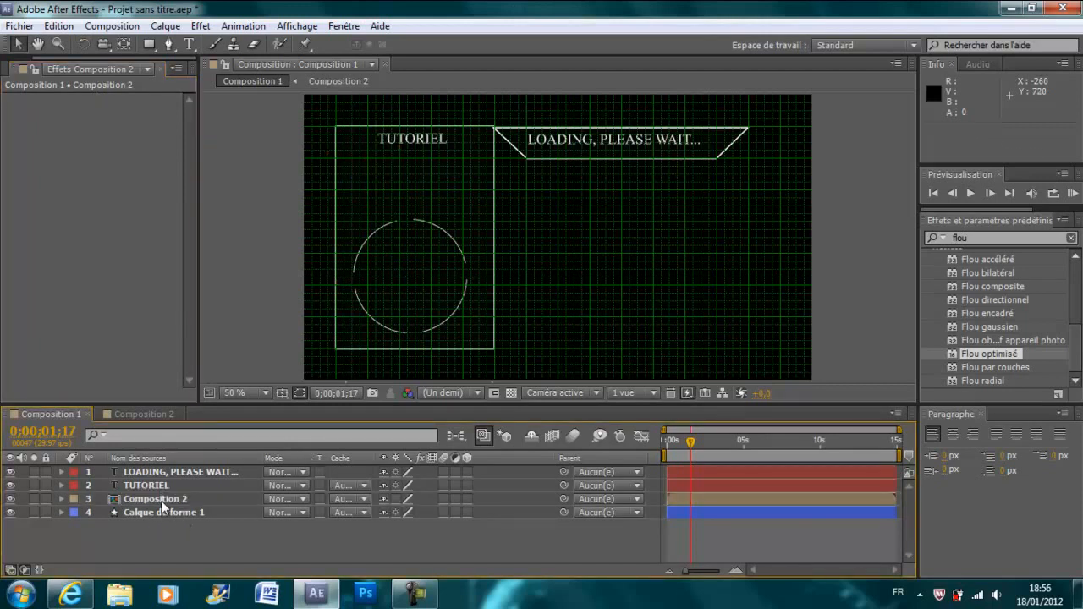
{"action": "left_click", "coordinate": [162, 499]}
{"action": "key", "text": "ctrl+c"}
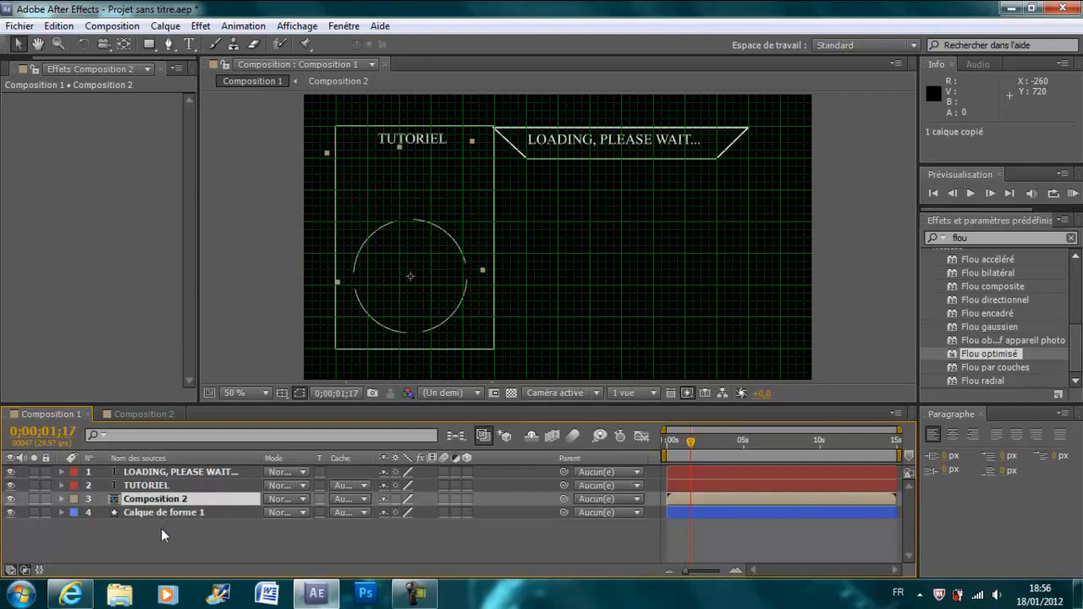
{"action": "left_click", "coordinate": [161, 528]}
{"action": "key", "text": "ctrl+v"}
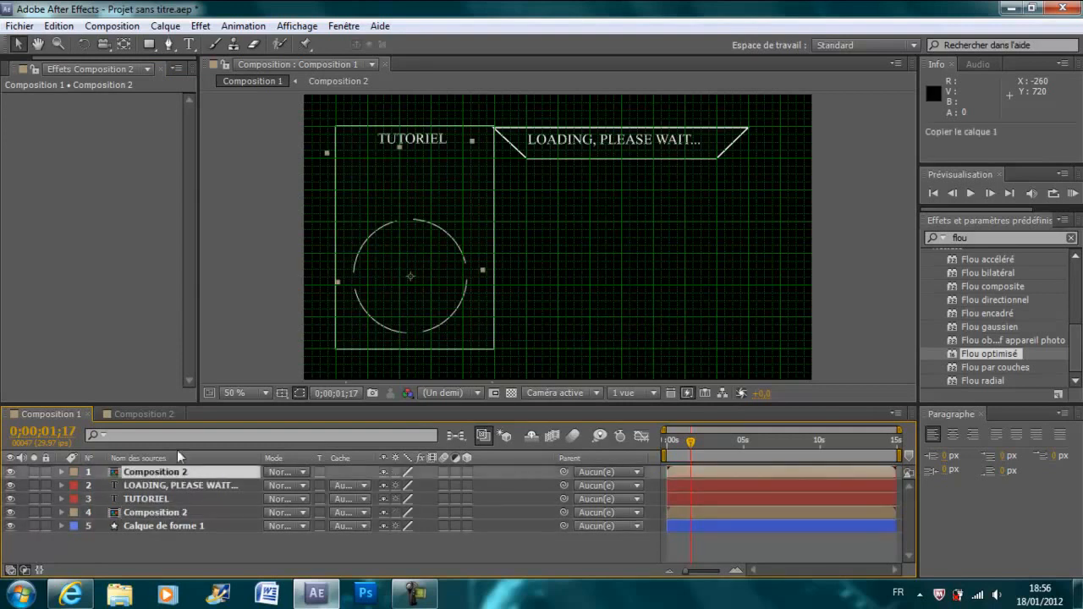
{"action": "left_click_drag", "start_coordinate": [420, 285], "coordinate": [633, 273]}
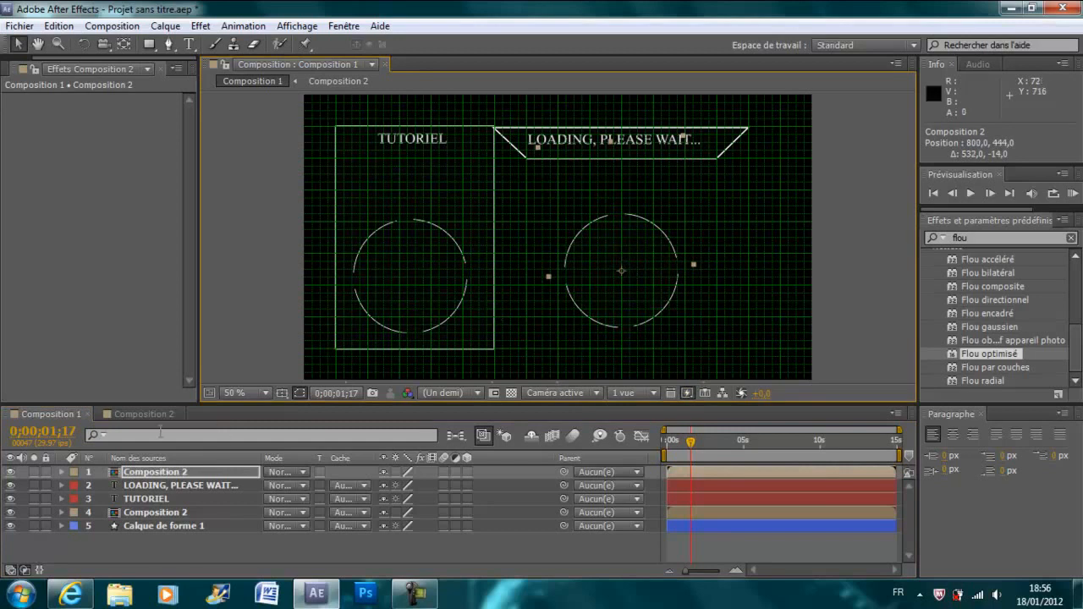
Step: Return to 0;00;00;00 and expand the Transform properties of the copied Composition 2 layer
{"action": "key", "text": "r"}
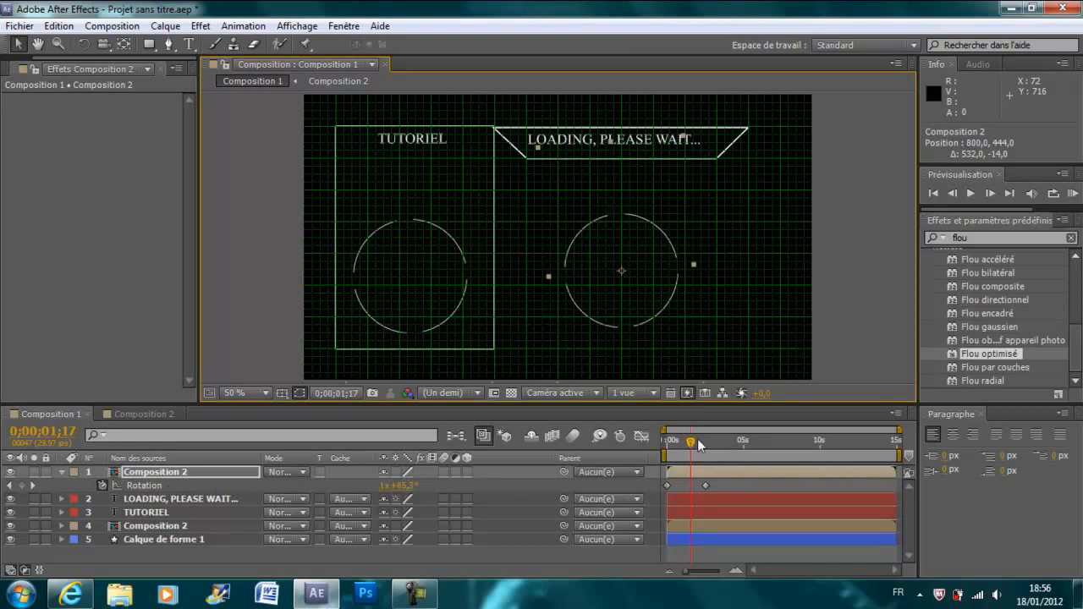
{"action": "left_click_drag", "start_coordinate": [692, 442], "coordinate": [666, 445]}
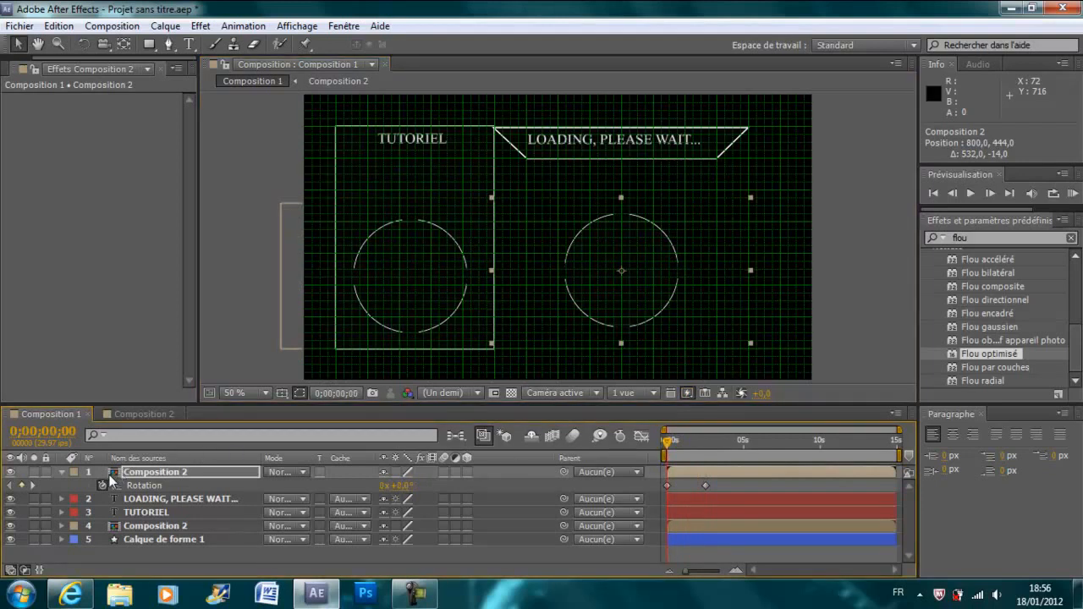
{"action": "key", "text": "s"}
{"action": "left_click", "coordinate": [60, 471]}
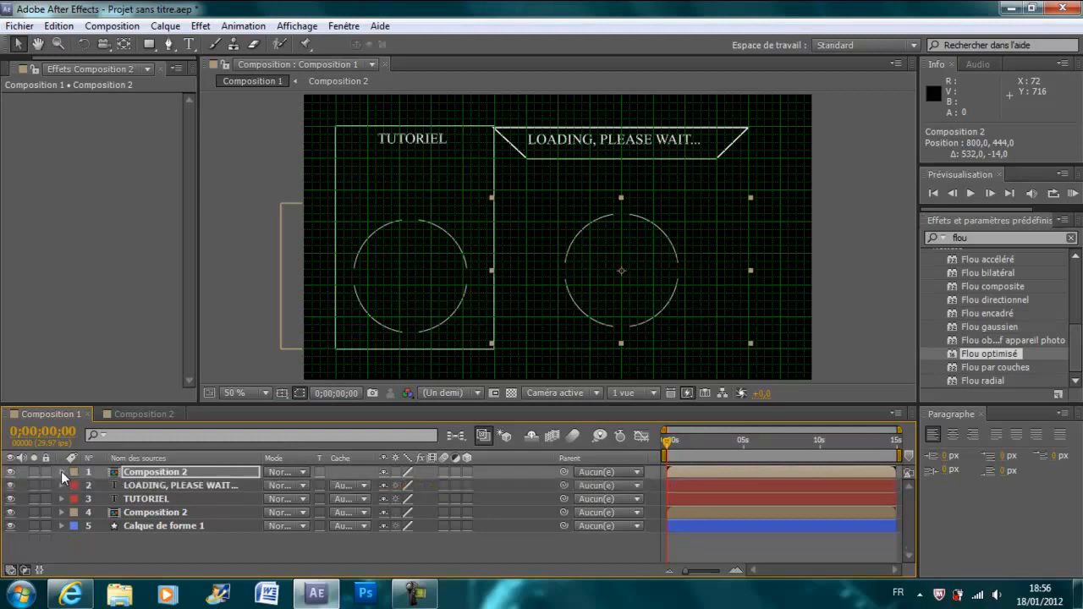
{"action": "left_click", "coordinate": [61, 471]}
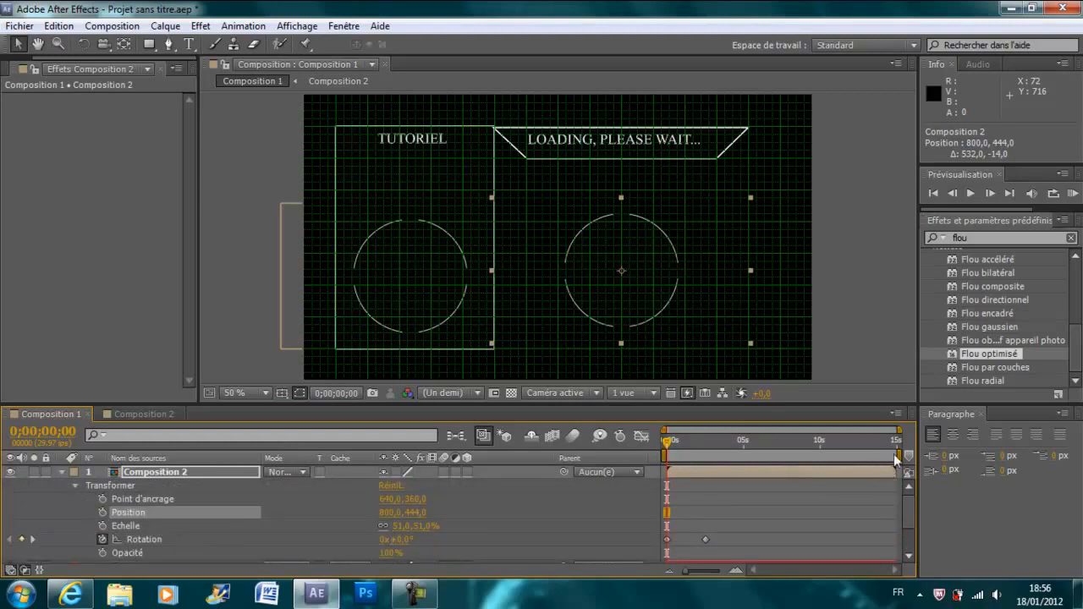
Step: Make the copied Composition 2 a 3D layer and turn on Draft 3D for the composition
{"action": "mouse_move", "coordinate": [910, 503]}
{"action": "left_mouse_down"}
{"action": "mouse_move", "coordinate": [910, 516]}
{"action": "mouse_move", "coordinate": [906, 504]}
{"action": "left_mouse_up"}
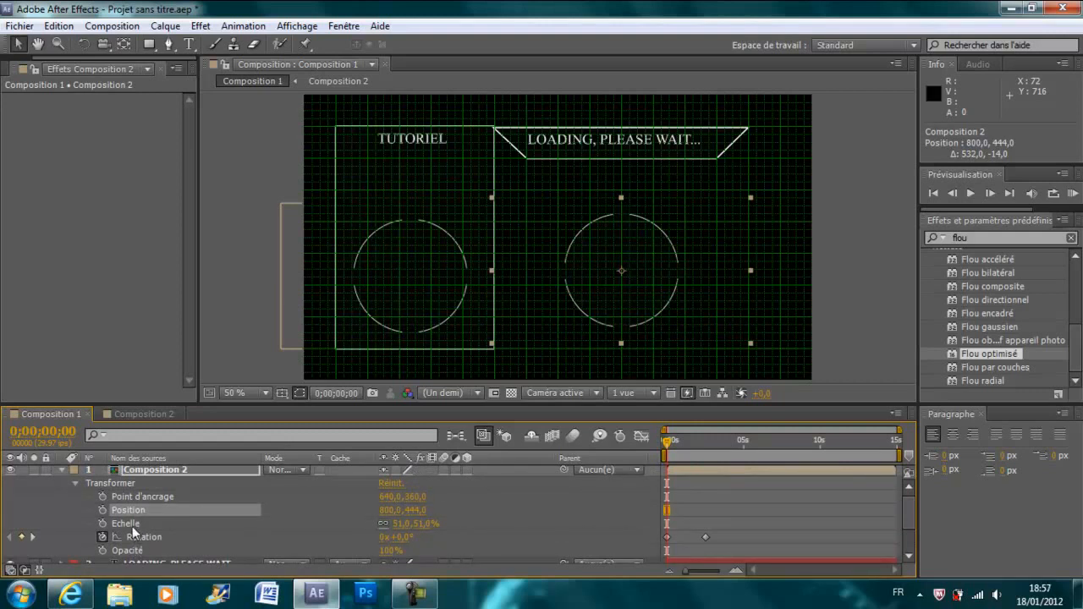
{"action": "left_click", "coordinate": [467, 469]}
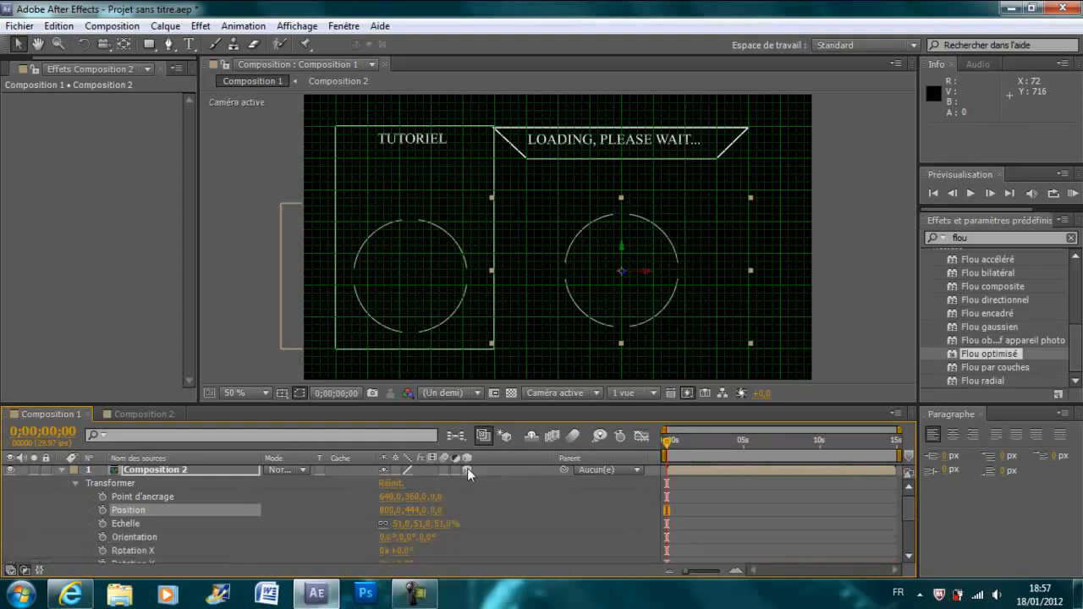
{"action": "left_click", "coordinate": [505, 435]}
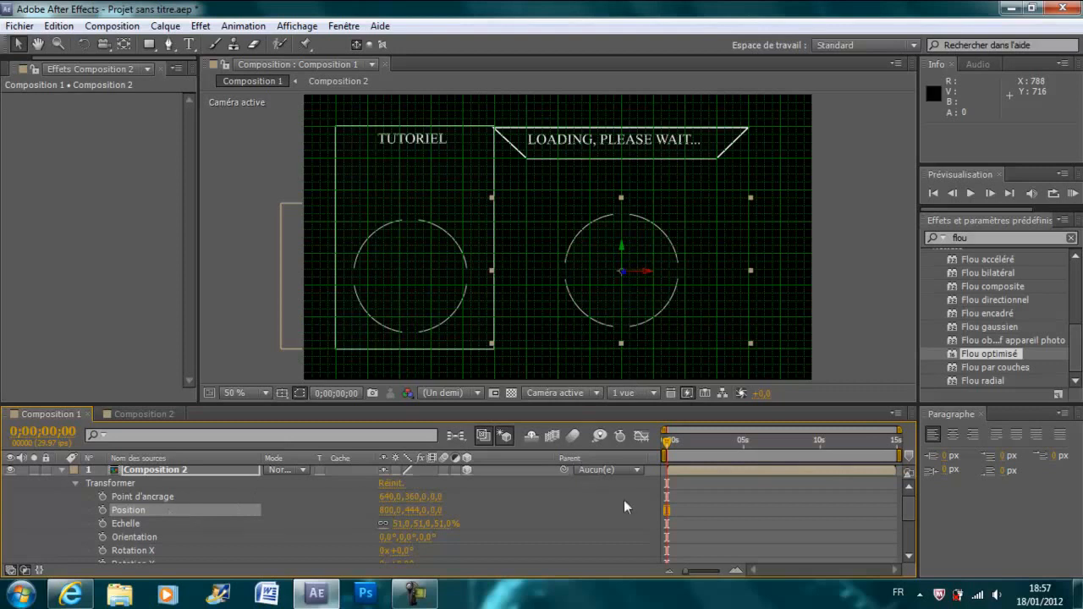
Step: Set Rotation X of the copied Composition 2 layer to -90°
{"action": "left_click_drag", "start_coordinate": [904, 512], "coordinate": [906, 518]}
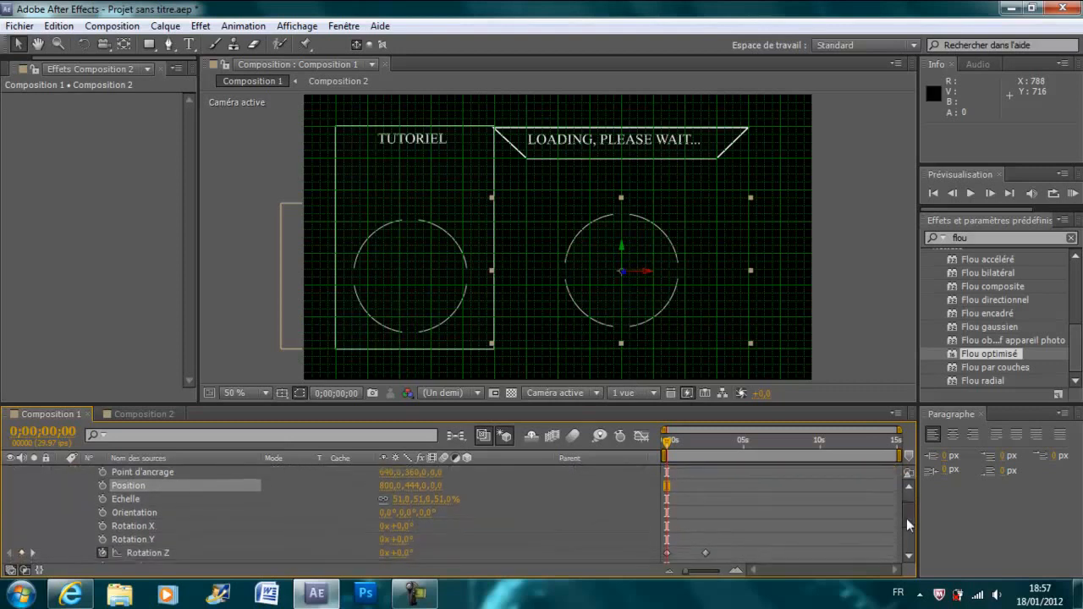
{"action": "left_click", "coordinate": [401, 525]}
{"action": "left_click", "coordinate": [401, 525]}
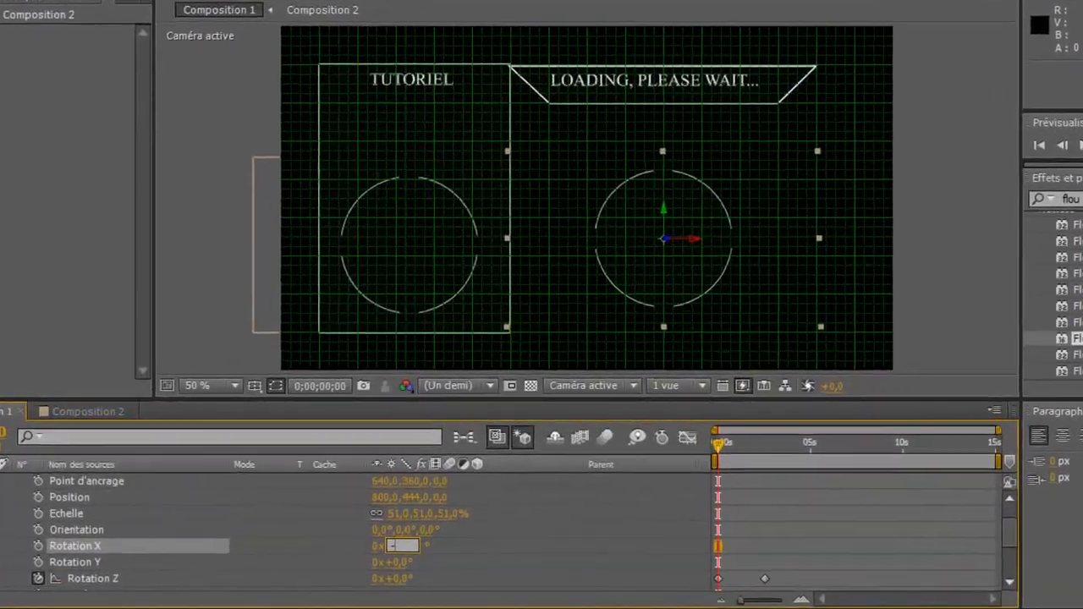
{"action": "type", "text": "-90"}
{"action": "key", "text": "Return"}
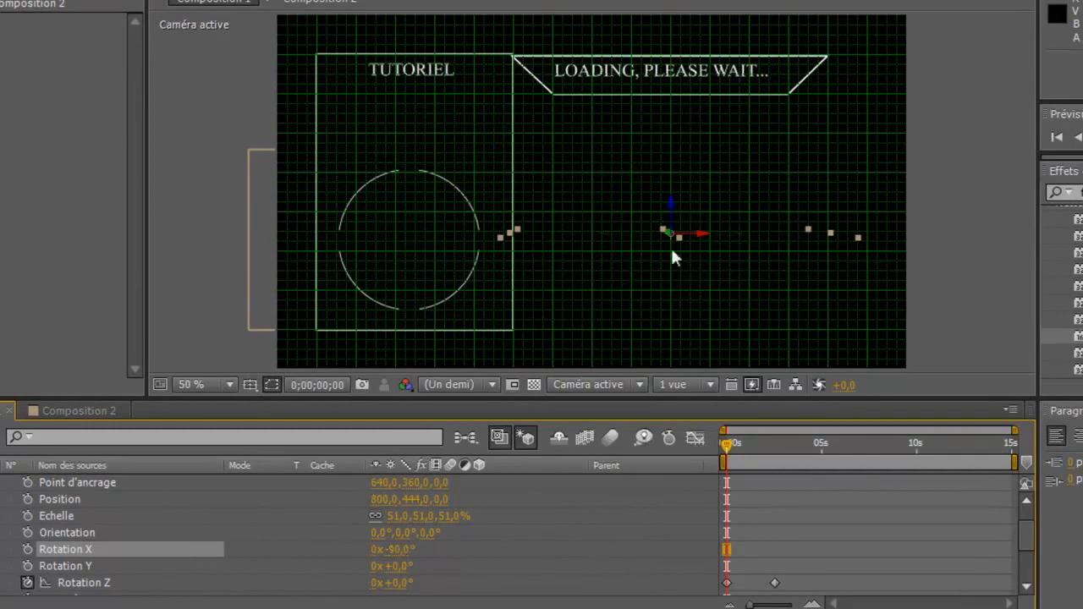
Step: Lower the flattened circle, scale it to 98%, and place it at position about 831, 590
{"action": "left_click_drag", "start_coordinate": [671, 206], "coordinate": [683, 302]}
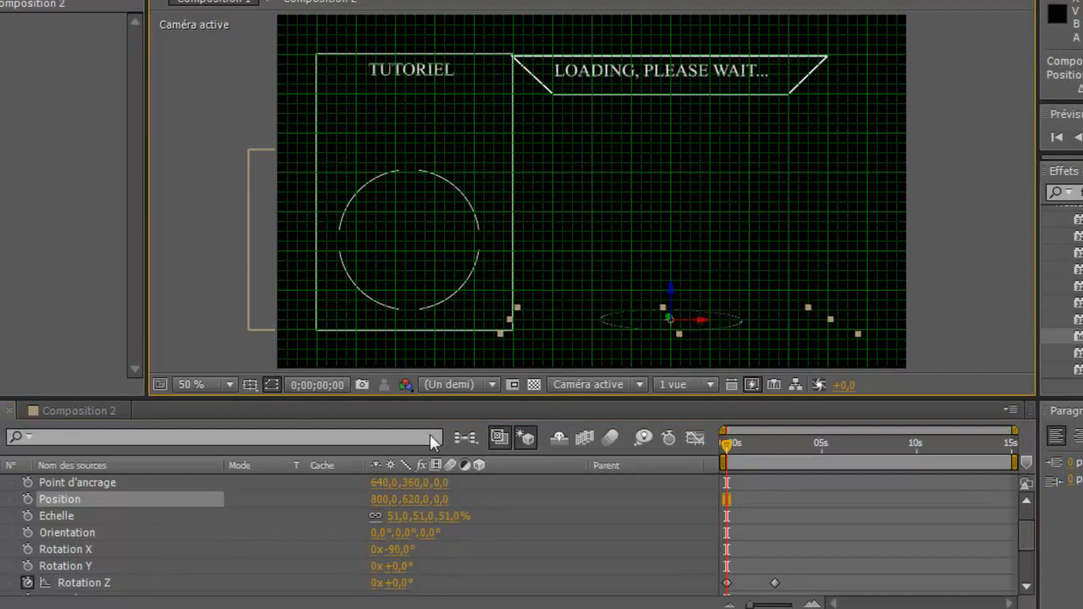
{"action": "left_click", "coordinate": [64, 518]}
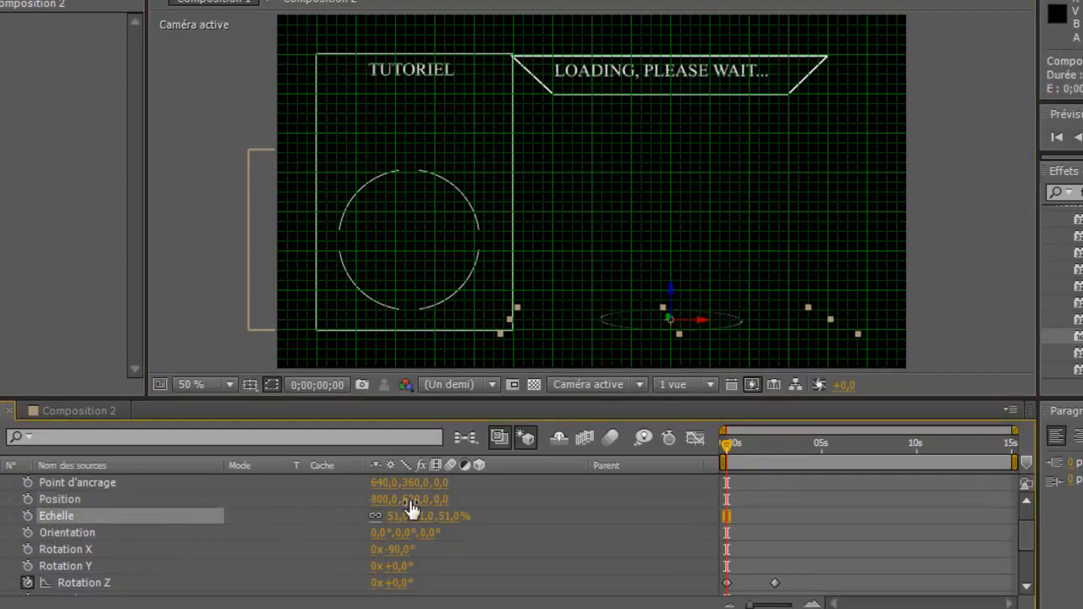
{"action": "left_click_drag", "start_coordinate": [440, 516], "coordinate": [488, 516]}
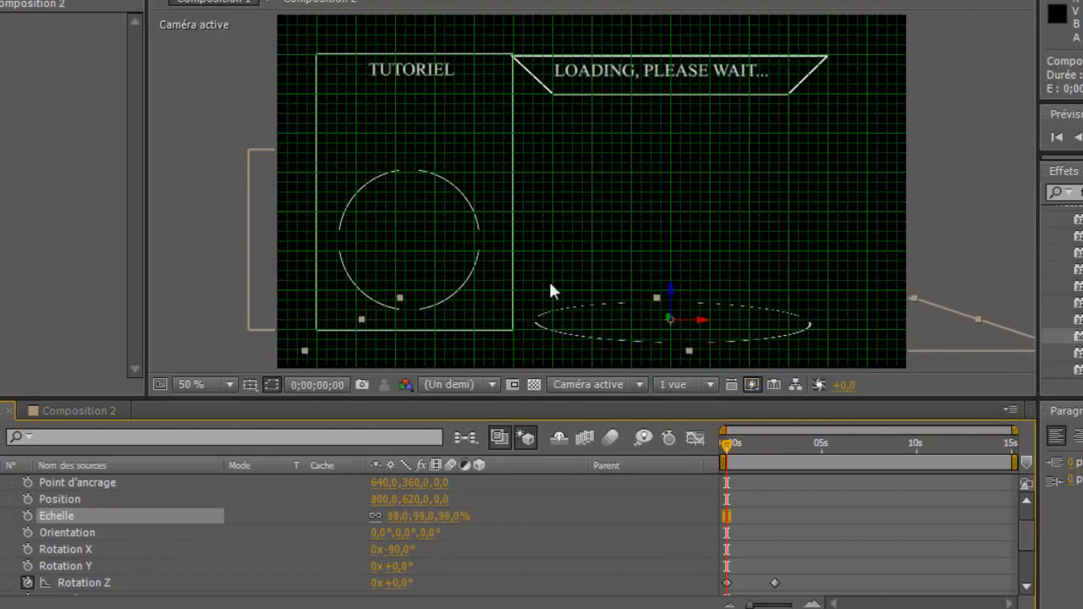
{"action": "left_click_drag", "start_coordinate": [674, 292], "coordinate": [717, 306]}
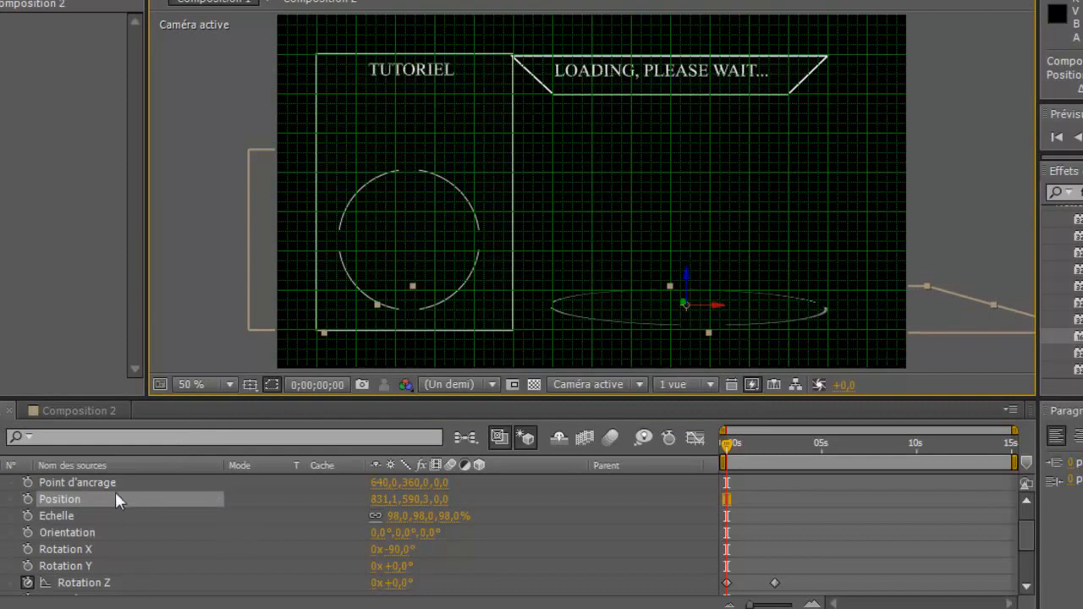
Step: Duplicate the 3D Composition 2 layer and raise the copy straight above the first flattened circle
{"action": "left_click_drag", "start_coordinate": [1026, 527], "coordinate": [1024, 517]}
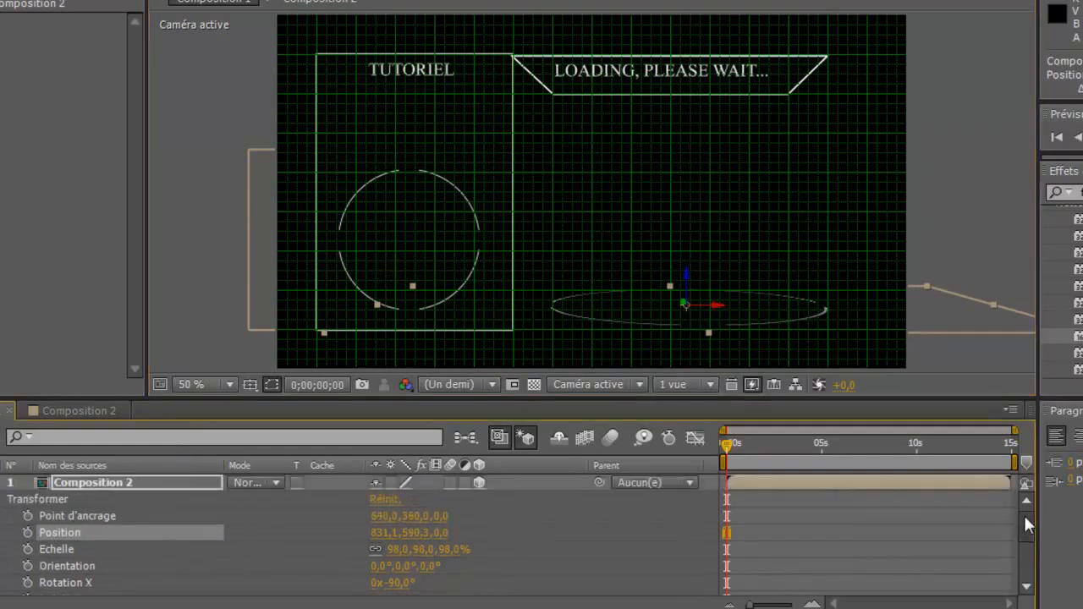
{"action": "left_click", "coordinate": [3, 503]}
{"action": "mouse_move", "coordinate": [724, 442]}
{"action": "left_mouse_down"}
{"action": "mouse_move", "coordinate": [778, 440]}
{"action": "mouse_move", "coordinate": [726, 442]}
{"action": "left_mouse_up"}
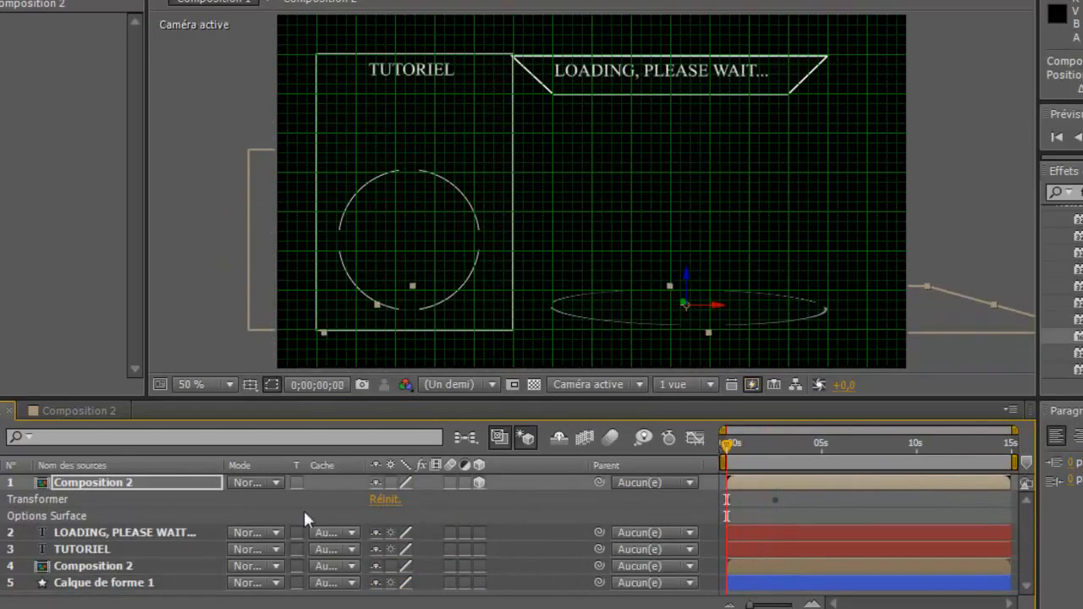
{"action": "left_click", "coordinate": [112, 490]}
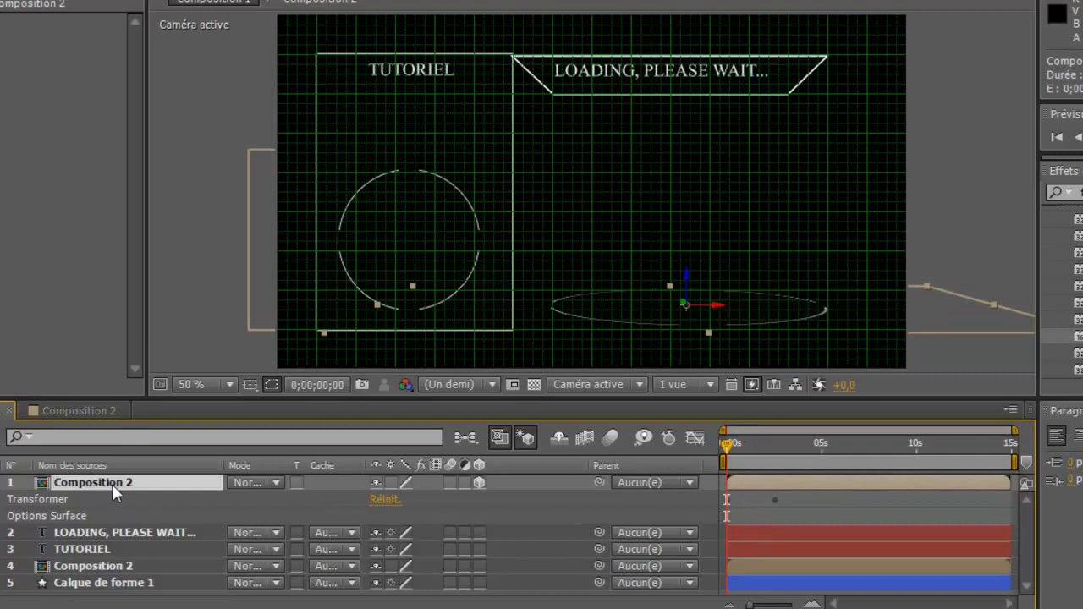
{"action": "key", "text": "ctrl+c"}
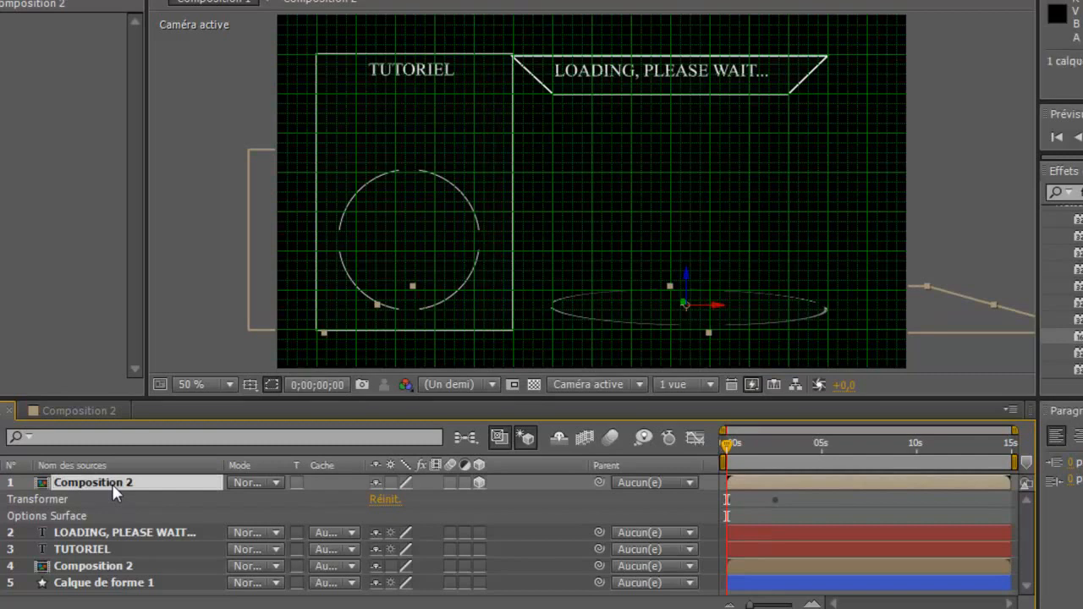
{"action": "left_click", "coordinate": [0, 482]}
{"action": "left_click", "coordinate": [43, 580]}
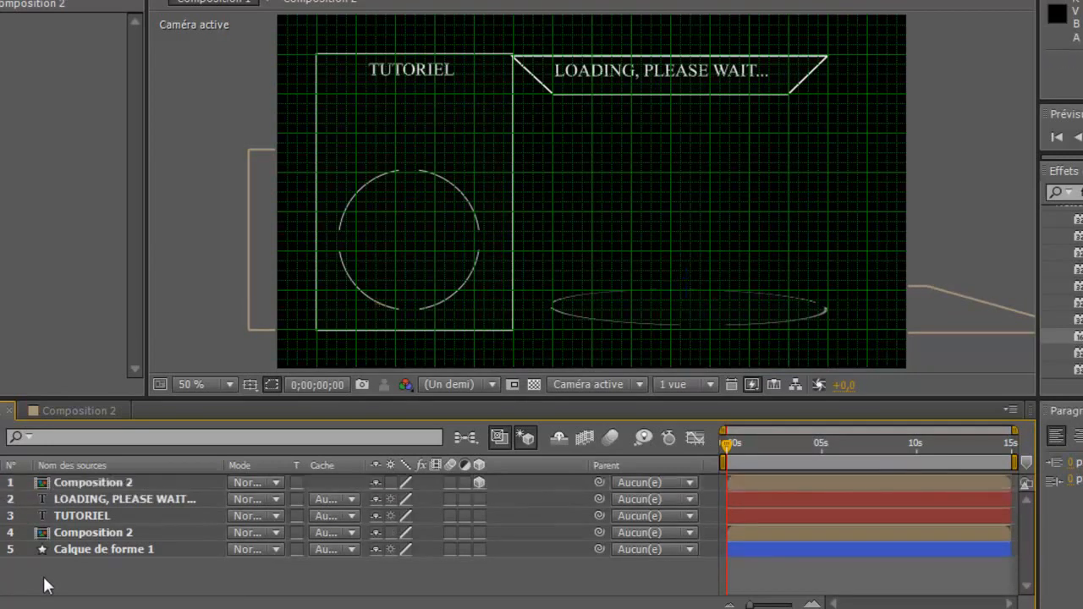
{"action": "key", "text": "ctrl+v"}
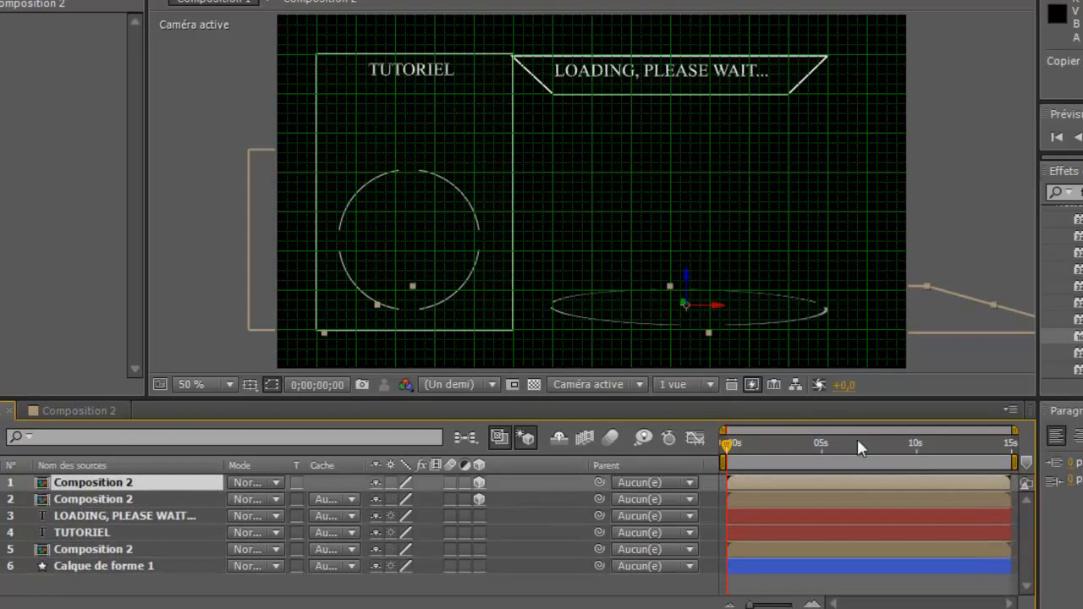
{"action": "left_click_drag", "start_coordinate": [687, 283], "coordinate": [682, 228]}
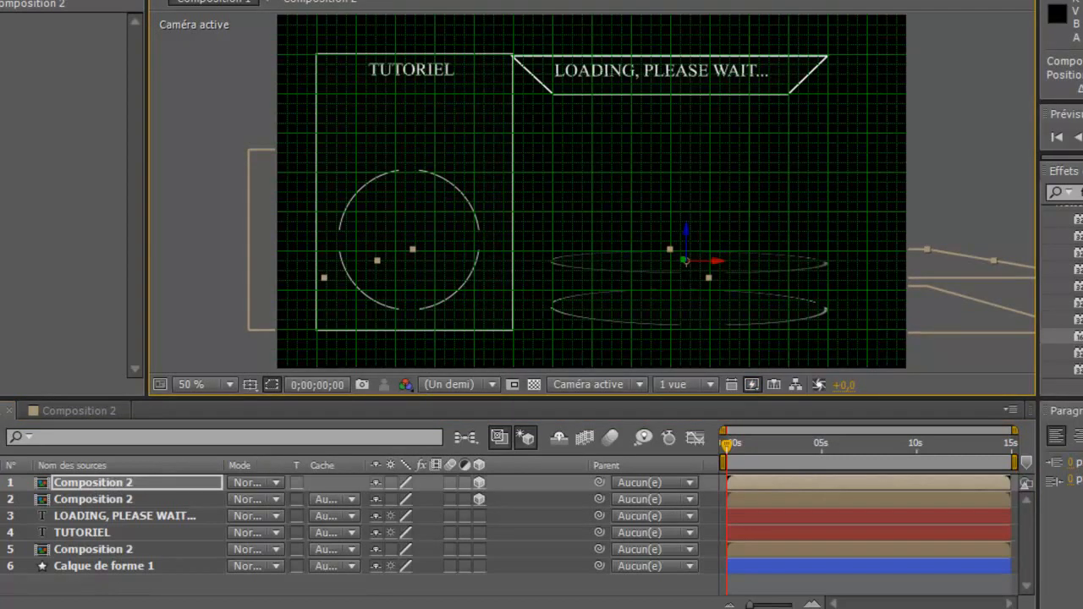
{"action": "left_click", "coordinate": [0, 482]}
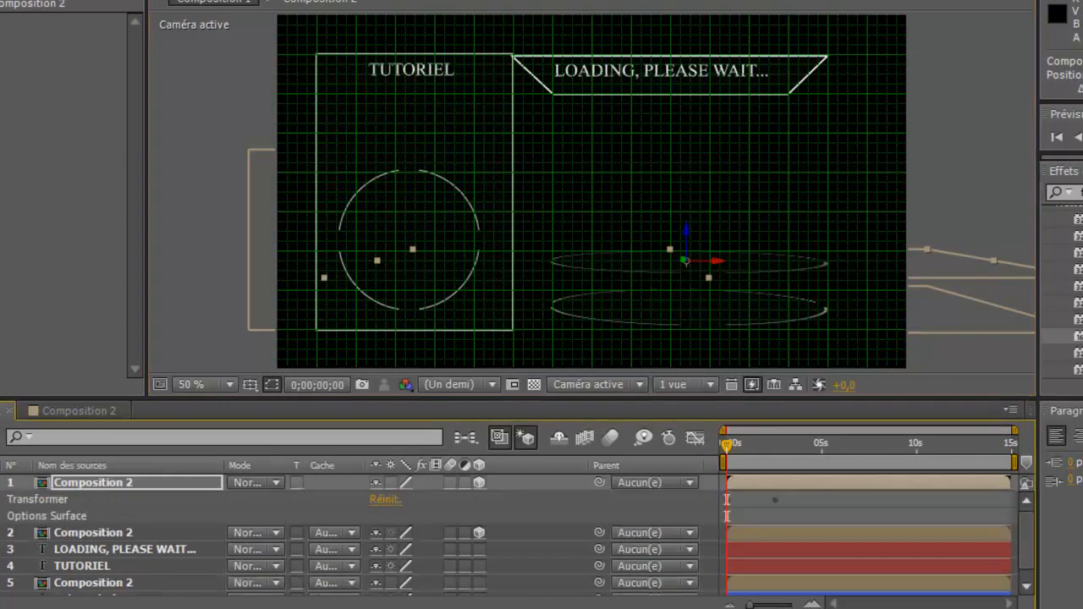
{"action": "left_click", "coordinate": [0, 482]}
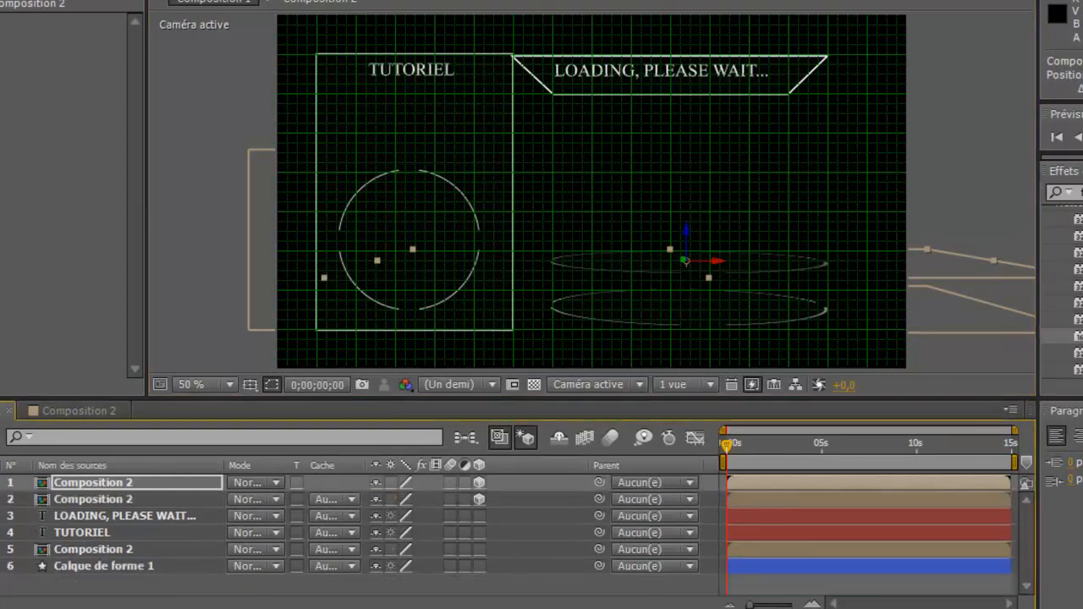
{"action": "key", "text": "r"}
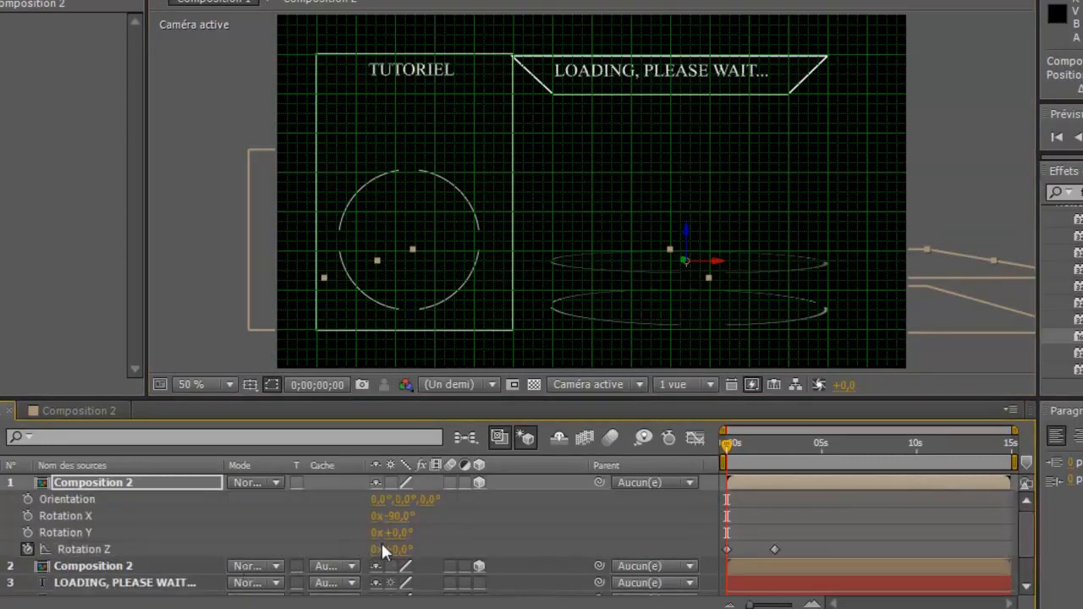
{"action": "mouse_move", "coordinate": [381, 541]}
{"action": "left_mouse_down"}
{"action": "mouse_move", "coordinate": [378, 526]}
{"action": "mouse_move", "coordinate": [390, 516]}
{"action": "mouse_move", "coordinate": [393, 528]}
{"action": "left_mouse_up"}
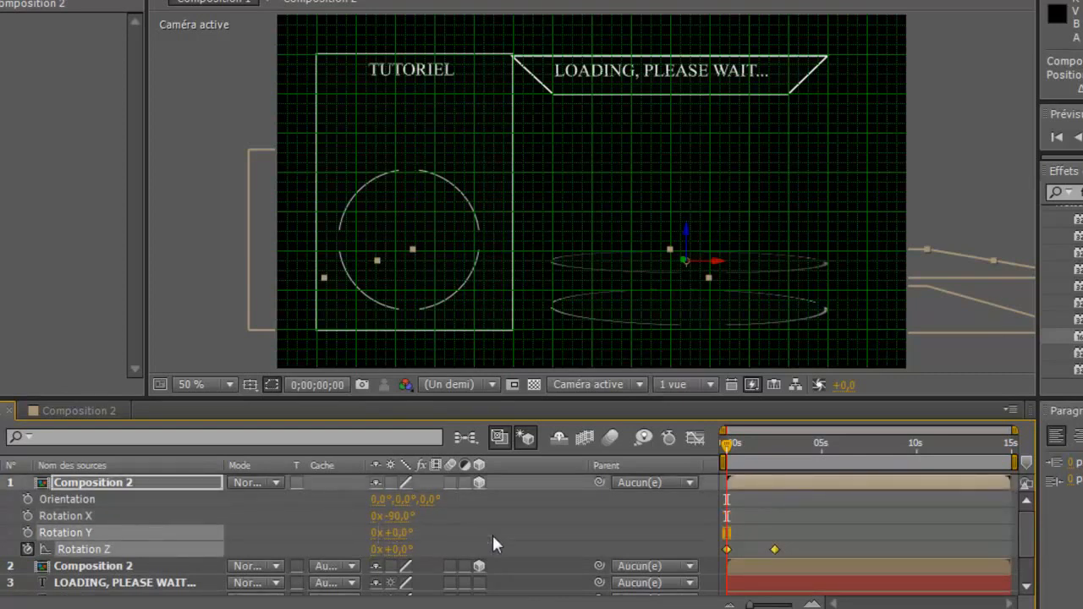
{"action": "left_click", "coordinate": [494, 534]}
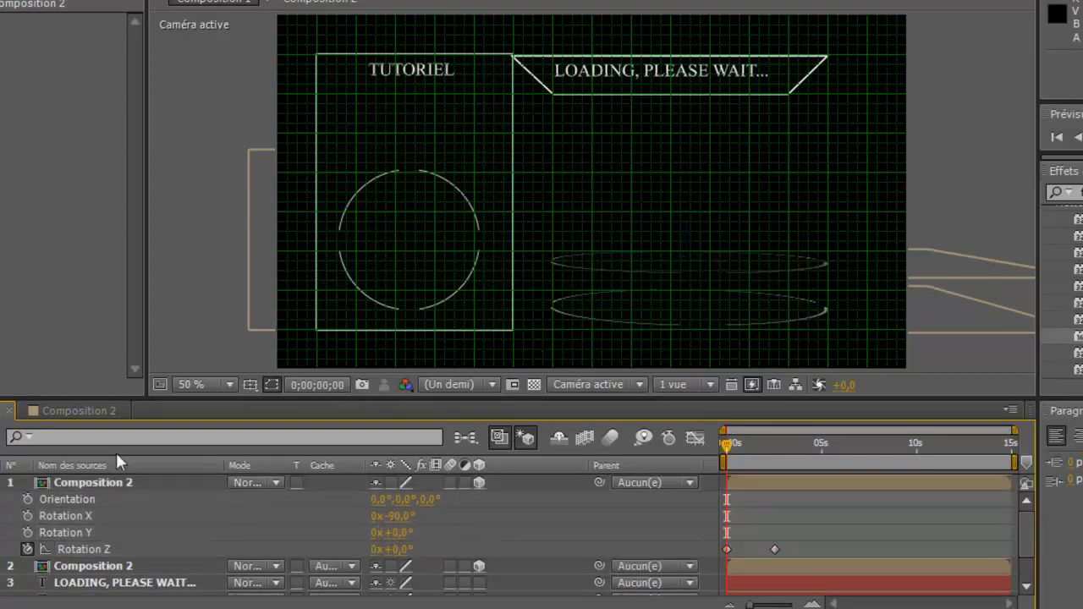
{"action": "key", "text": "u"}
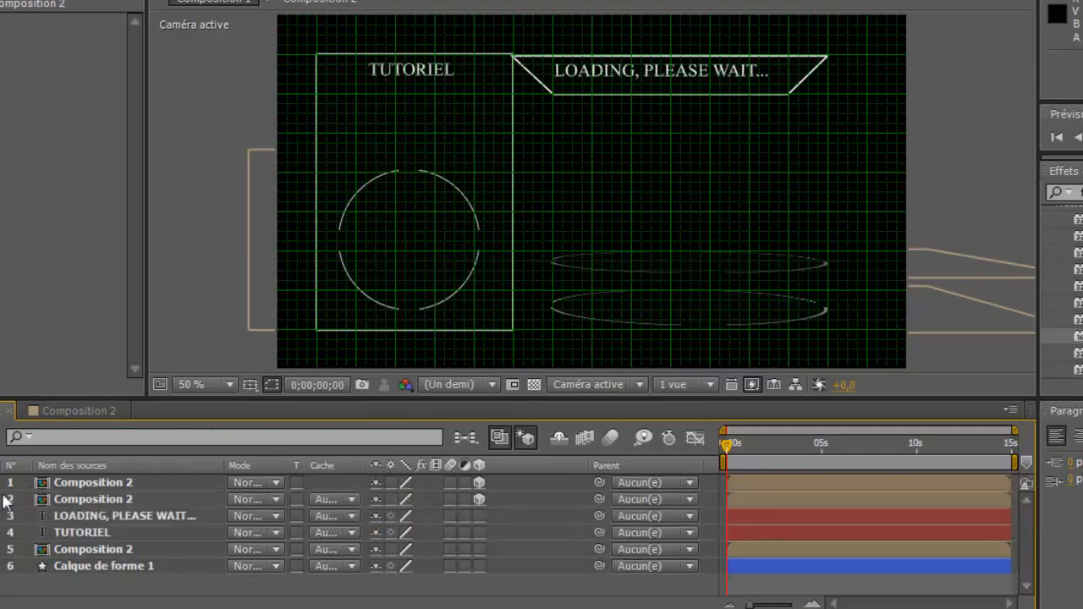
Step: Scale the upper flattened circle to 74%, collapse its scale property, and deselect the layer
{"action": "left_click", "coordinate": [68, 488]}
{"action": "key", "text": "s"}
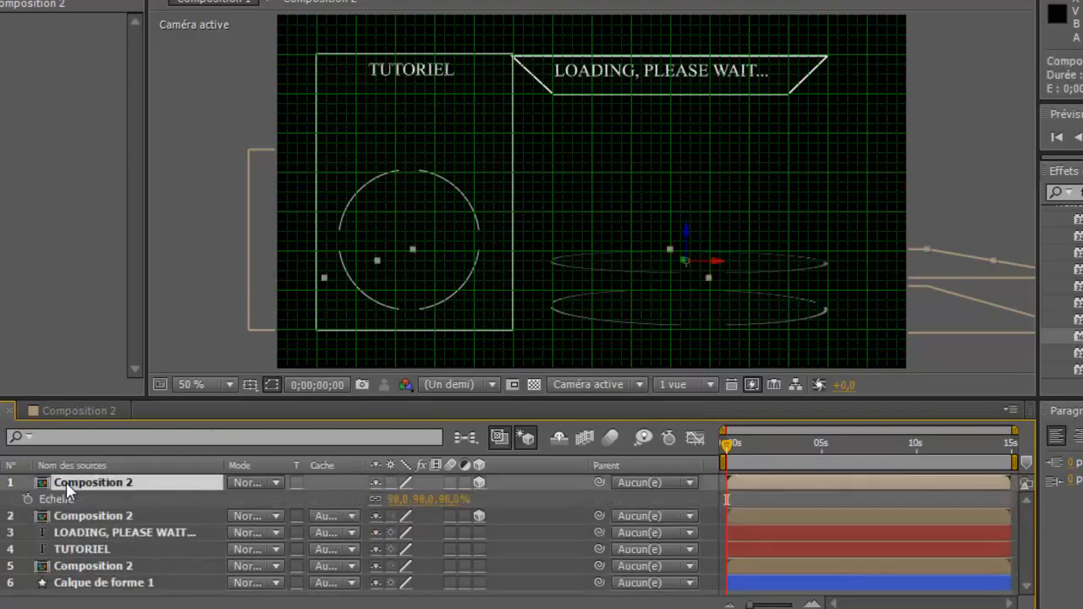
{"action": "left_click_drag", "start_coordinate": [456, 500], "coordinate": [433, 499]}
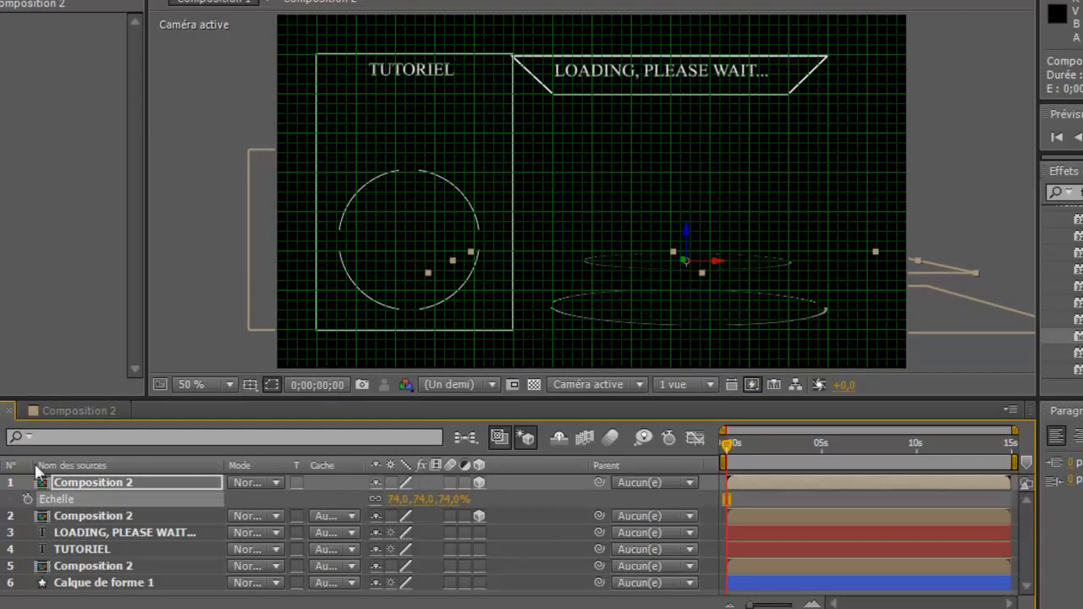
{"action": "key", "text": "s"}
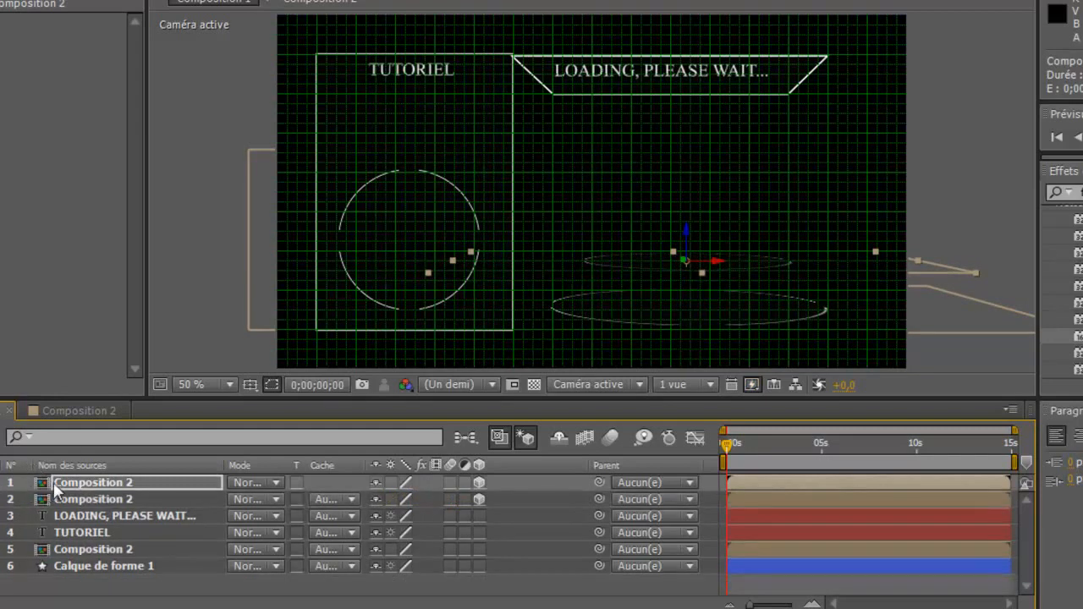
{"action": "left_click", "coordinate": [92, 593]}
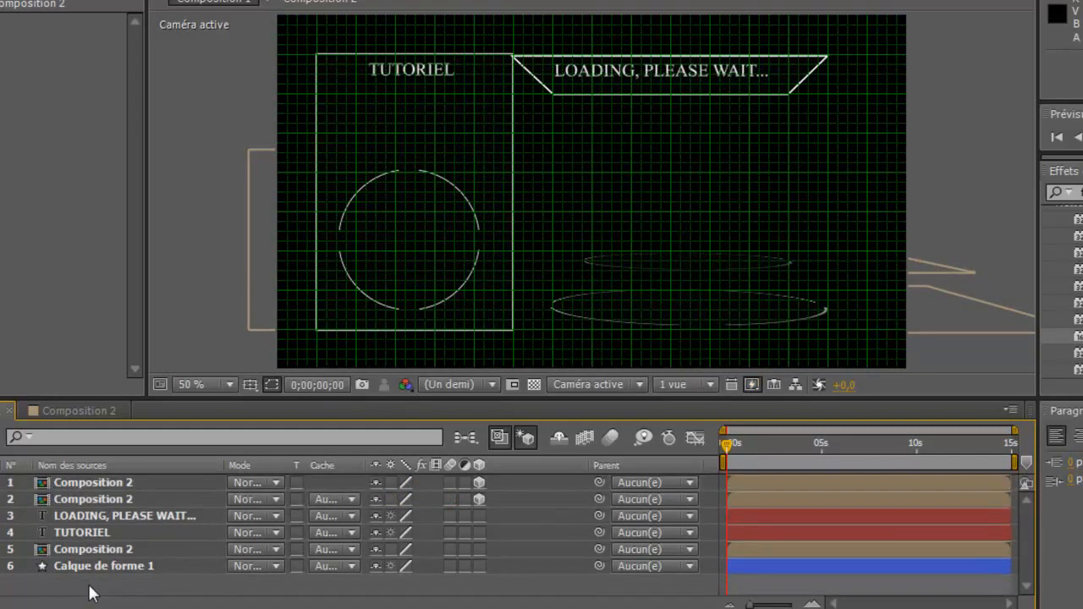
Step: Duplicate the upper flattened circle layer and raise the copy straight above it as a third ring
{"action": "left_click", "coordinate": [95, 489]}
{"action": "key", "text": "ctrl+c"}
{"action": "key", "text": "ctrl+v"}
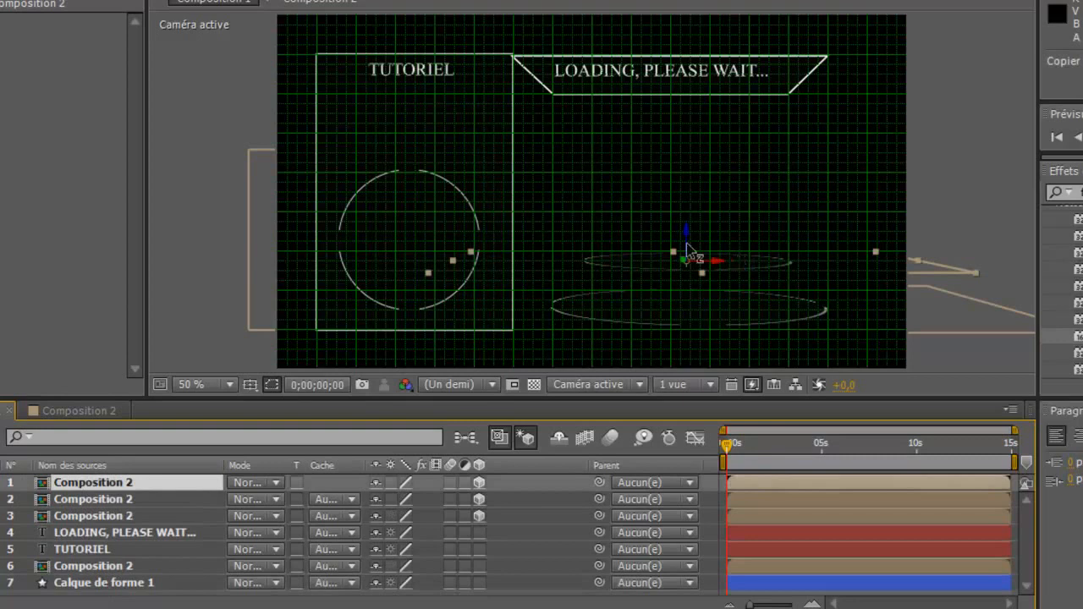
{"action": "left_click_drag", "start_coordinate": [685, 233], "coordinate": [688, 190]}
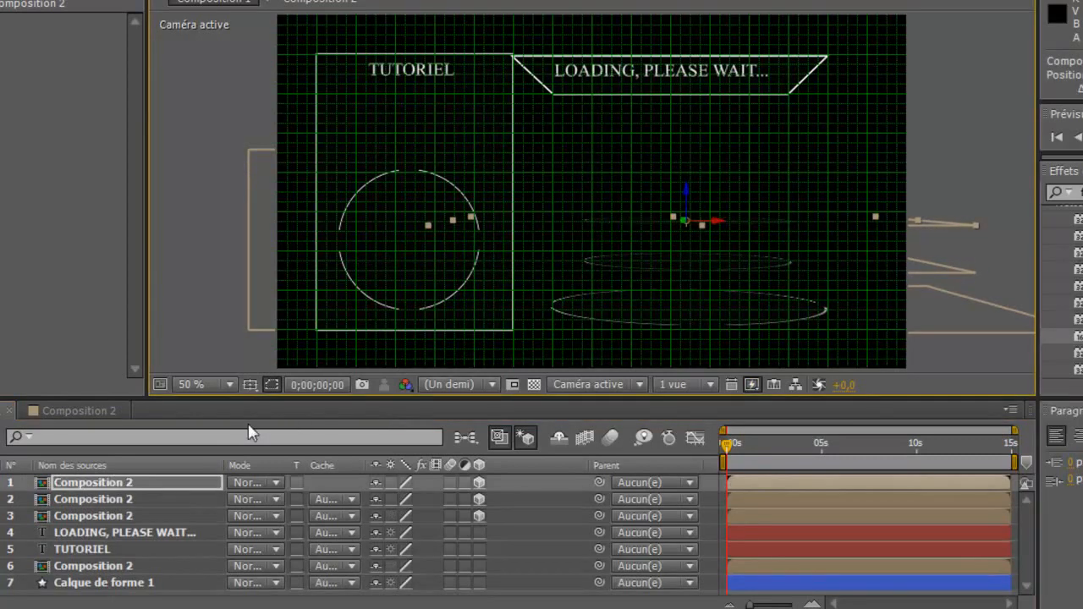
Step: Scale the topmost flattened circle to 45% and set its Rotation X to -87°
{"action": "key", "text": "s"}
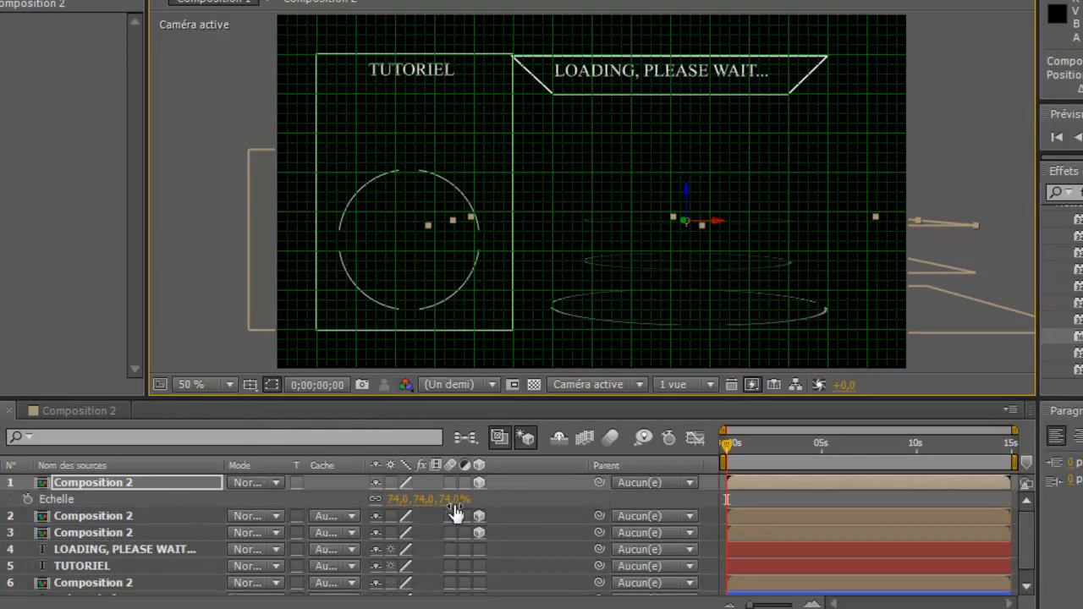
{"action": "left_click_drag", "start_coordinate": [456, 500], "coordinate": [422, 496]}
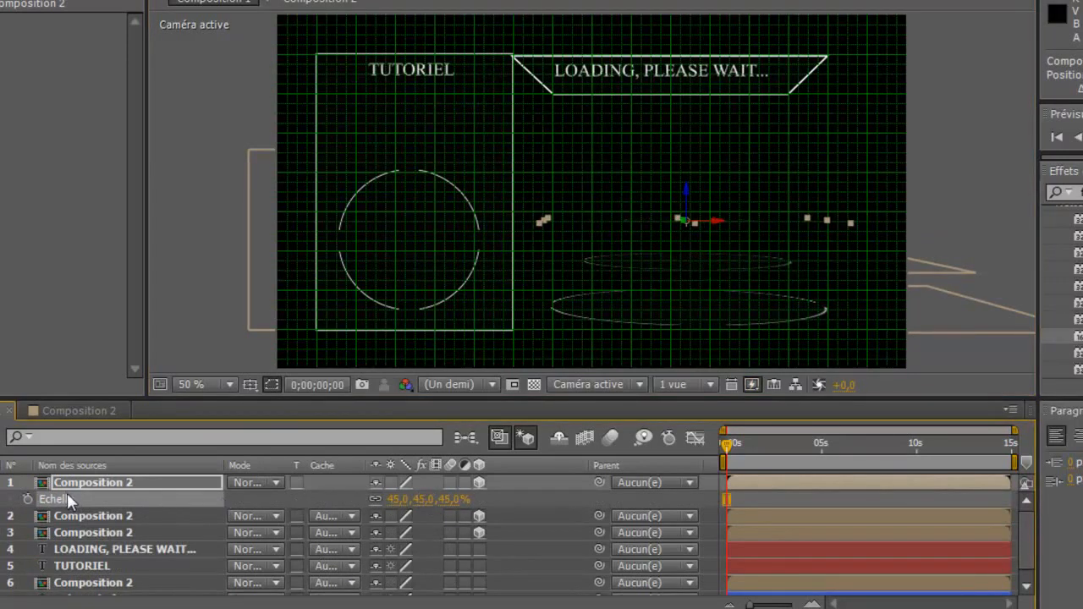
{"action": "key", "text": "r"}
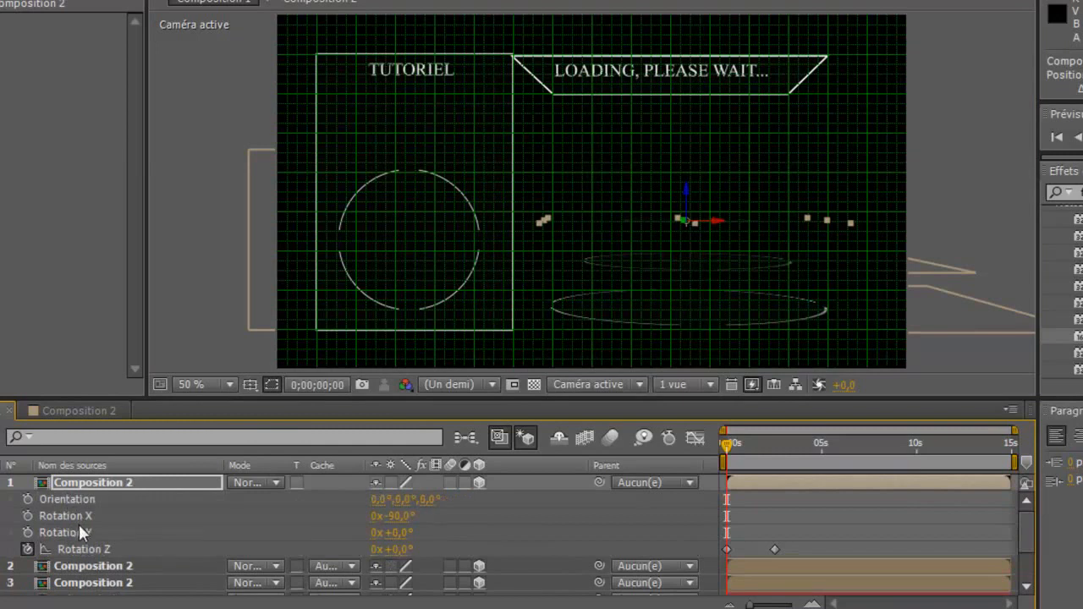
{"action": "left_click", "coordinate": [85, 533]}
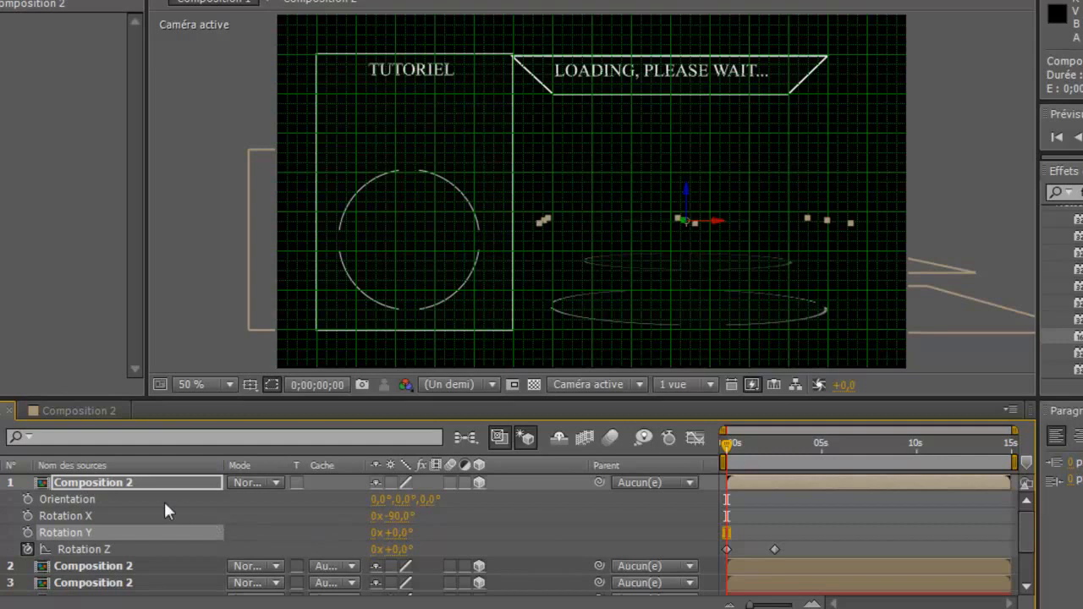
{"action": "left_click", "coordinate": [141, 515]}
{"action": "left_click_drag", "start_coordinate": [396, 516], "coordinate": [404, 516]}
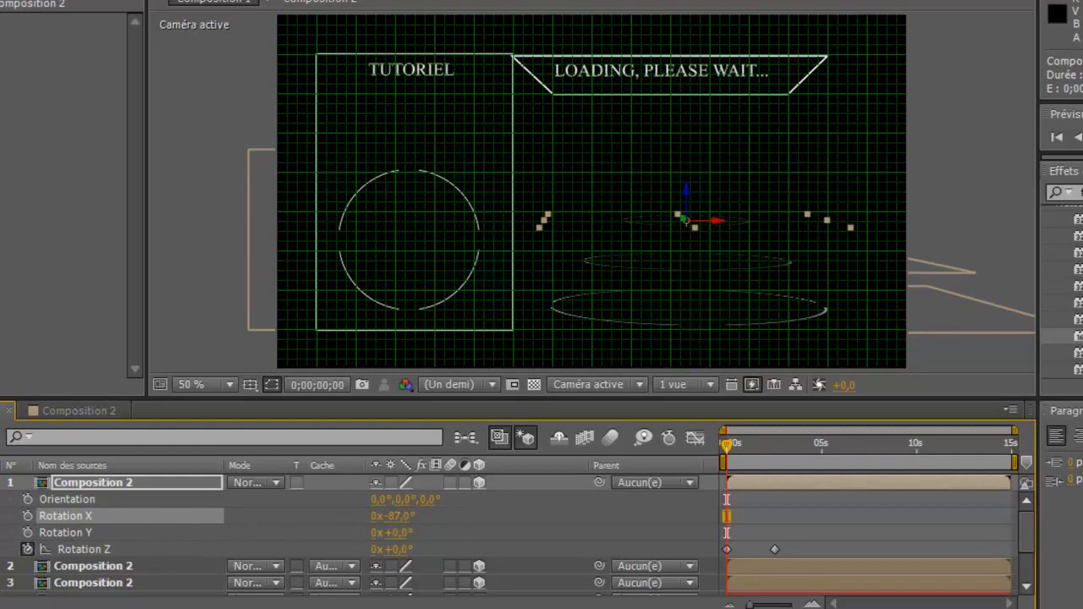
Step: Set Rotation X of the middle flattened circle to -88°
{"action": "key", "text": "r"}
{"action": "left_click", "coordinate": [1, 499]}
{"action": "scroll", "coordinate": [146, 523], "scroll_direction": "down", "scroll_amount": 1}
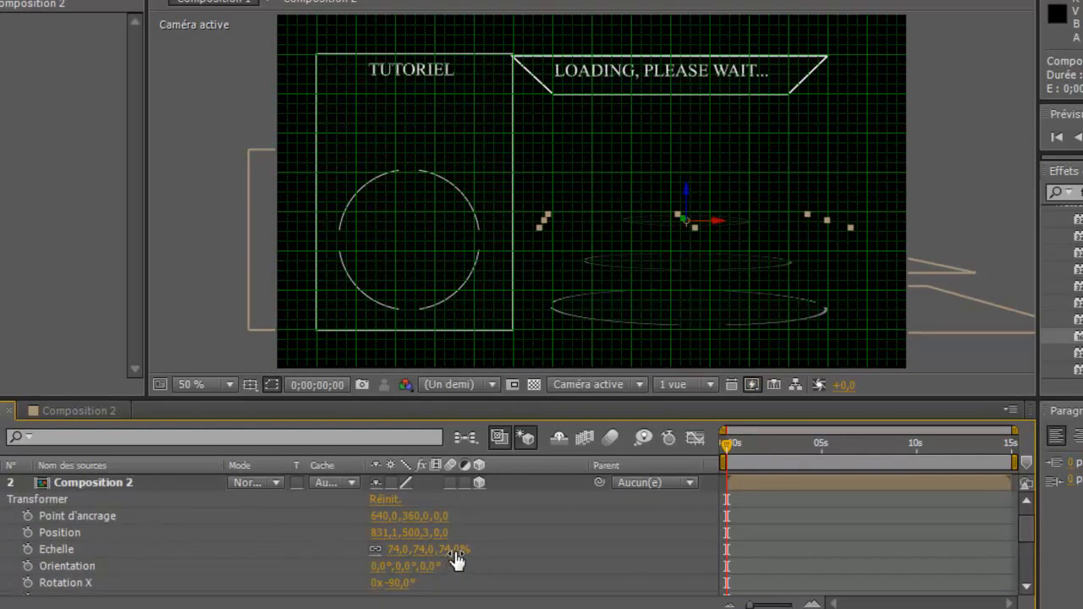
{"action": "left_click_drag", "start_coordinate": [399, 586], "coordinate": [399, 587]}
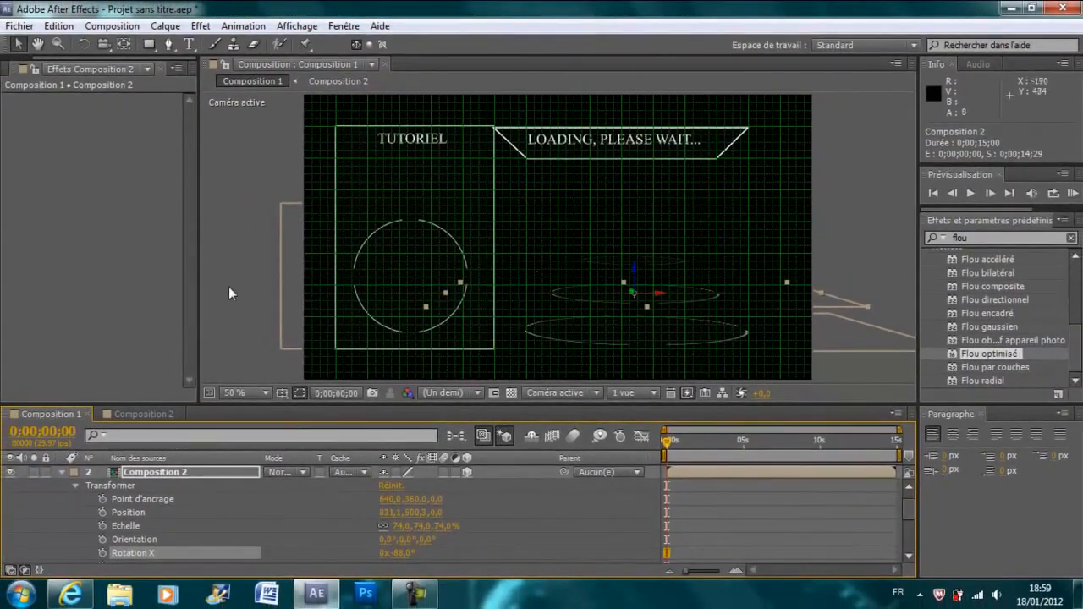
Step: Open Composition 2 and check which rectangles and ellipses in its two shape layers make up the segmented circle
{"action": "left_click", "coordinate": [142, 414]}
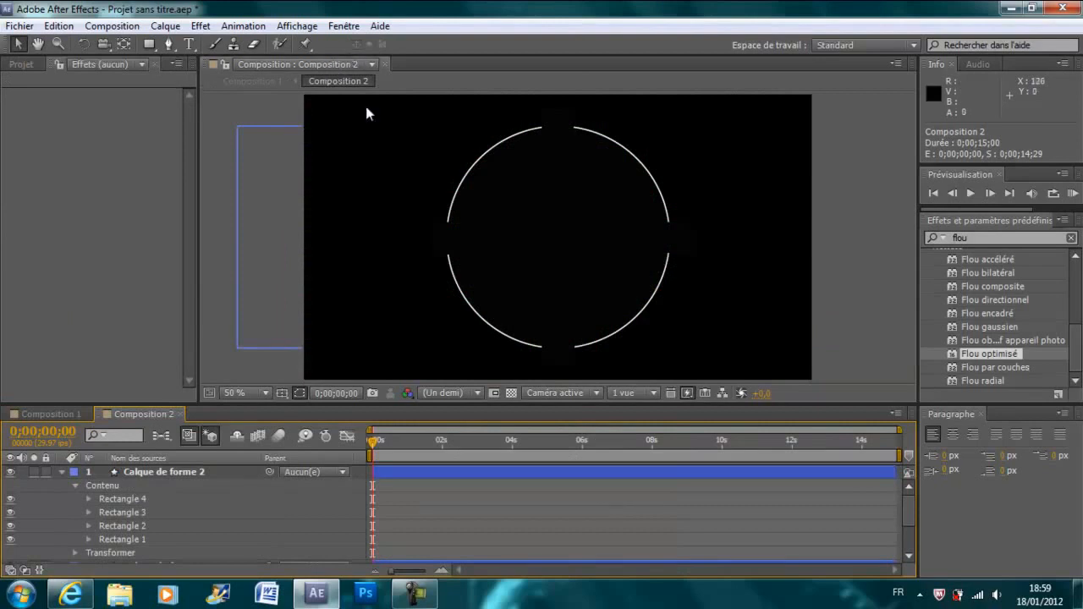
{"action": "left_click", "coordinate": [146, 472]}
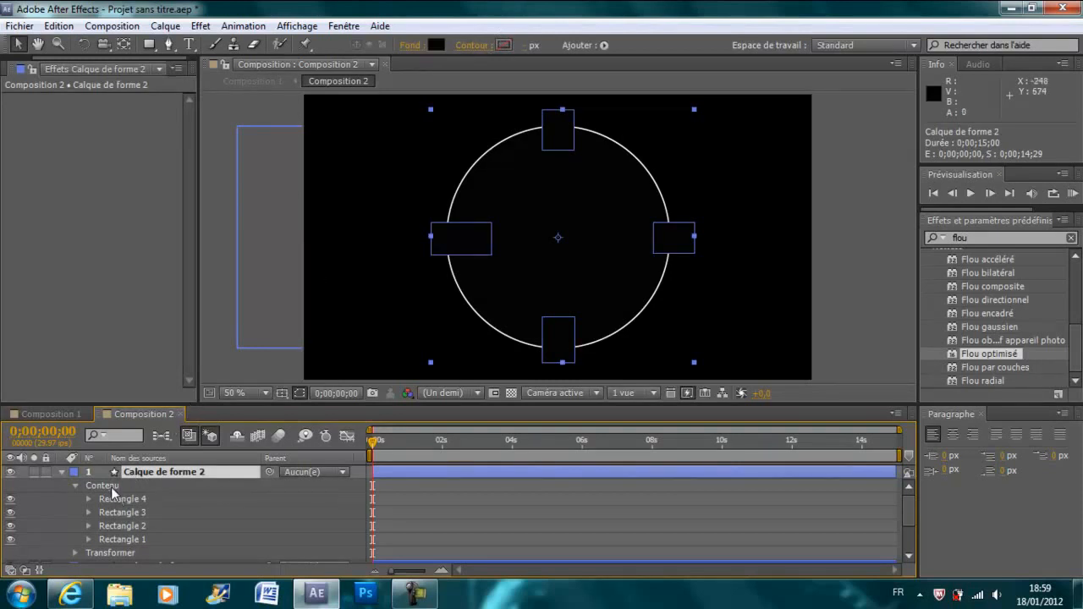
{"action": "left_click", "coordinate": [120, 511]}
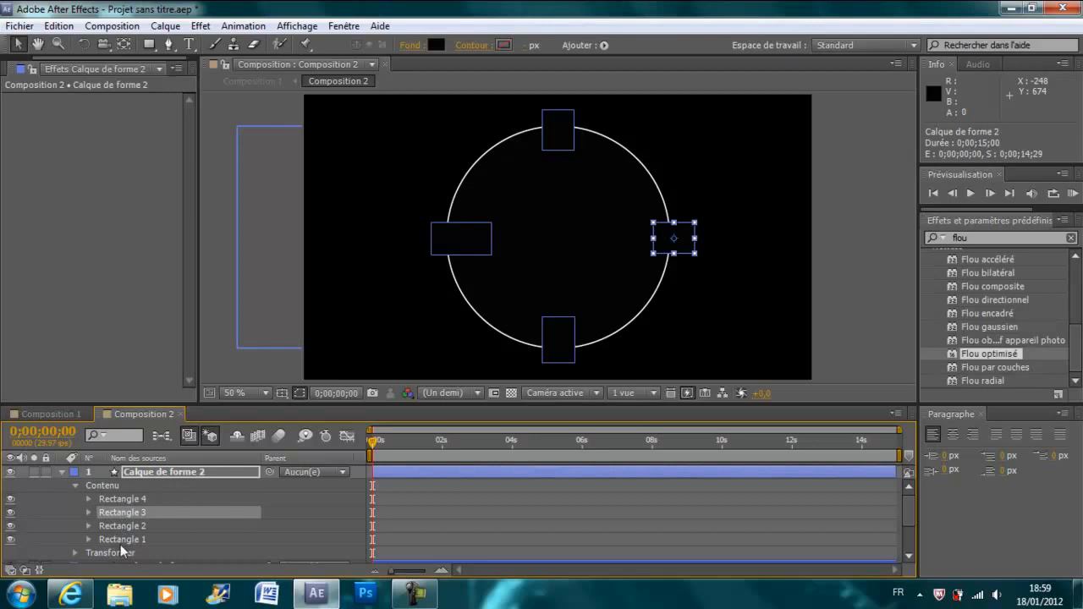
{"action": "left_click", "coordinate": [110, 499]}
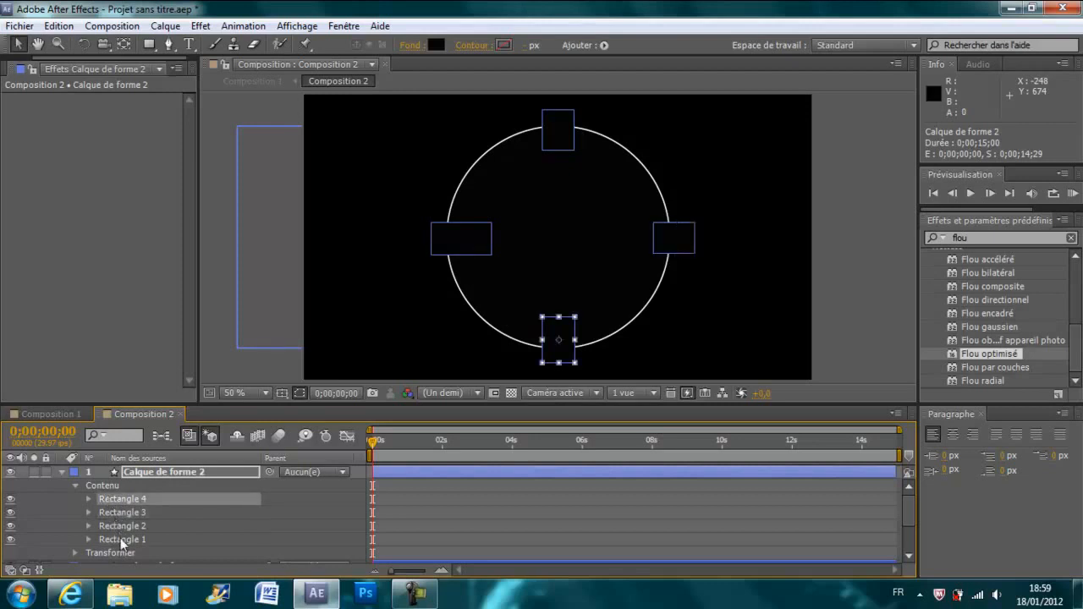
{"action": "left_click", "coordinate": [122, 540]}
{"action": "left_click_drag", "start_coordinate": [909, 510], "coordinate": [912, 540]}
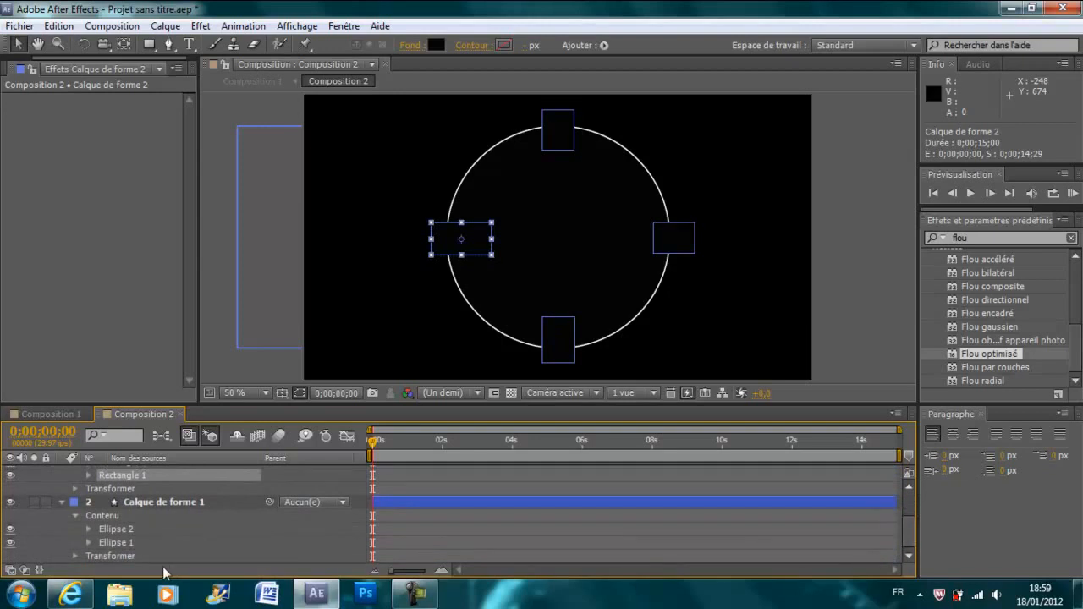
{"action": "left_click", "coordinate": [129, 546]}
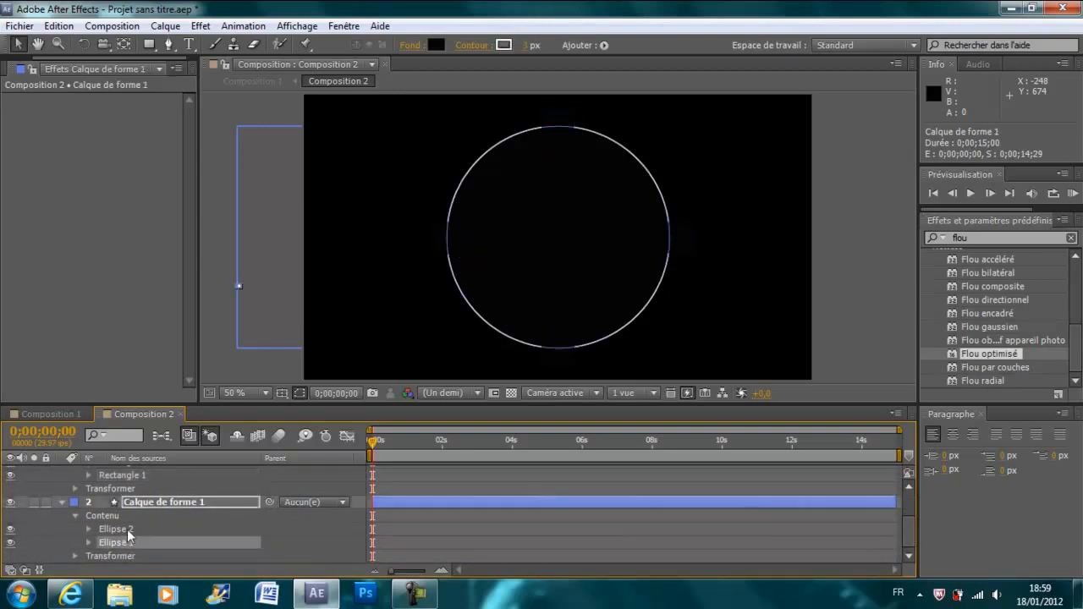
{"action": "left_click", "coordinate": [127, 530]}
Step: Set the stroke width of Ellipse 1 and Ellipse 2 in Calque de forme 1 to 8 px
{"action": "left_click", "coordinate": [127, 542]}
{"action": "left_click", "coordinate": [526, 46]}
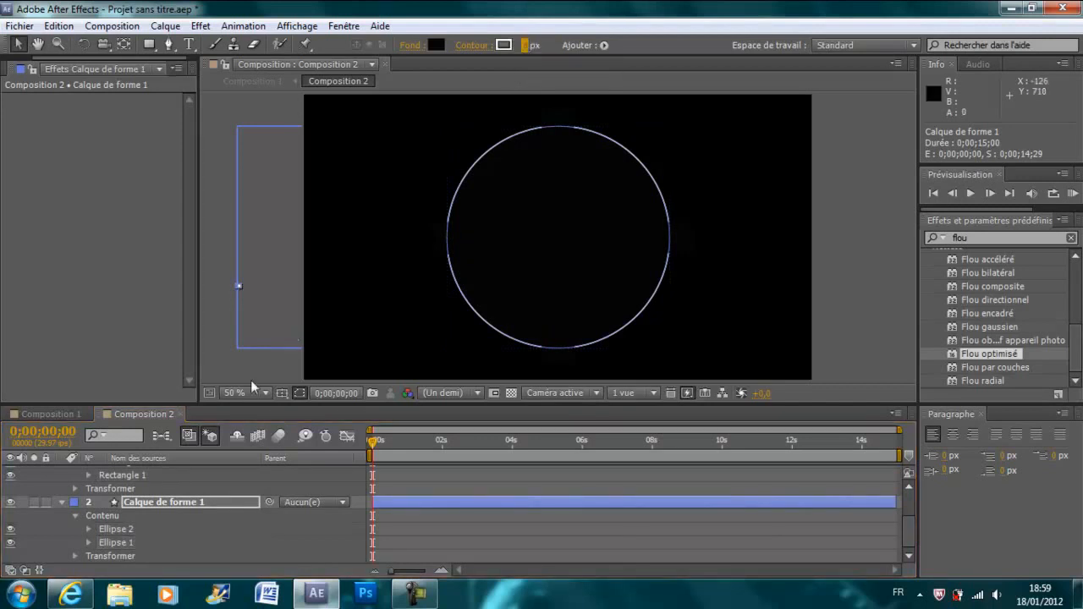
{"action": "left_click", "coordinate": [116, 531]}
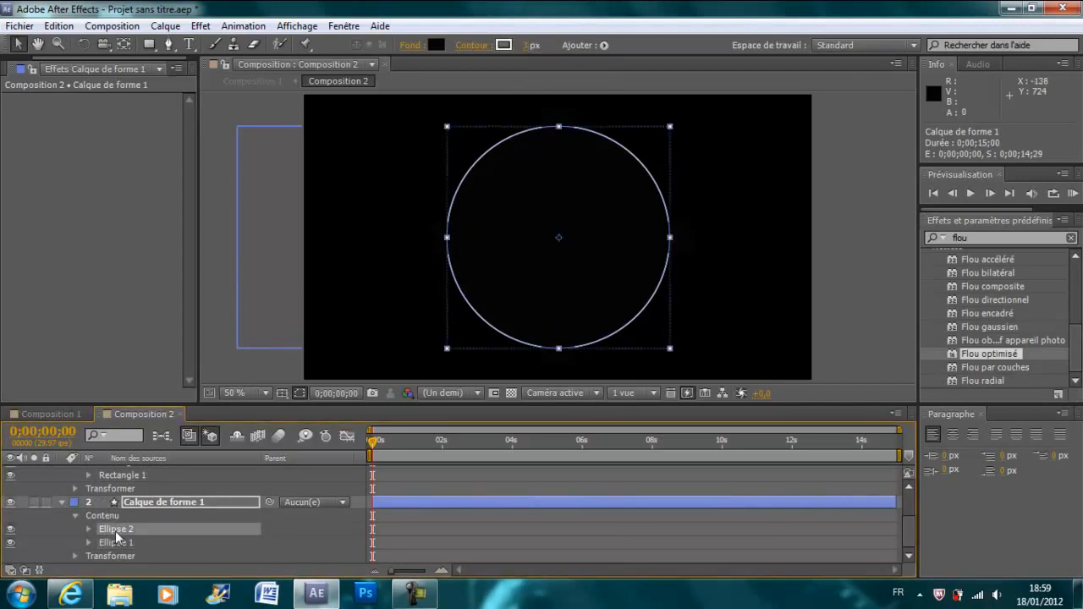
{"action": "left_click", "coordinate": [528, 46]}
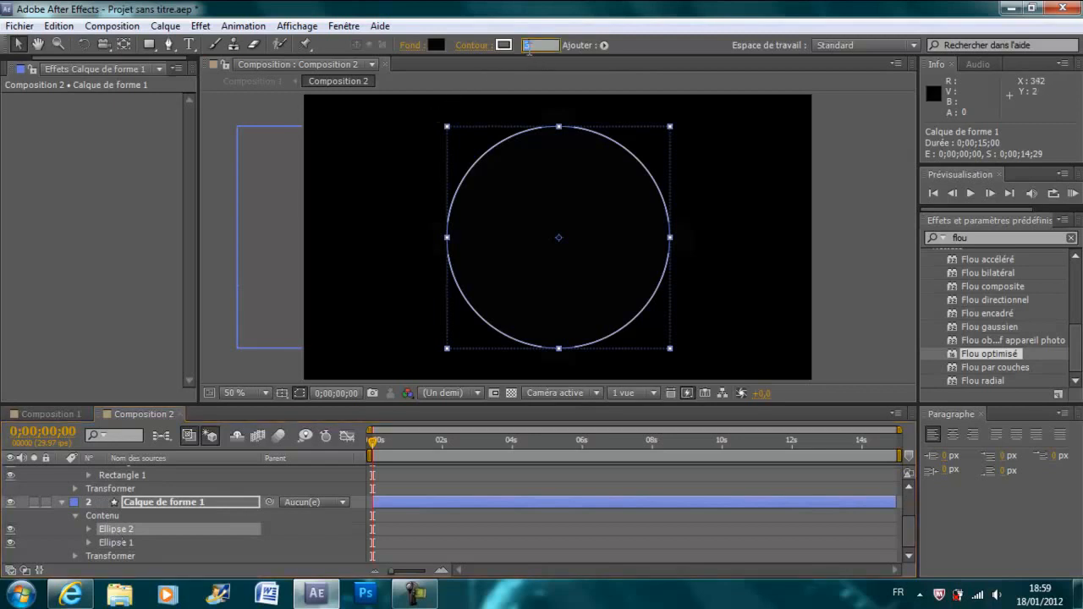
{"action": "type", "text": "8"}
{"action": "key", "text": "Return"}
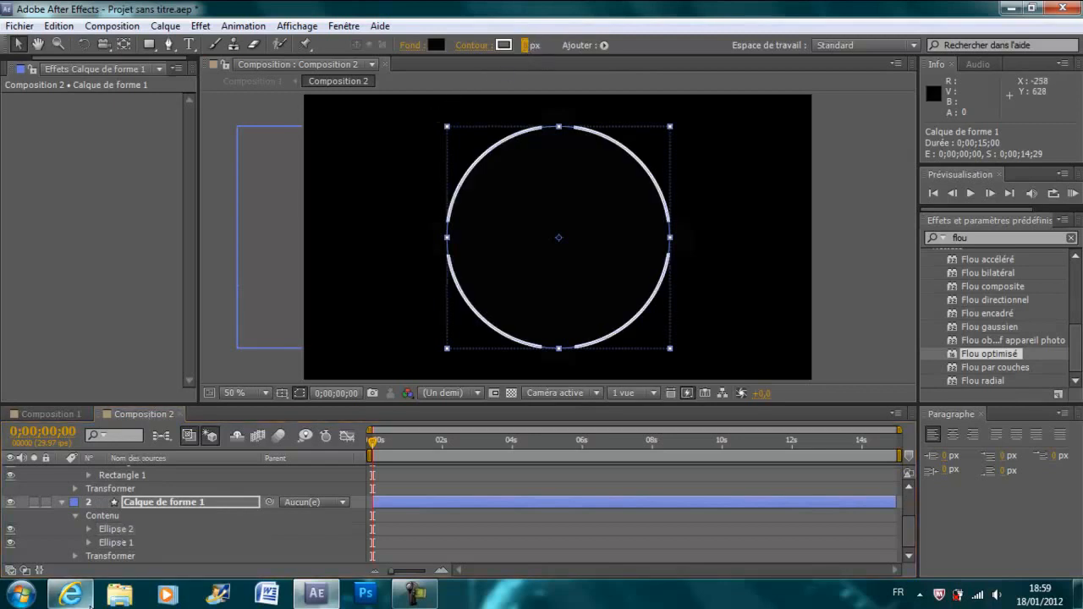
{"action": "left_click", "coordinate": [116, 542]}
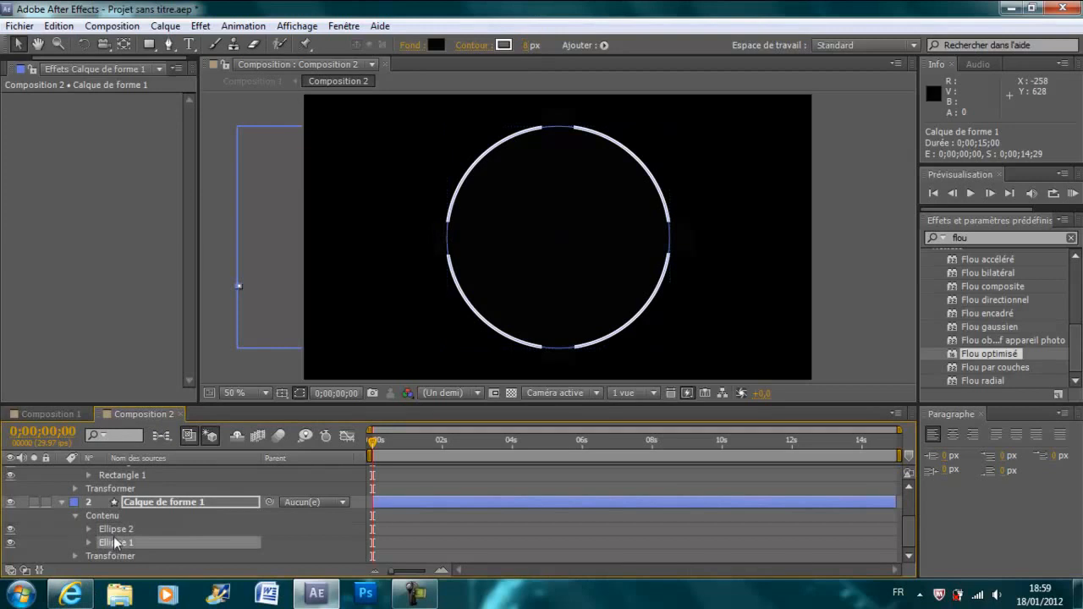
Step: Return to Composition 1, deselect the middle flattened circle, and collapse its layer properties
{"action": "left_click", "coordinate": [47, 414]}
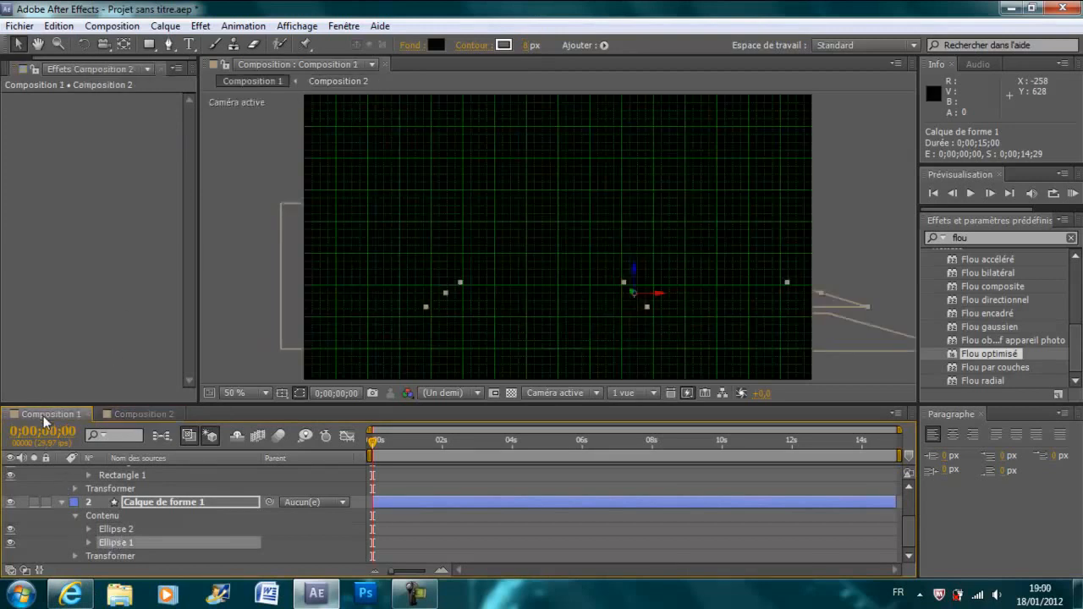
{"action": "left_click", "coordinate": [837, 218]}
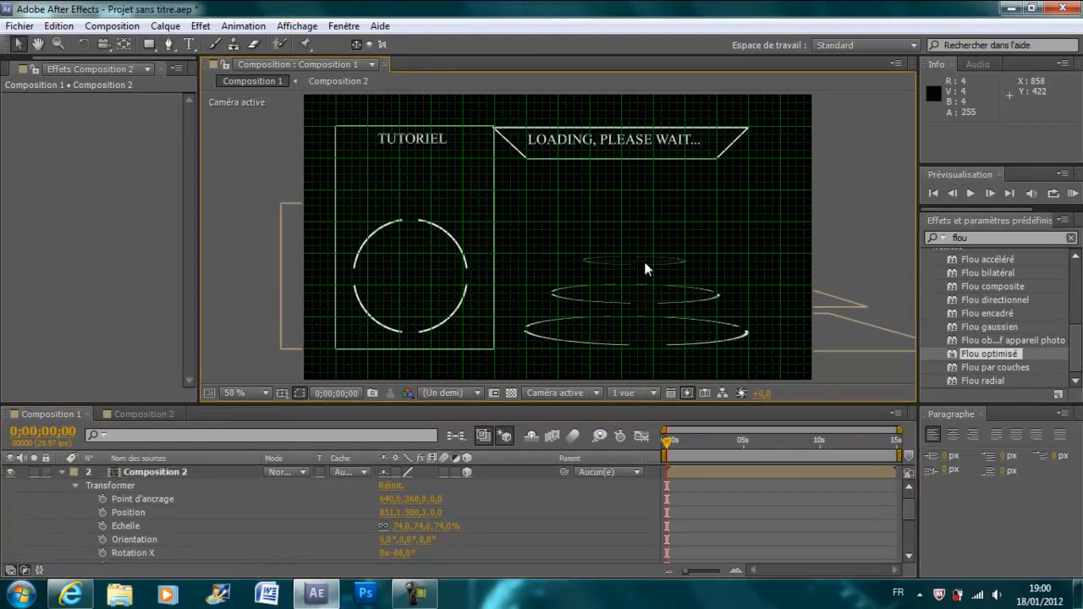
{"action": "left_click", "coordinate": [76, 486]}
{"action": "left_click", "coordinate": [63, 474]}
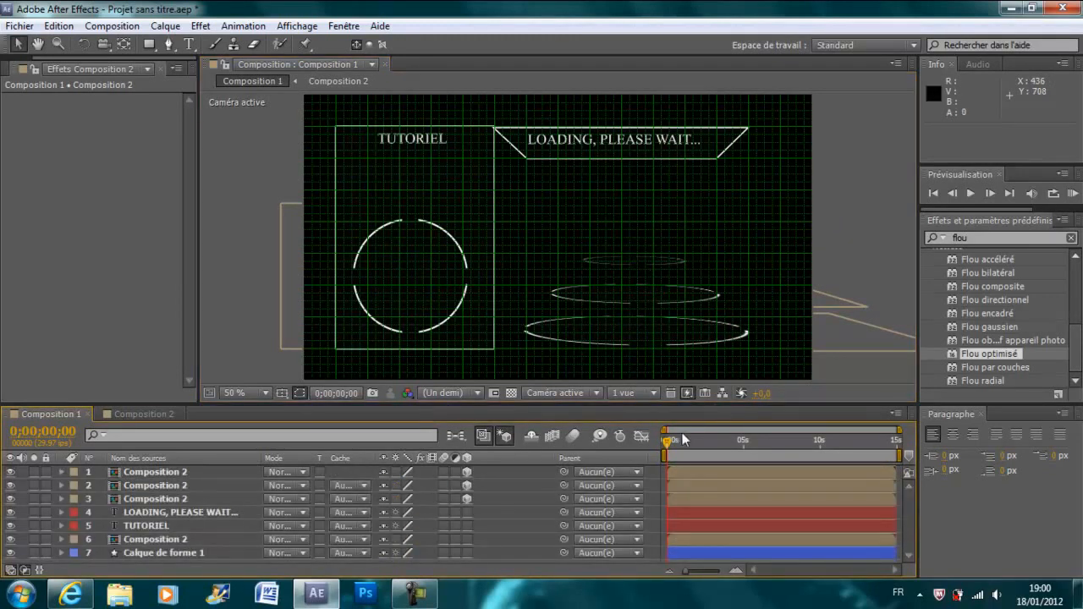
Step: Preview the rotating circles by scrubbing the time forward to 0;00;02;04
{"action": "key", "text": "space"}
{"action": "mouse_move", "coordinate": [682, 439]}
{"action": "left_mouse_down"}
{"action": "mouse_move", "coordinate": [717, 441]}
{"action": "mouse_move", "coordinate": [699, 442]}
{"action": "left_mouse_up"}
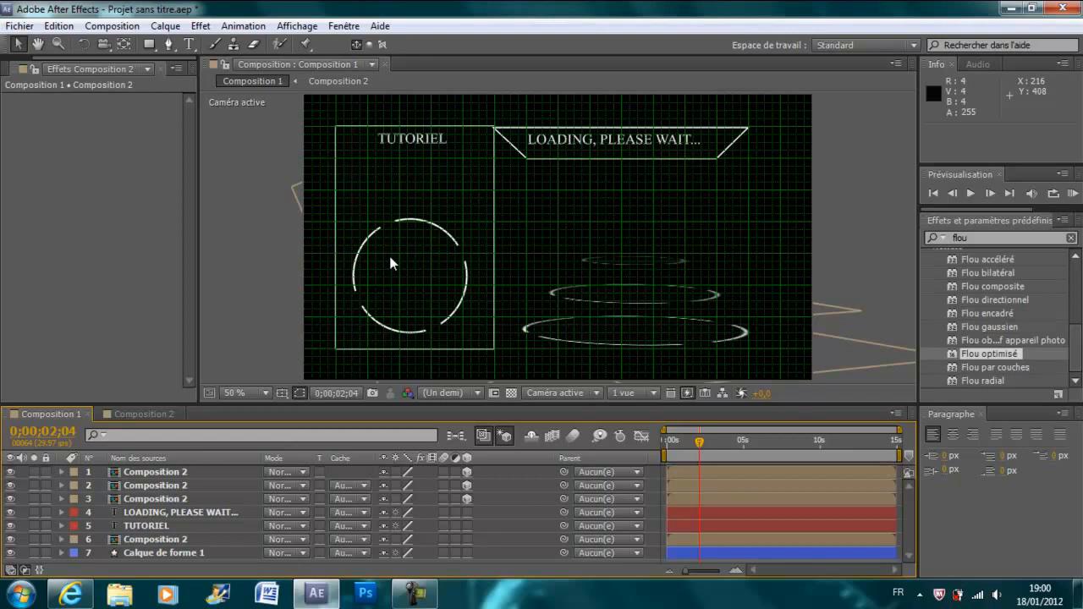
{"action": "left_click", "coordinate": [415, 592]}
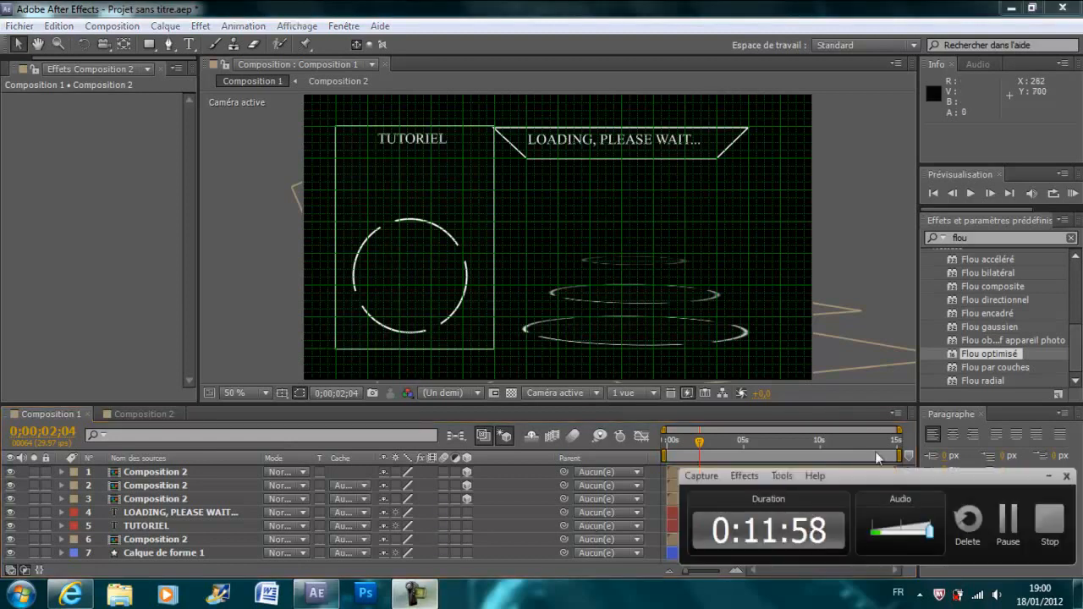